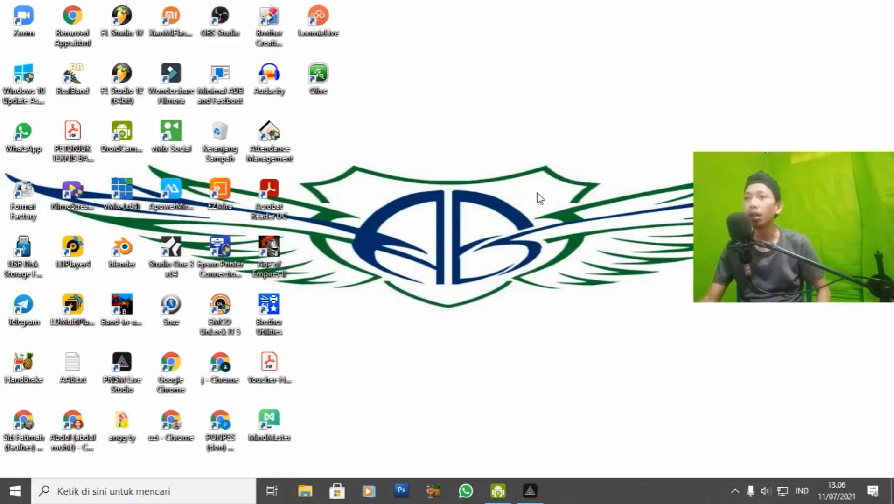
Switch to Chrome and search Google for "obs"
left_click(55, 446)
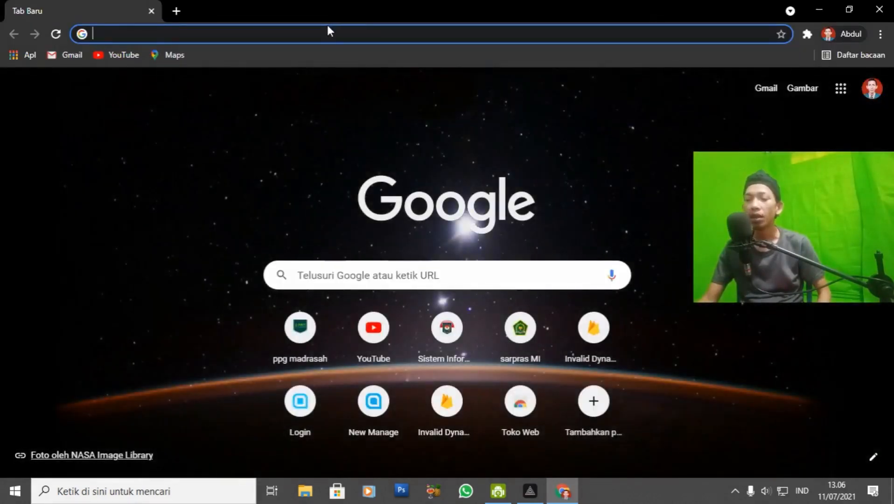
left_click(328, 26)
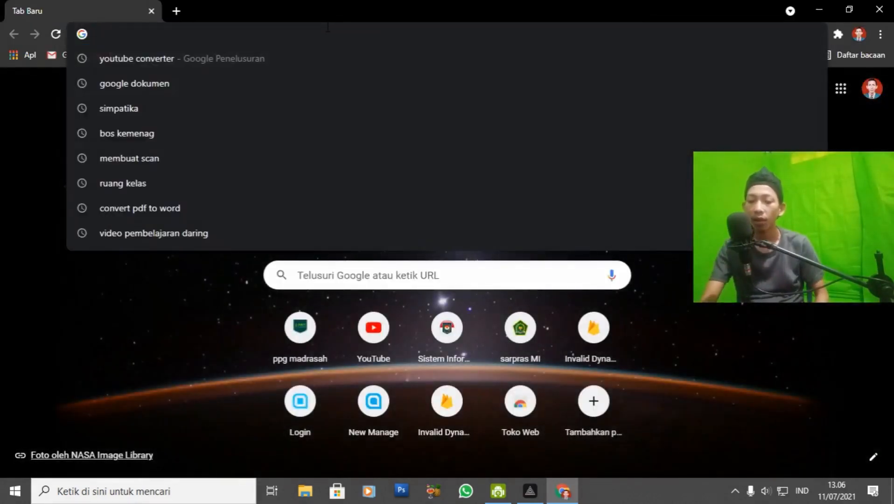
type("obd")
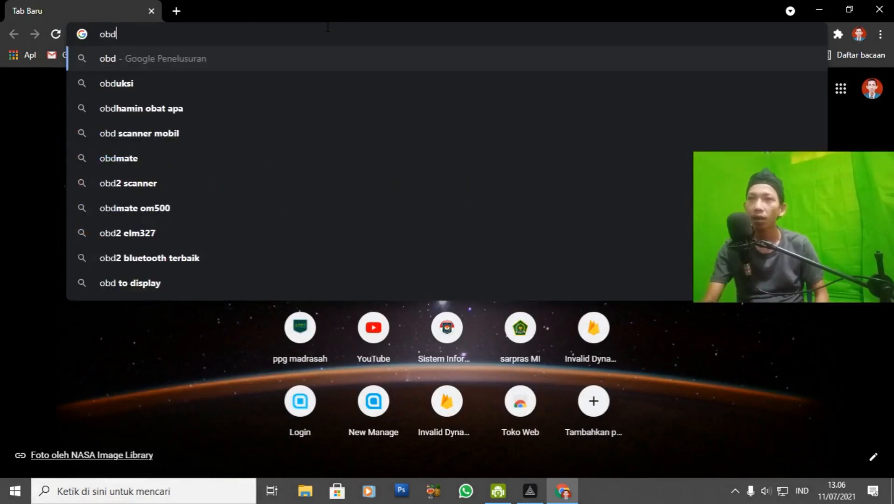
key("BackSpace")
type("s")
key("Return")
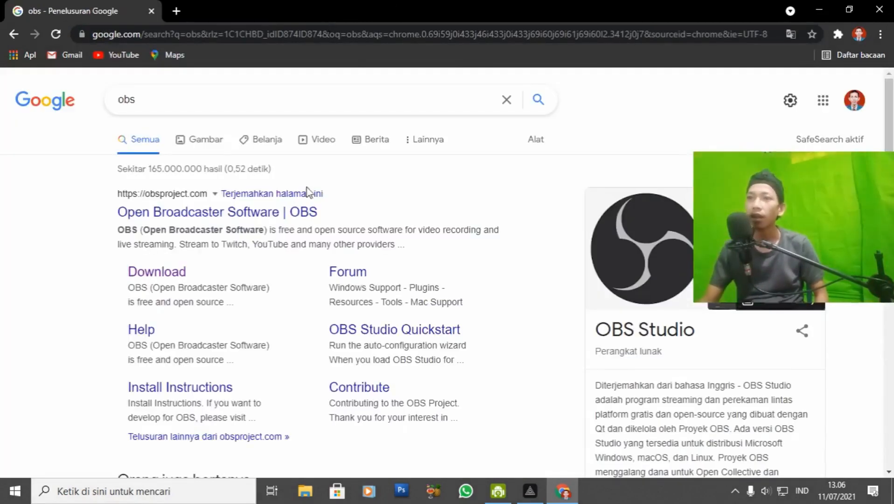
View the Windows download options on the OBS Studio download page, then close the browser
left_click(176, 279)
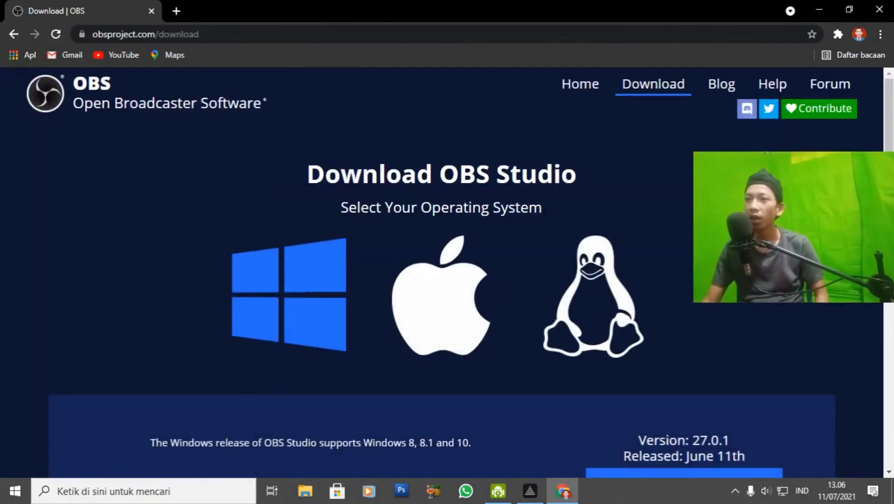
scroll(292, 273, "down", 3)
scroll(293, 273, "up", 3)
scroll(292, 273, "down", 5)
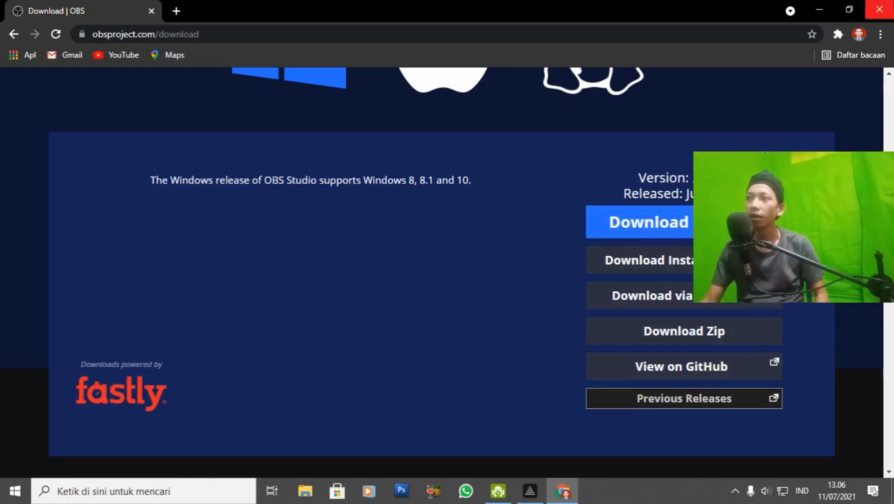
left_click(880, 9)
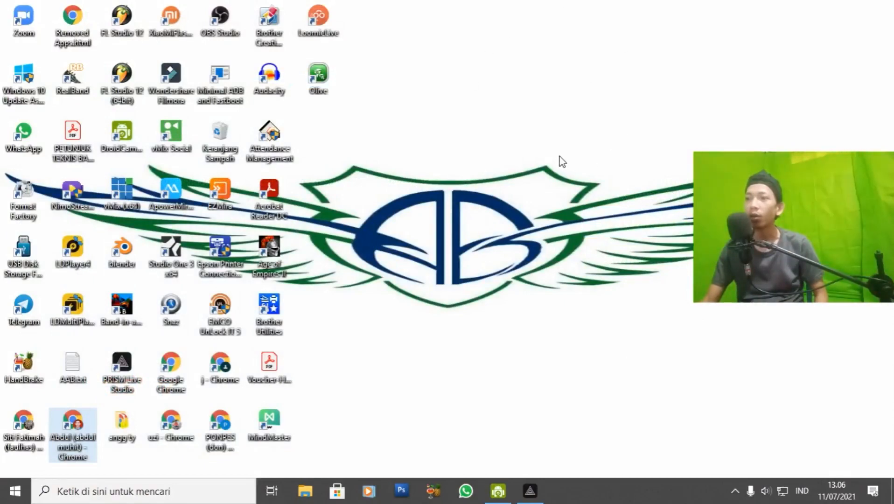
Switch to OBS Studio and turn on Studio Mode
double_click(239, 23)
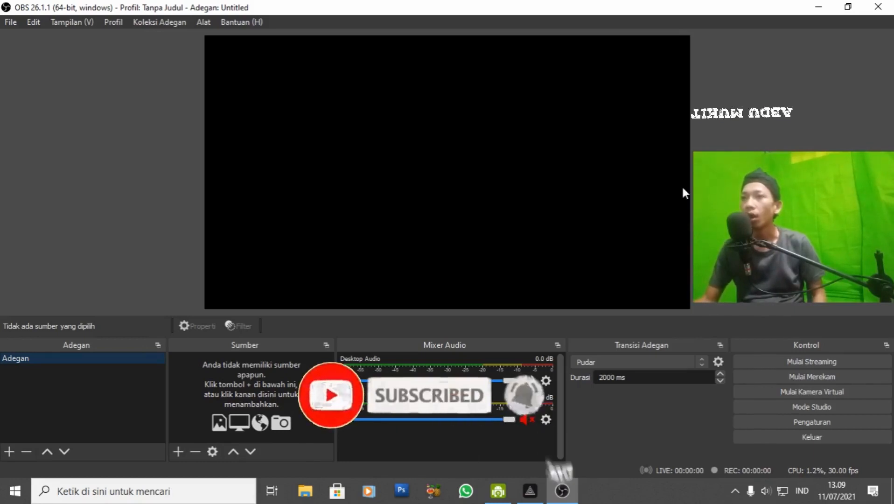
left_click(846, 406)
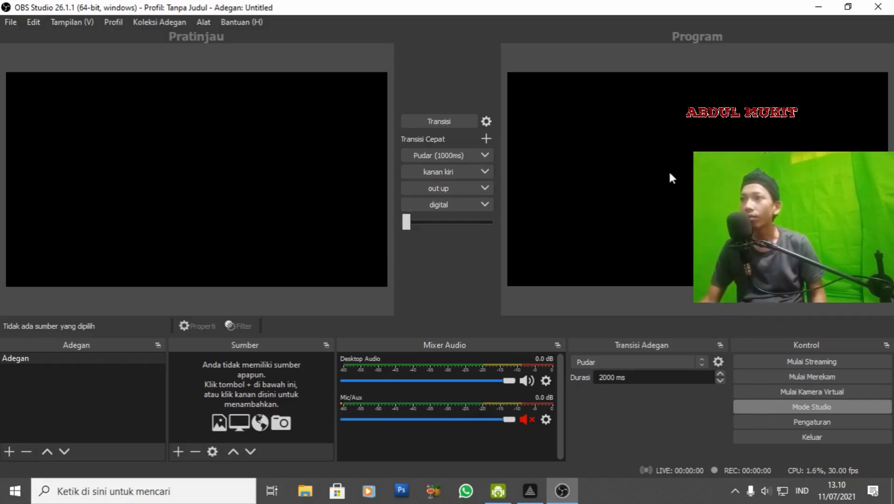
Look through the Streaming, Output, Audio, Video and hotkey (Pintasan) settings, then close the settings
left_click(802, 422)
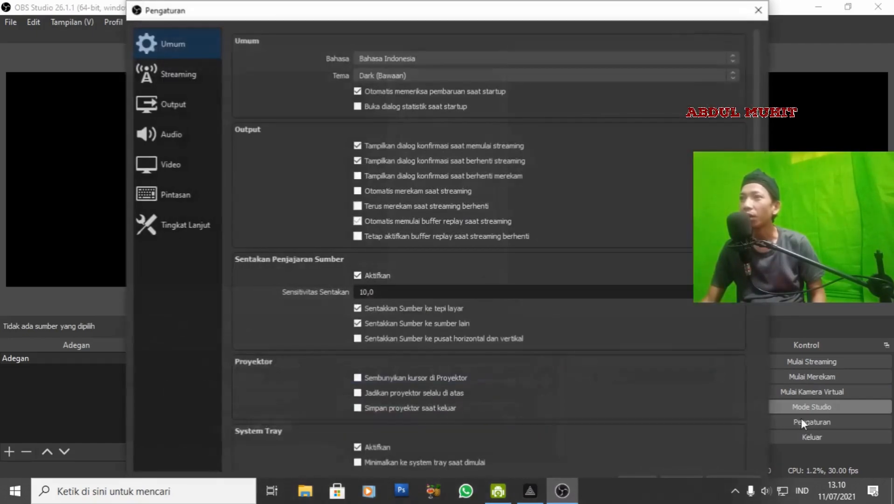
left_click(179, 70)
left_click(177, 96)
left_click(175, 134)
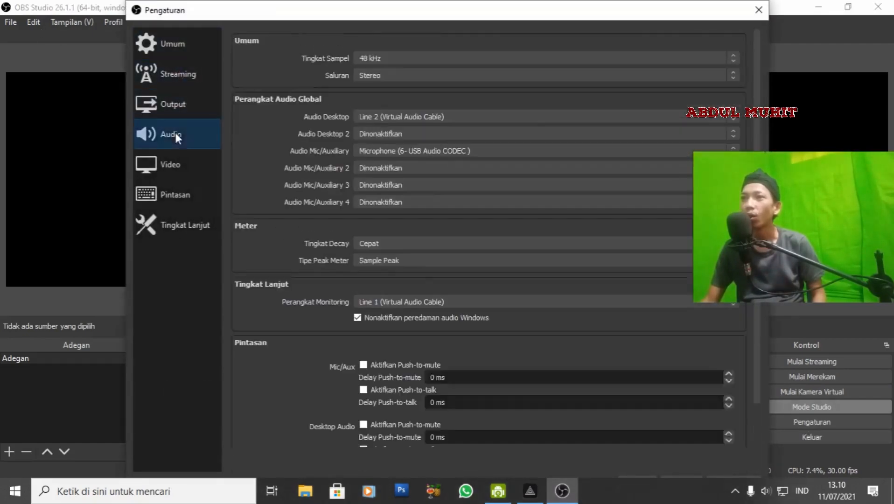
left_click(176, 173)
left_click(176, 195)
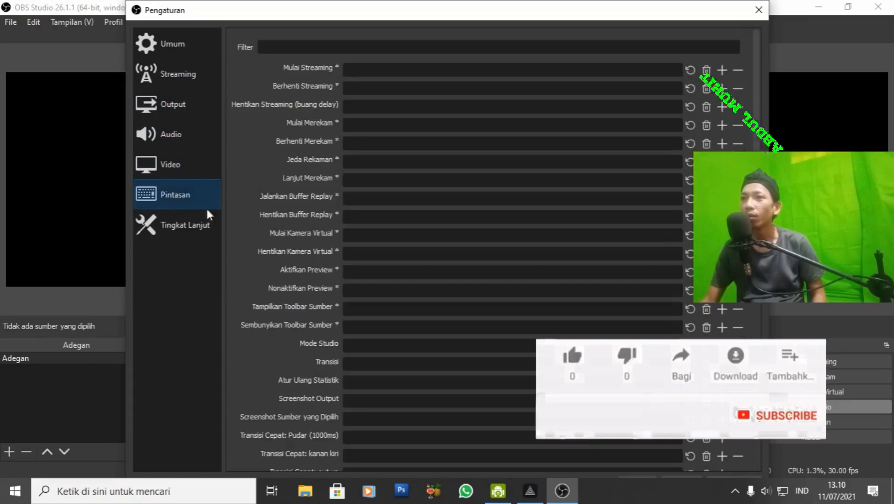
left_click(757, 11)
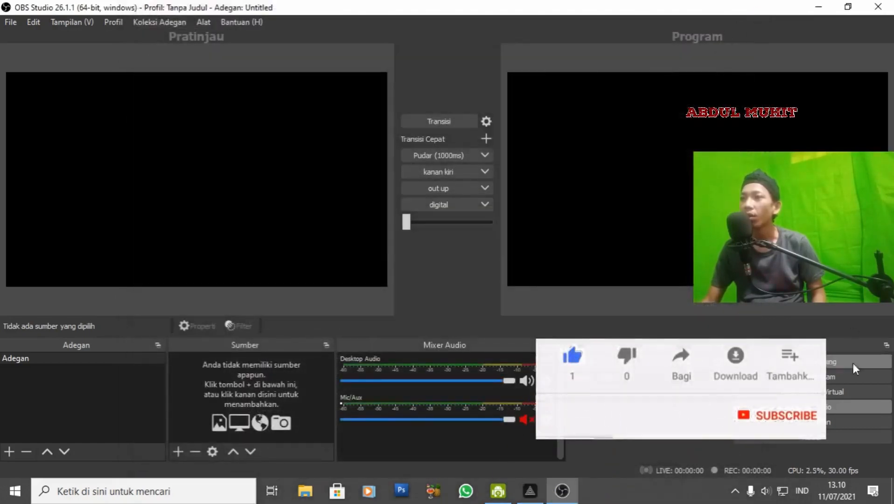
Examine the Output settings for streaming, recording, audio and replay buffer
left_click(849, 418)
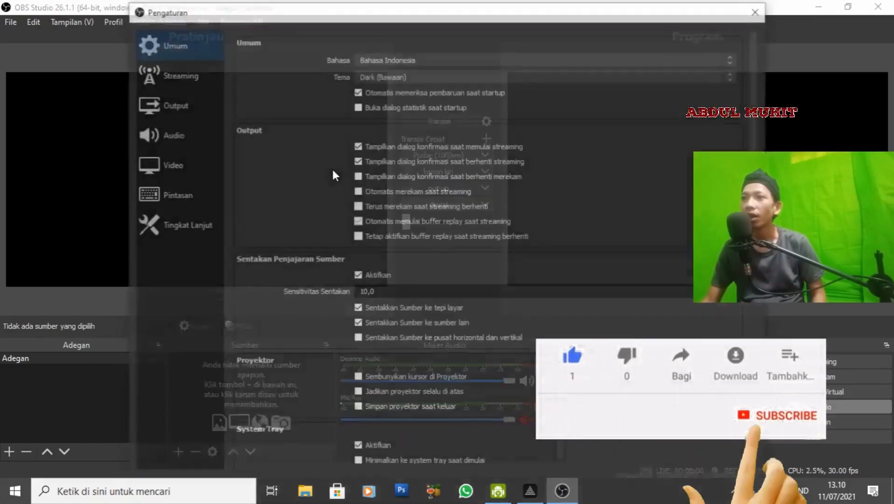
left_click(185, 116)
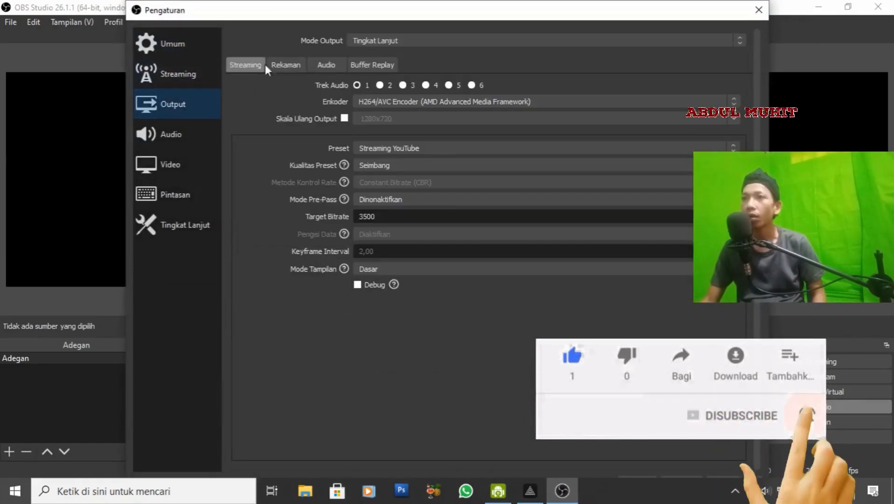
left_click(282, 66)
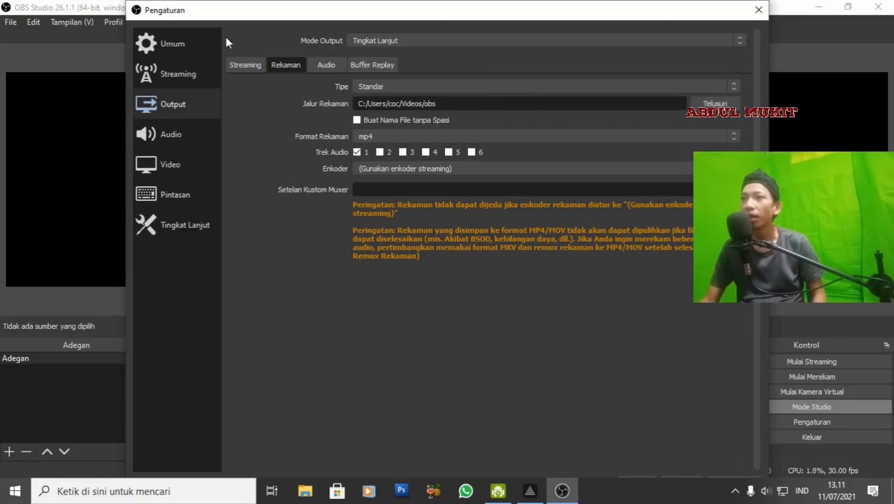
left_click(318, 70)
left_click(358, 66)
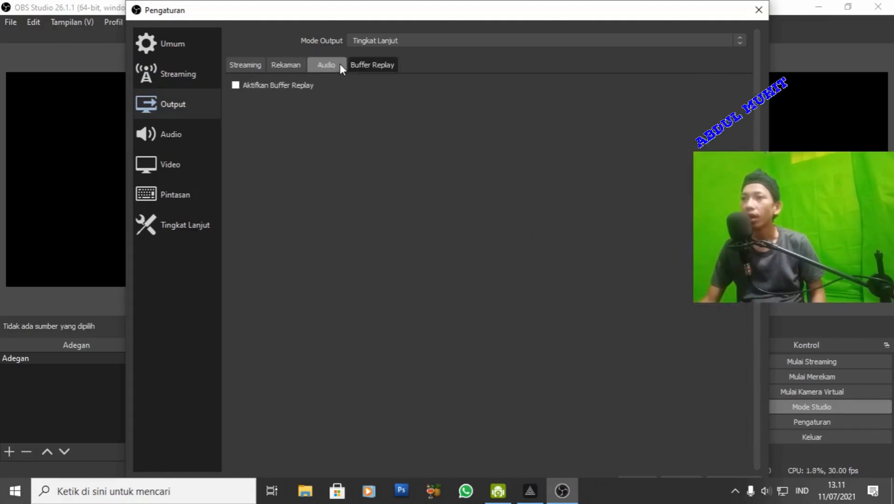
left_click(339, 63)
left_click(300, 61)
left_click(258, 66)
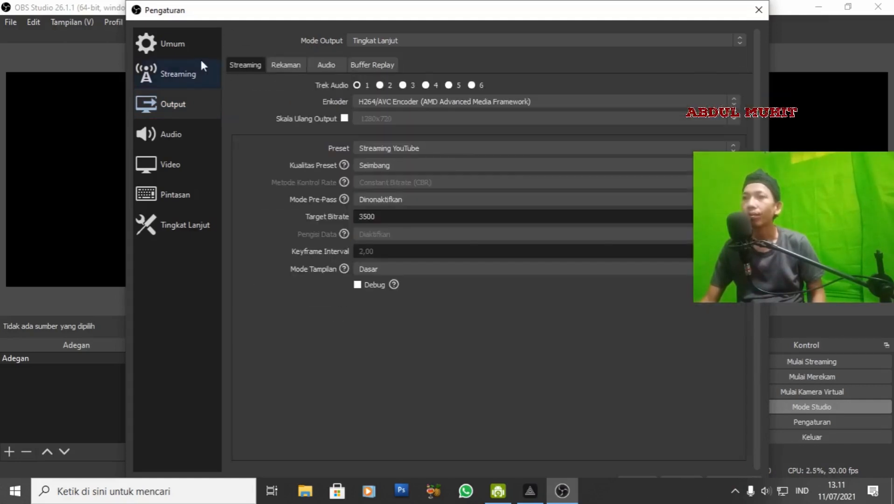
Check the interface language choice in the general (Umum) settings
left_click(195, 48)
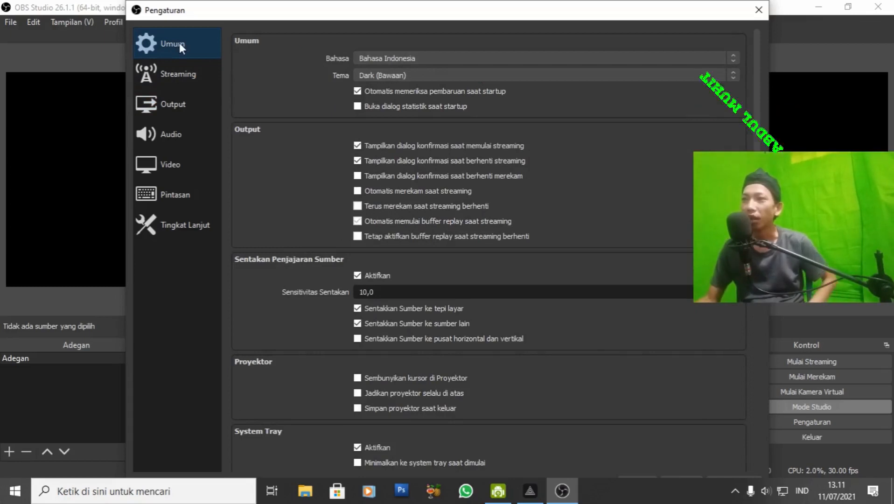
left_click(366, 60)
left_click(366, 60)
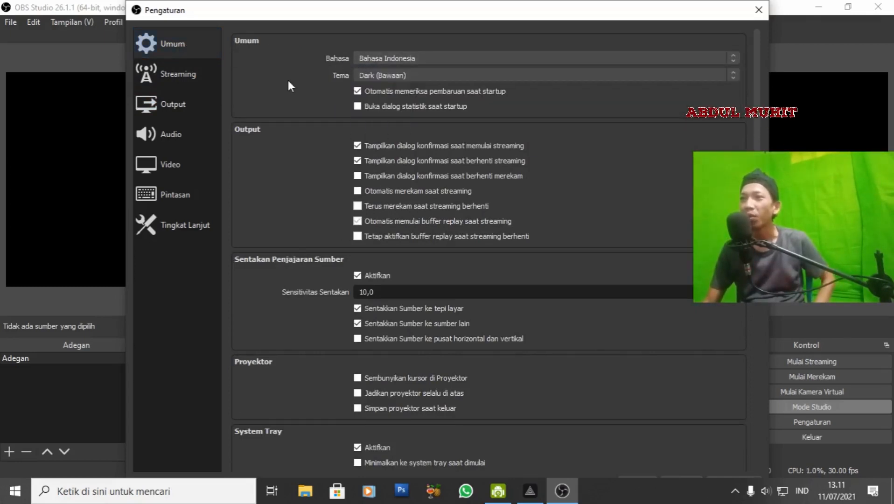
Close the settings without saving the changes and turn off Studio Mode
left_click(758, 10)
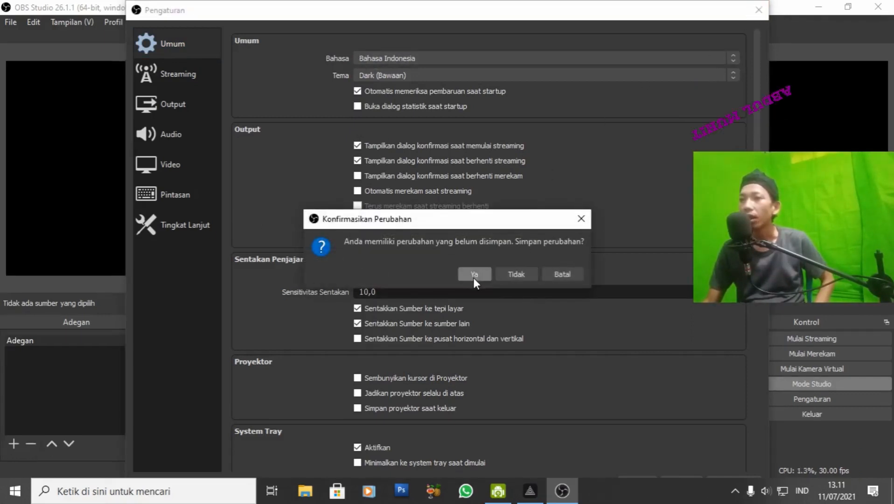
left_click(513, 275)
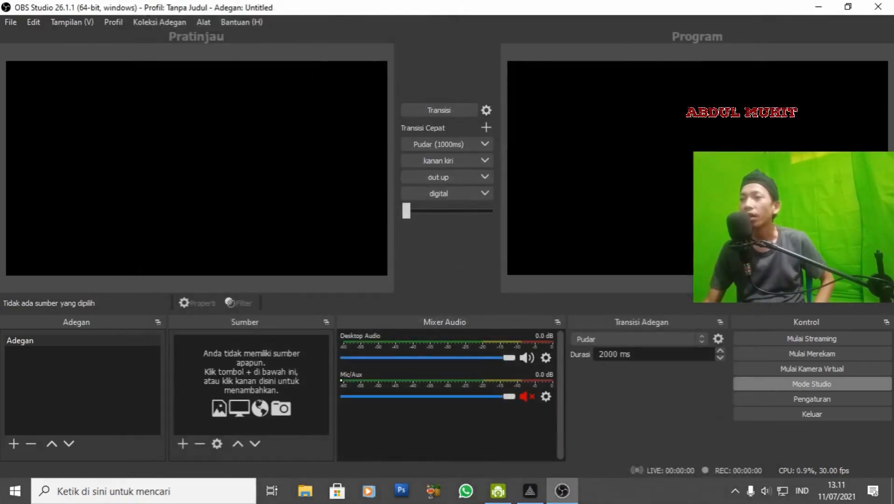
left_click(789, 385)
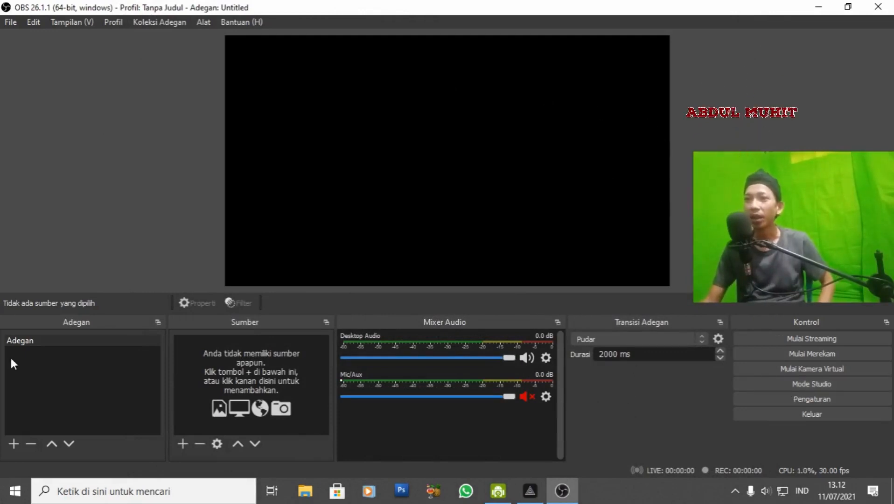
Rename the existing scene "Adegan" as "Ruang Kelas"
left_click(126, 343)
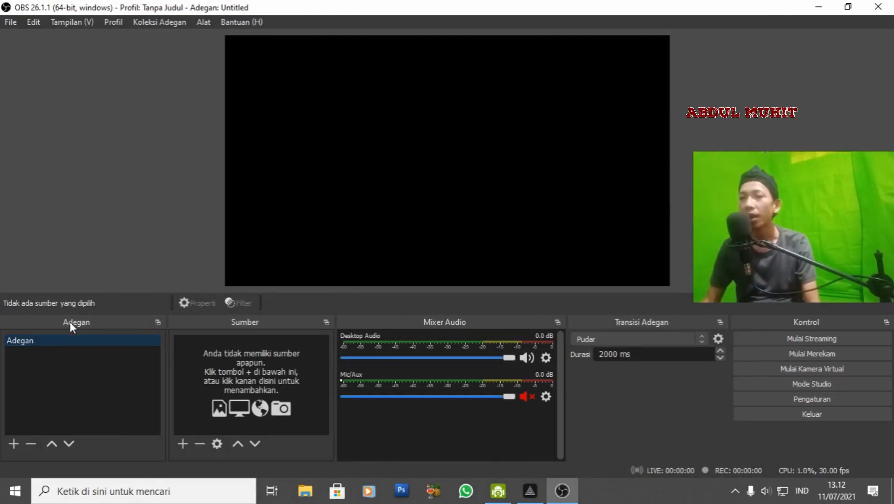
right_click(20, 337)
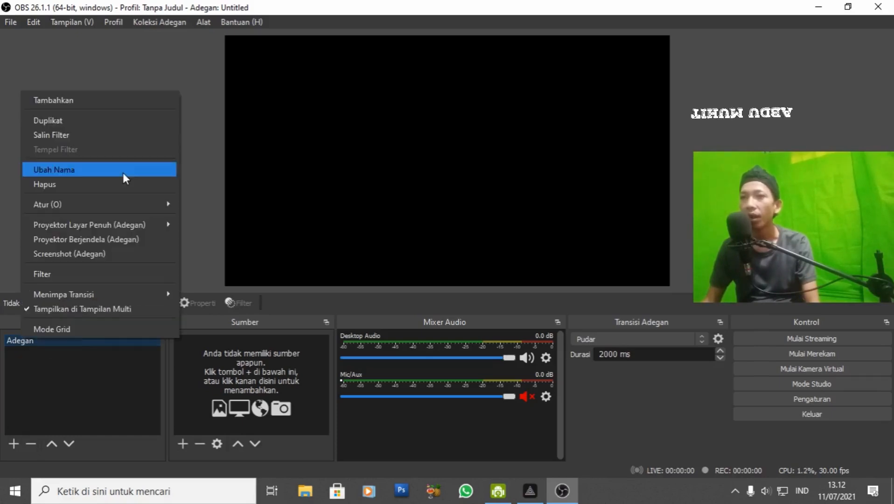
left_click(123, 174)
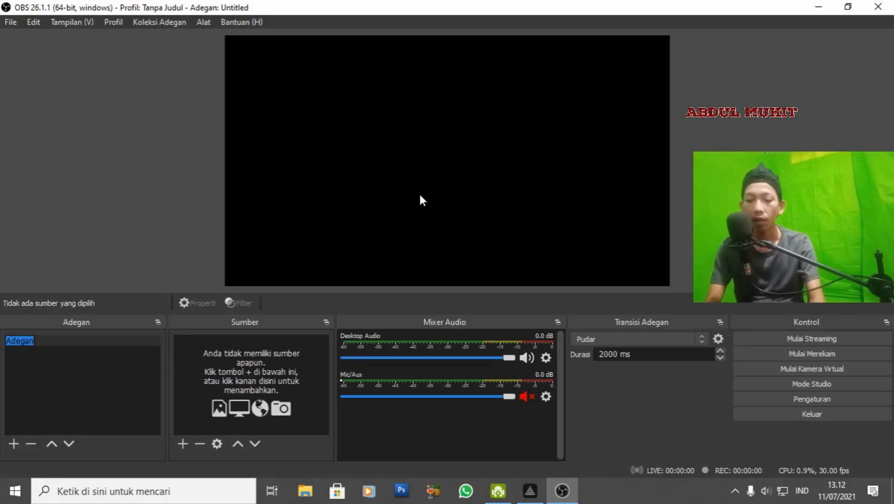
type("riang")
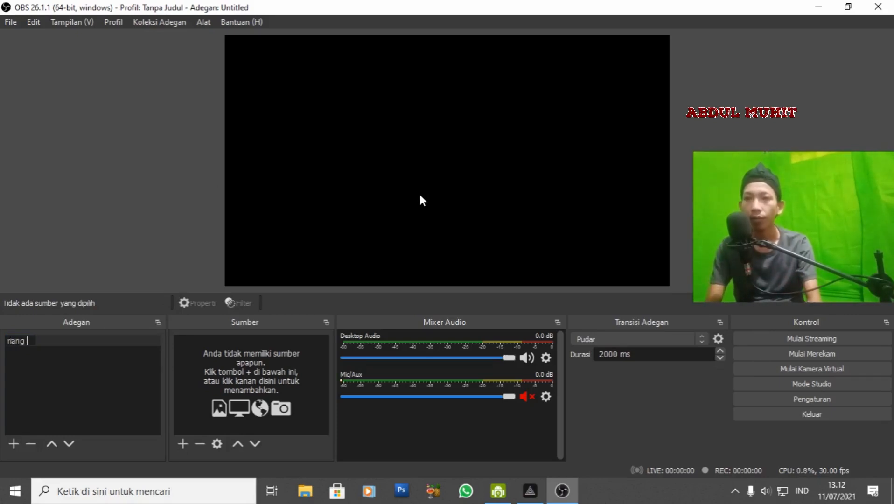
key("BackSpace")
key("BackSpace")
key("BackSpace")
key("BackSpace")
key("BackSpace")
key("BackSpace")
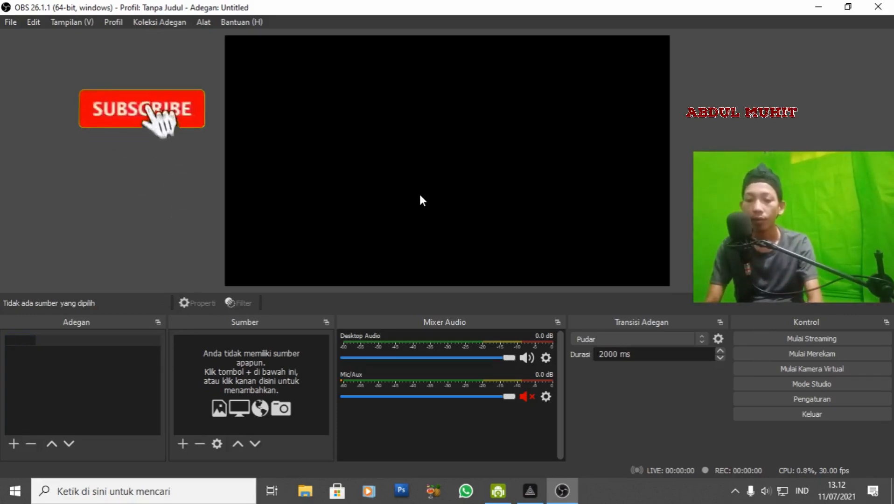
type("Ruanga")
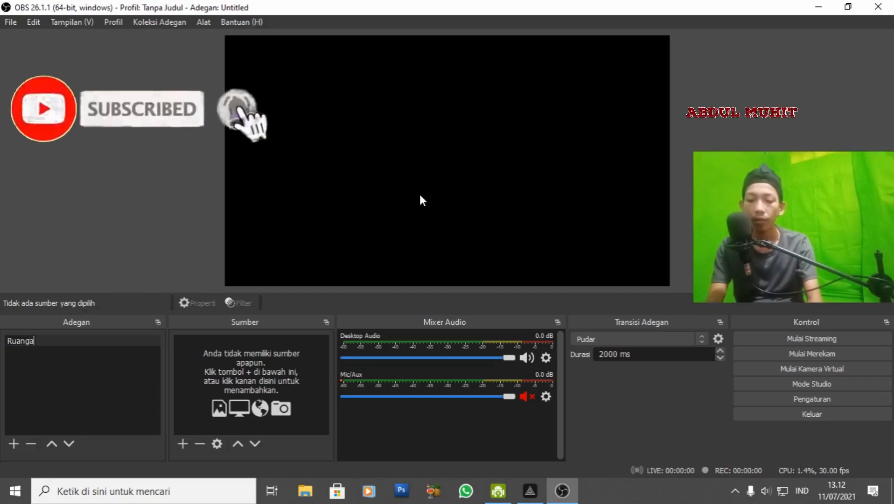
key("BackSpace")
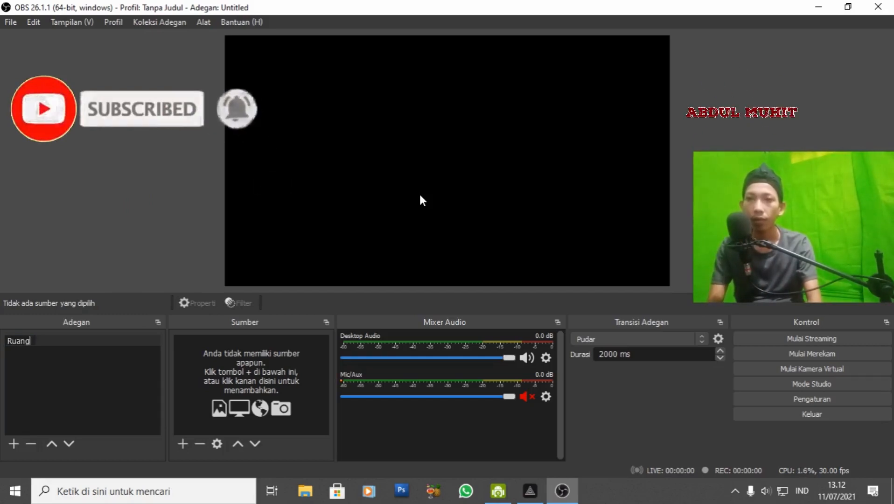
type("Kelas")
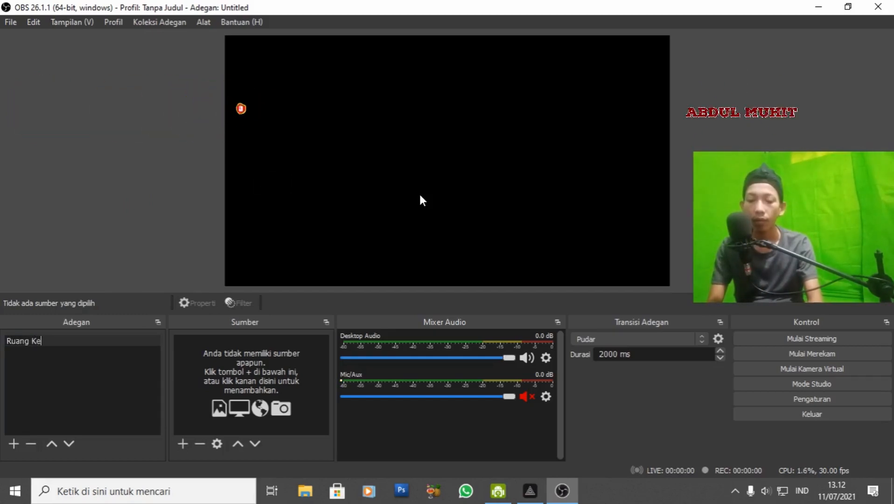
key("Return")
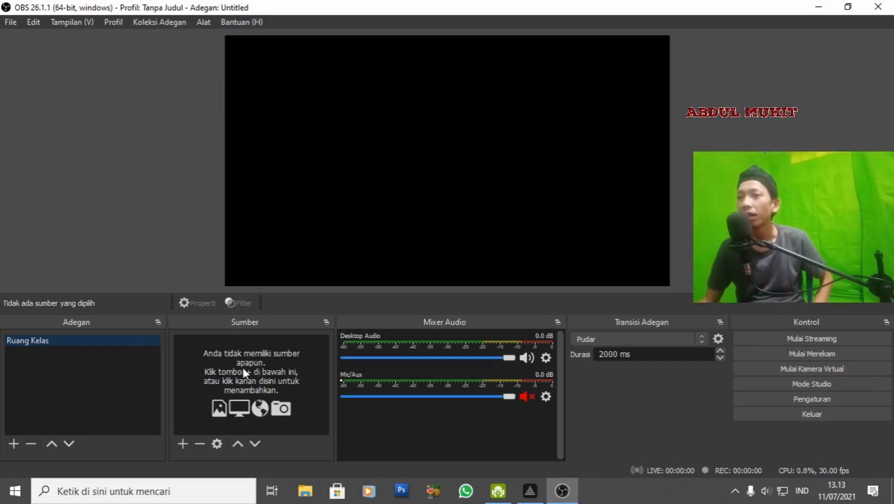
left_click(182, 444)
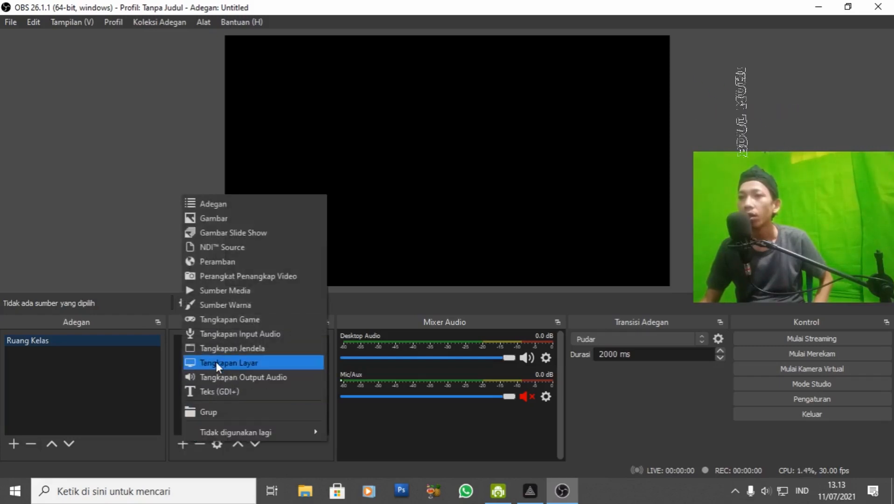
left_click(410, 300)
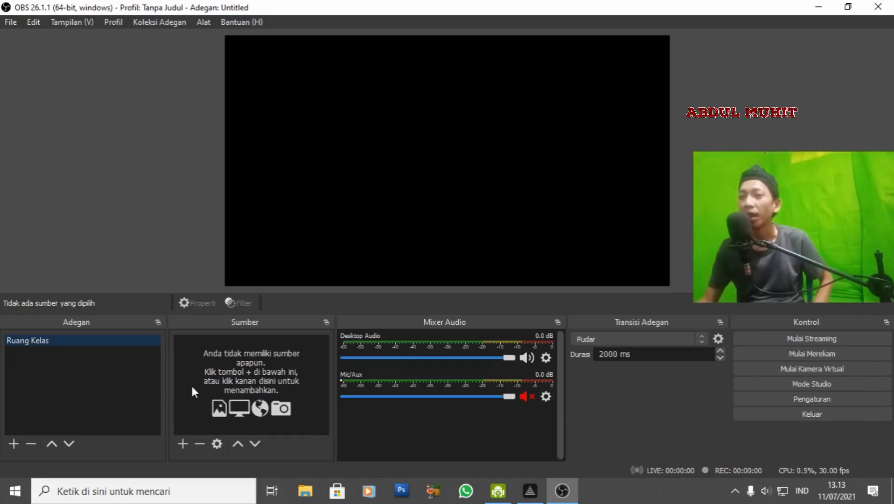
Add a new media source (Sumber Media) named "background kelas" to the Ruang Kelas scene
left_click(183, 443)
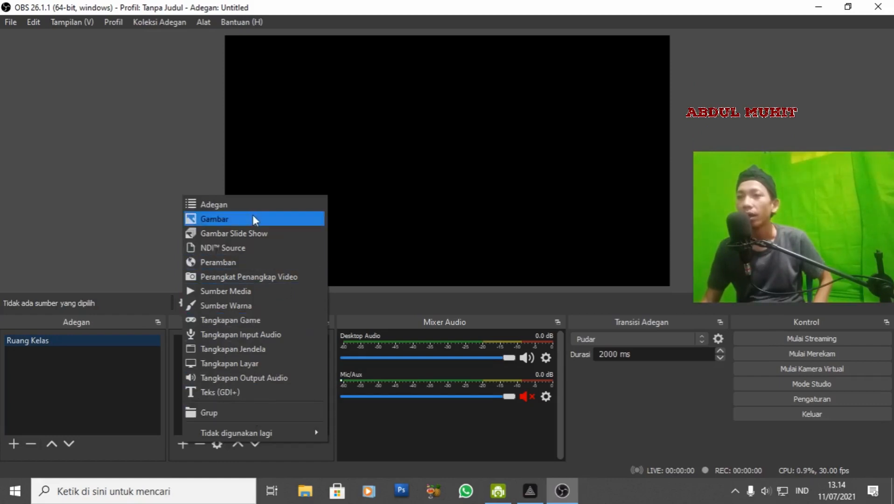
left_click(249, 291)
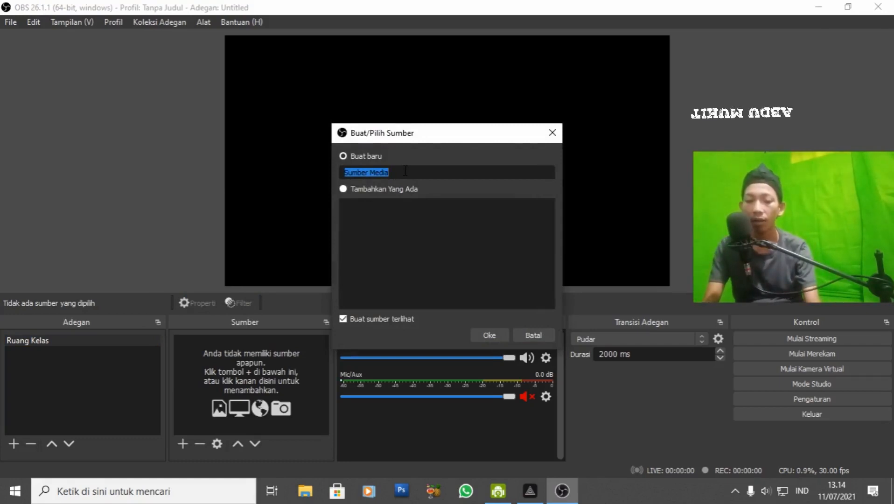
key("BackSpace")
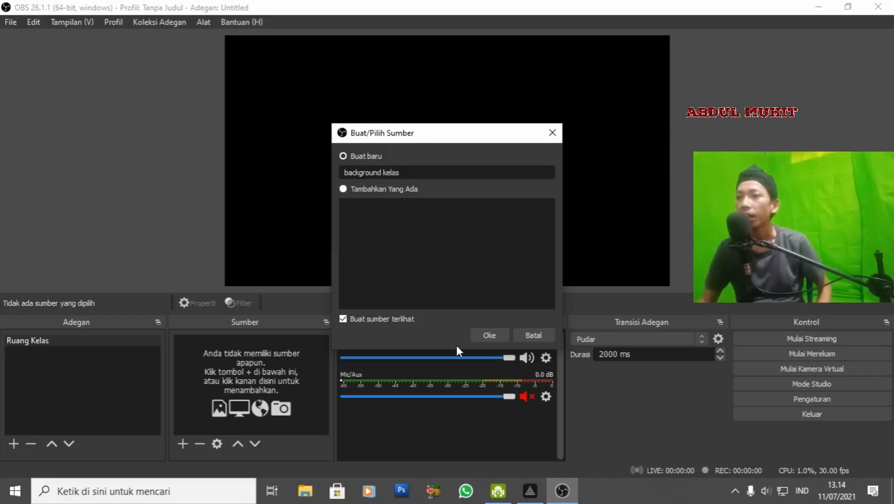
left_click(488, 335)
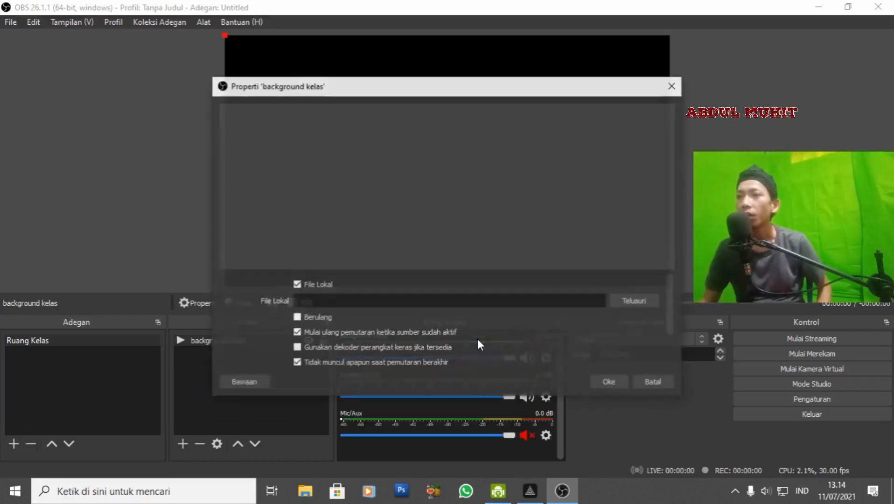
Load "ruang 2.mp4" from the "backgroun animasi" folder as the media source's local file and enable looping (Berulang)
left_click(625, 301)
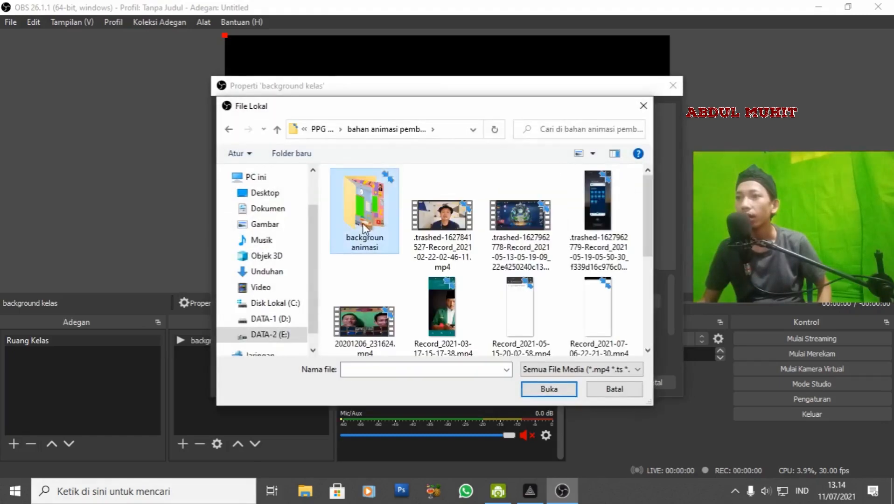
double_click(363, 223)
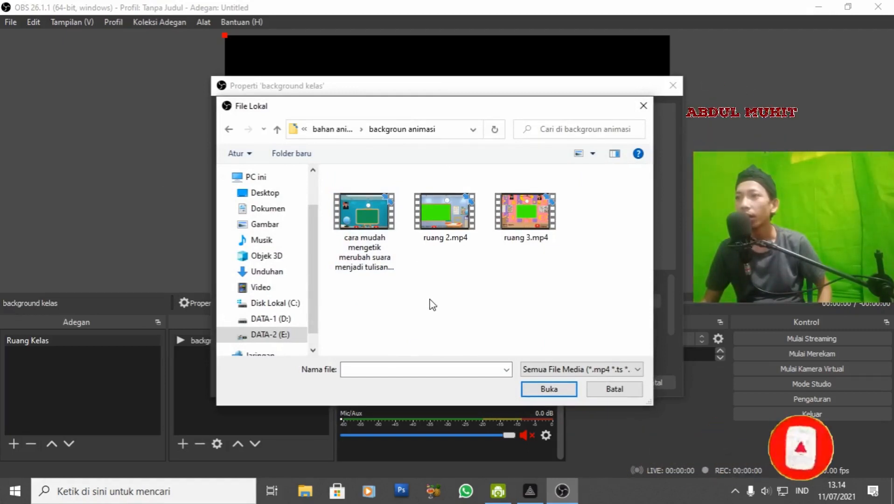
left_click(446, 219)
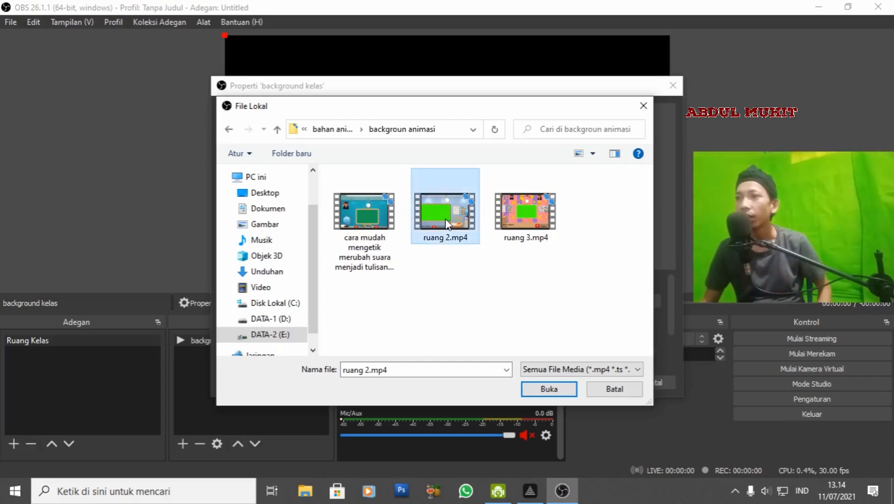
left_click(554, 394)
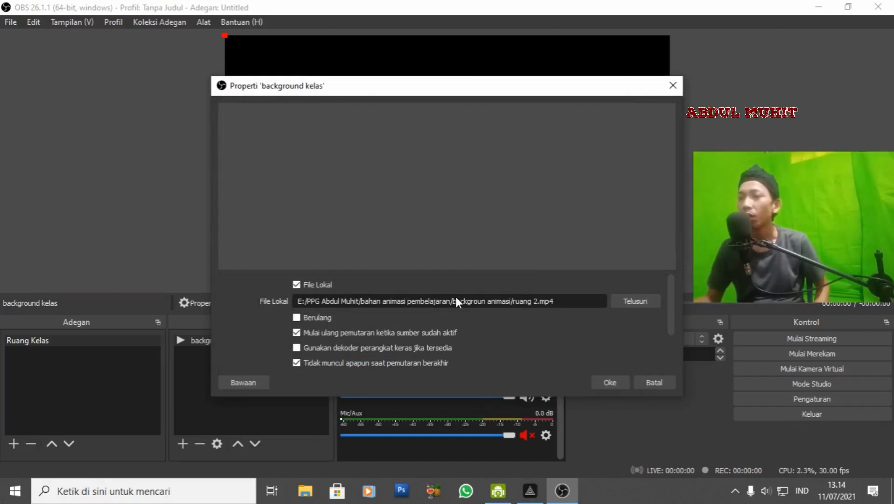
left_click(298, 319)
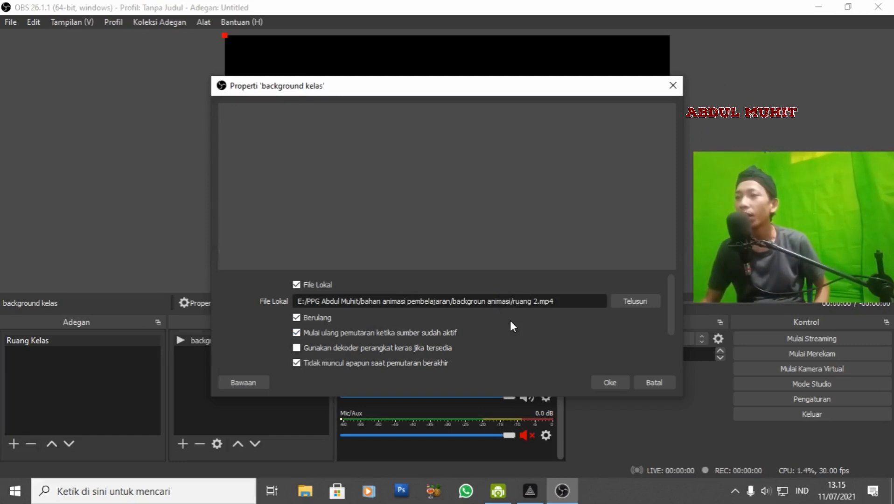
left_click(614, 379)
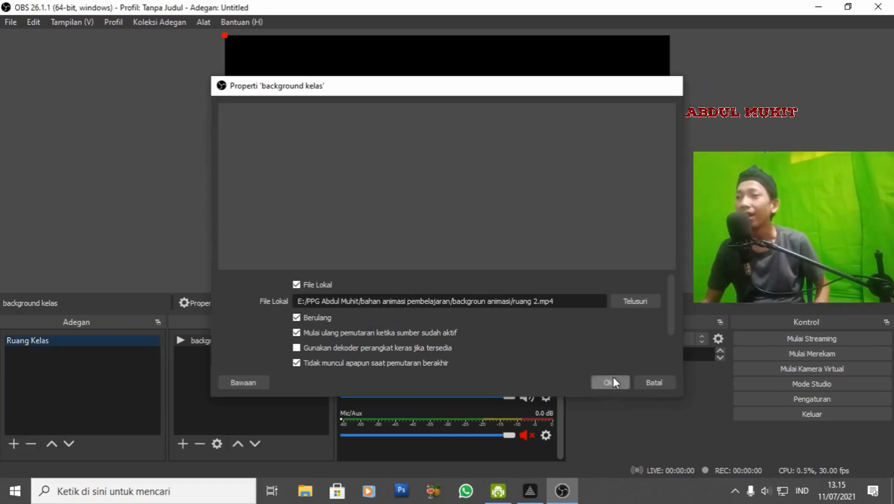
left_click(685, 56)
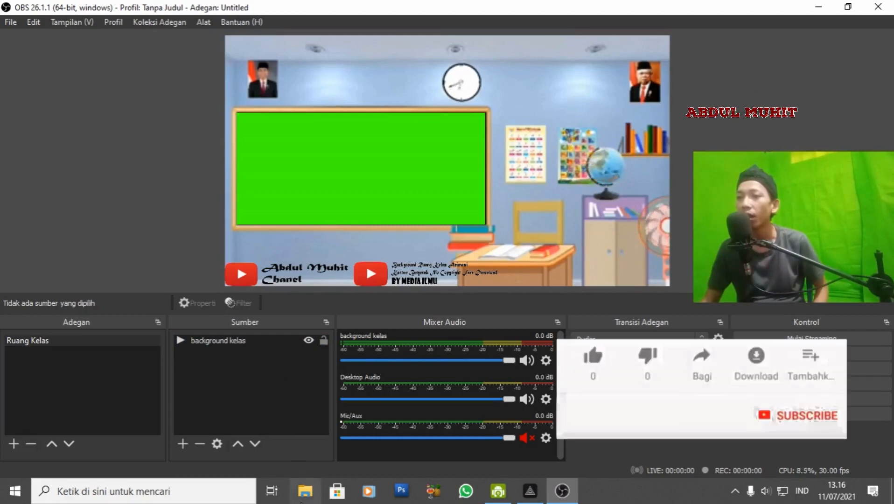
From File Explorer's "backgroun animasi" folder, add "cara mudah mengetik merubah suara menjadi tulisan atau ketikan.mp4" to the OBS sources
left_click(303, 498)
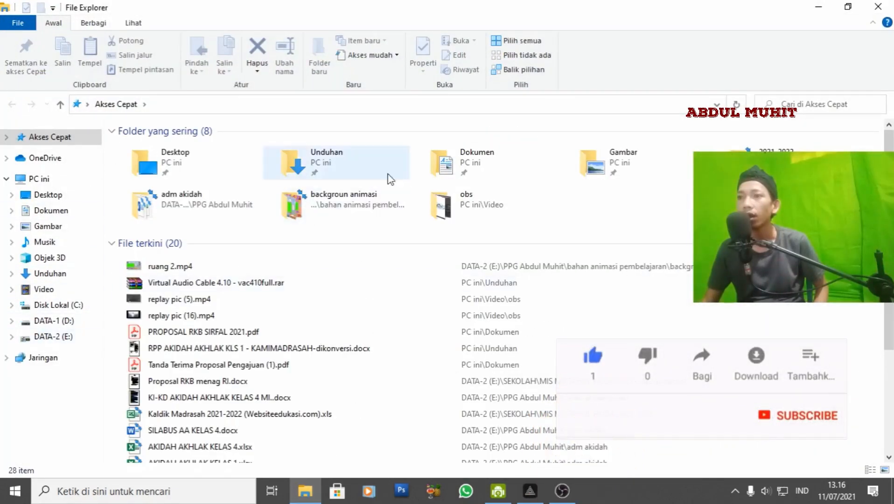
left_click(373, 201)
double_click(372, 199)
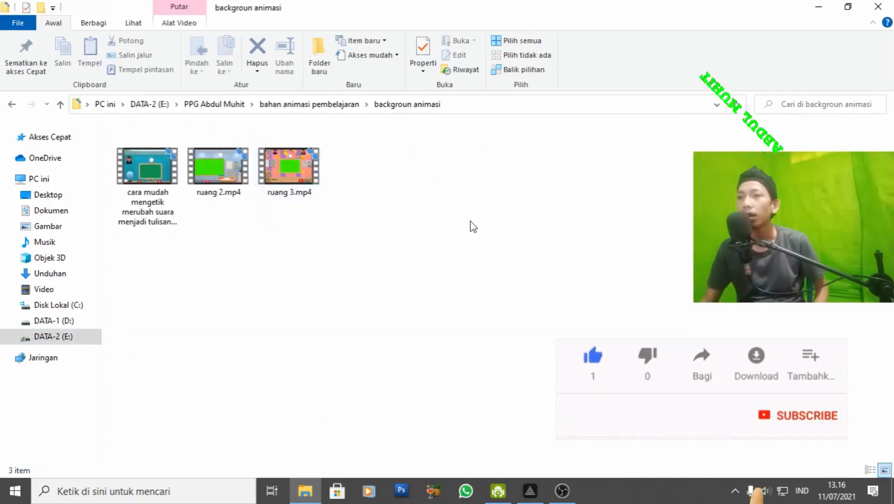
left_click(229, 175)
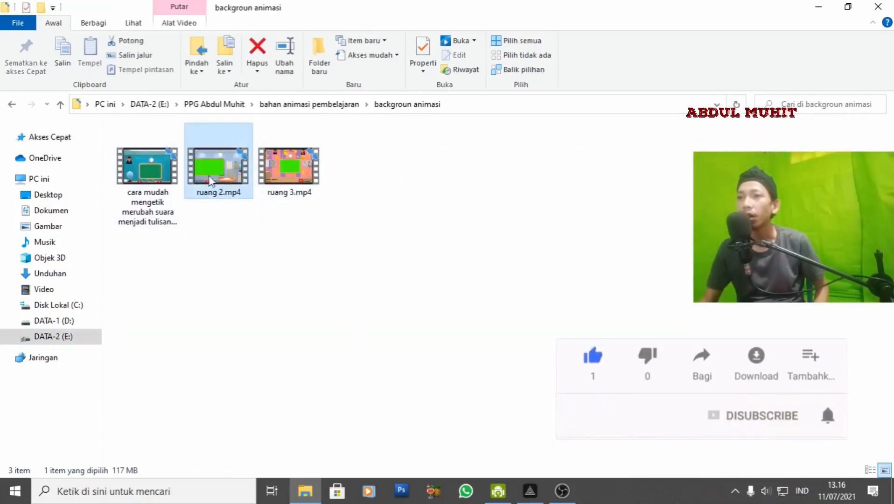
left_click(177, 177)
left_click_drag(178, 178, 215, 368)
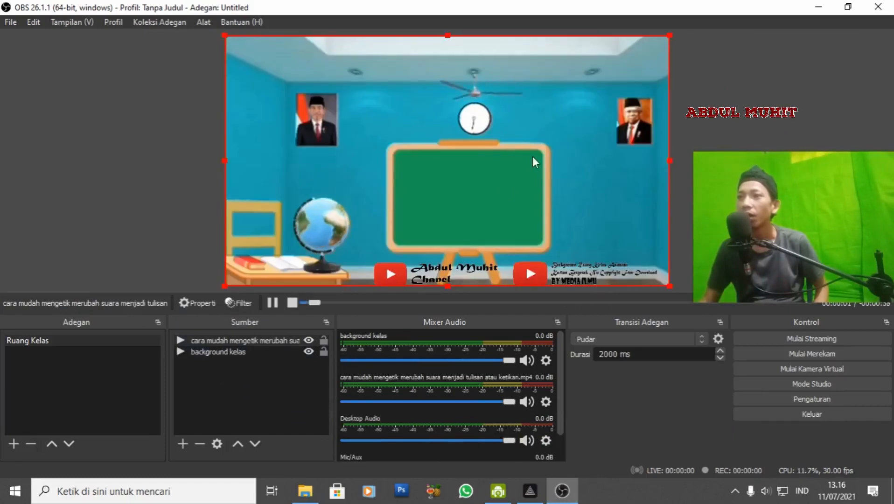
left_click(628, 183)
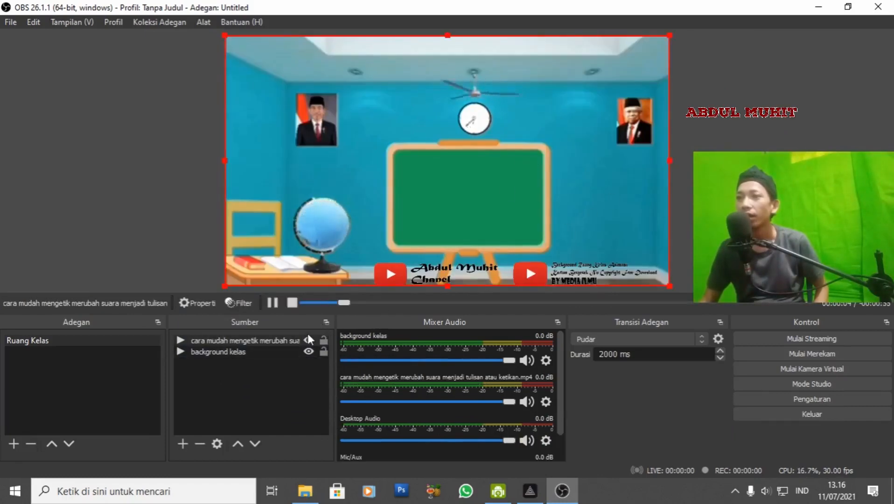
left_click(446, 290)
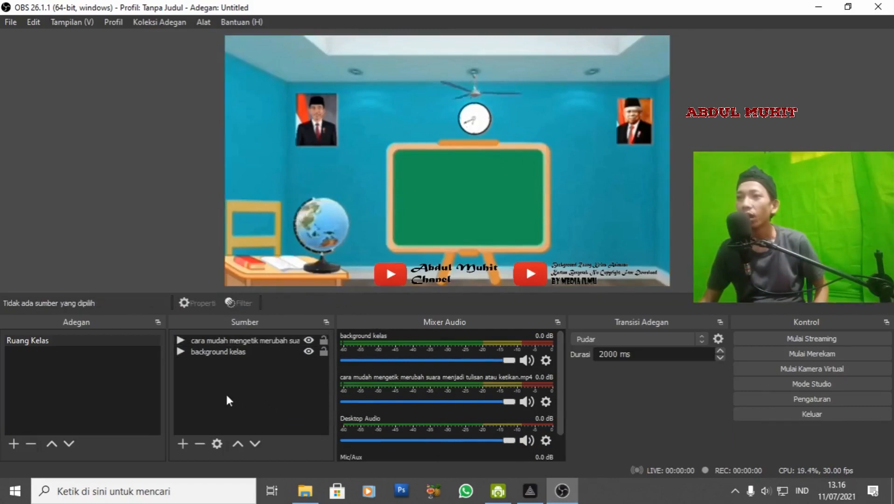
Enable looping (Berulang) for the "cara mudah mengetik merubah suara" video source and remove that source from the scene
double_click(240, 340)
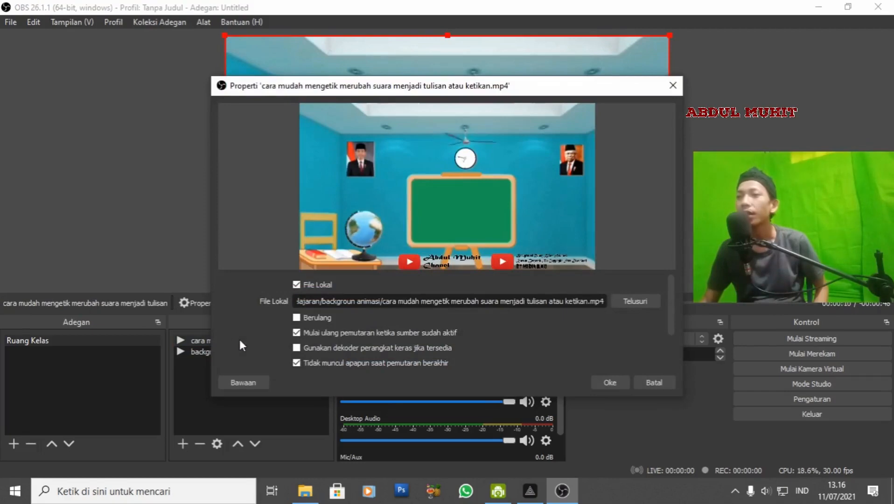
left_click(297, 317)
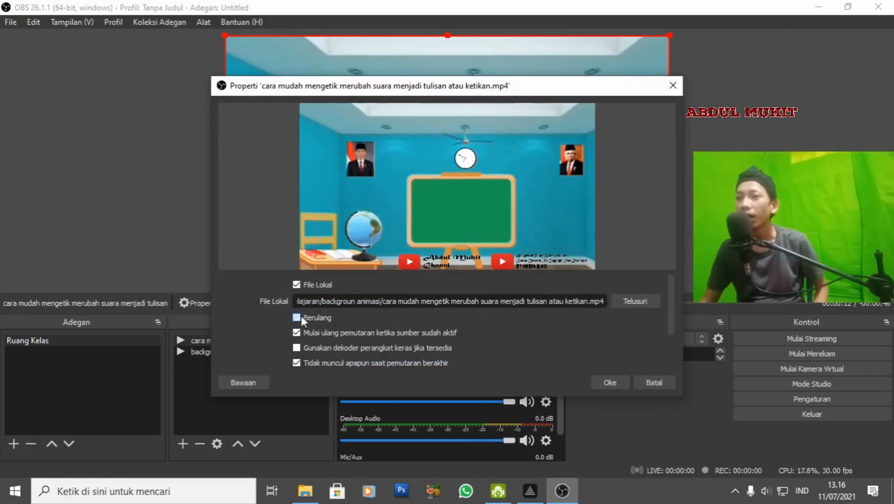
left_click(615, 382)
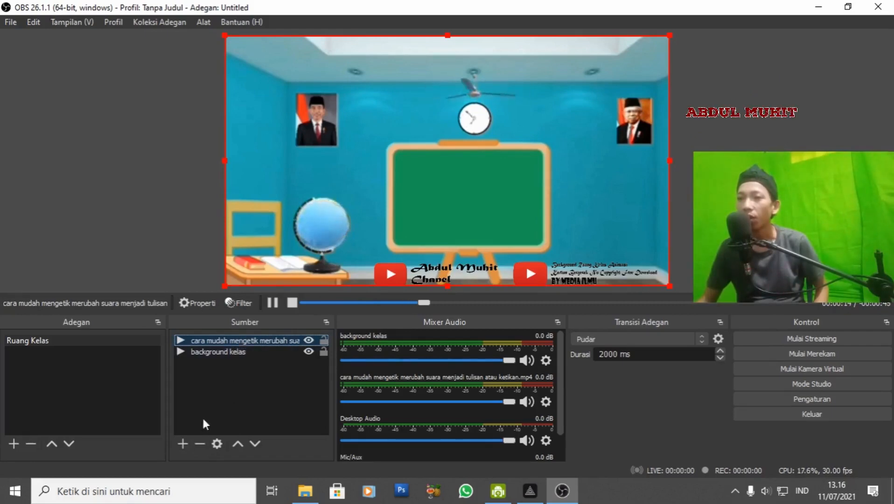
left_click(200, 445)
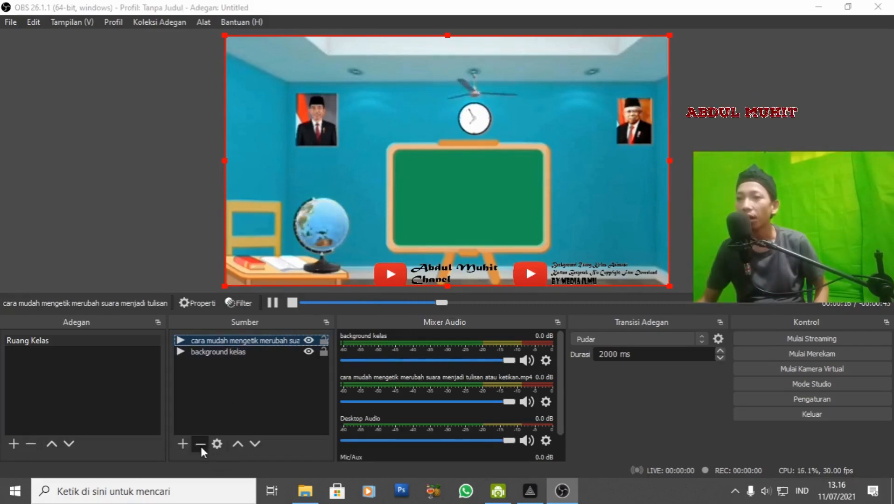
left_click(539, 263)
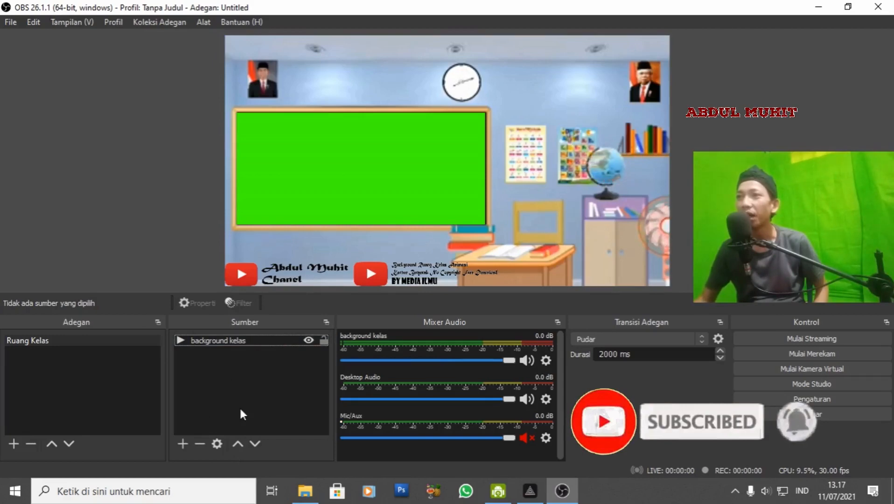
Add a new video capture device source (Perangkat Penangkap Video) named "camera" to the Ruang Kelas scene
left_click(183, 444)
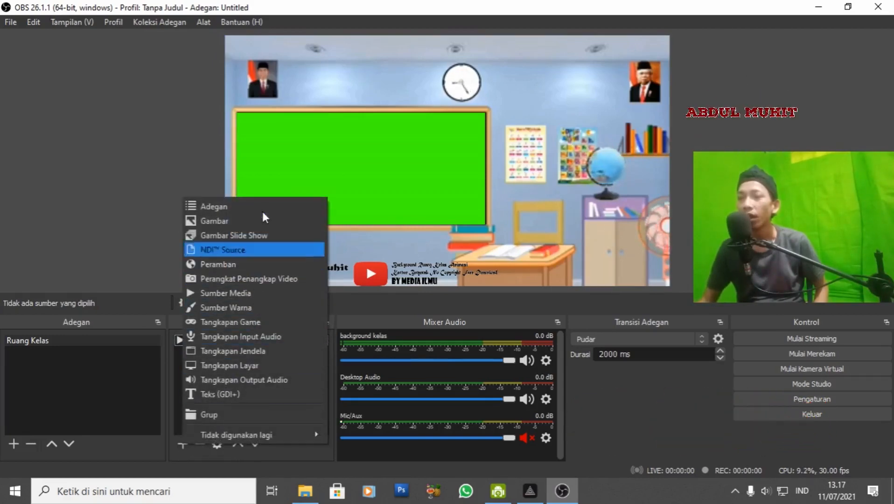
left_click(267, 284)
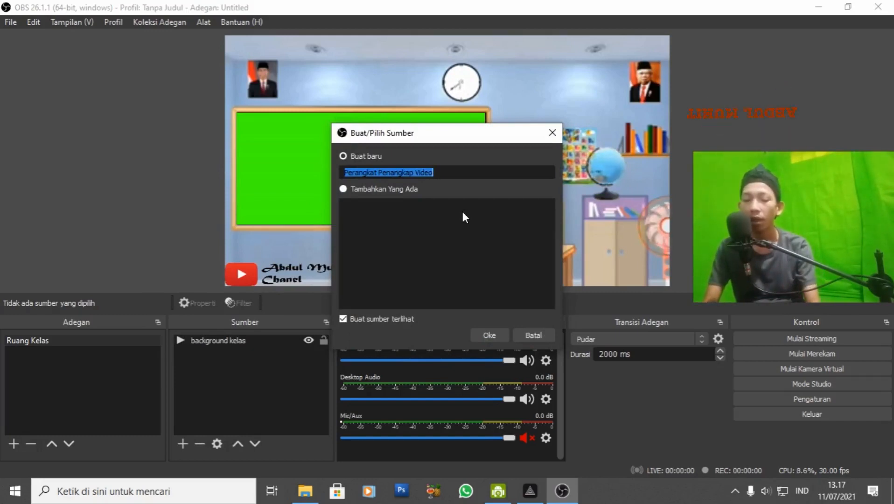
type("ca")
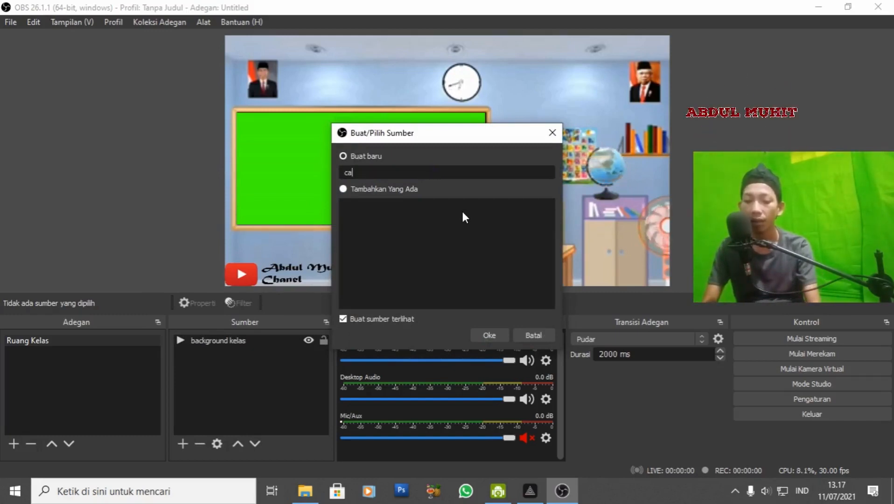
type("mera")
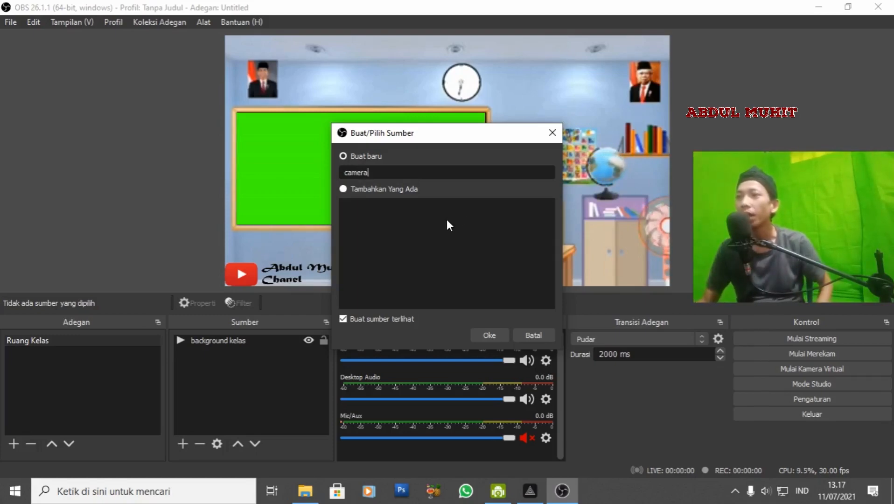
left_click(475, 334)
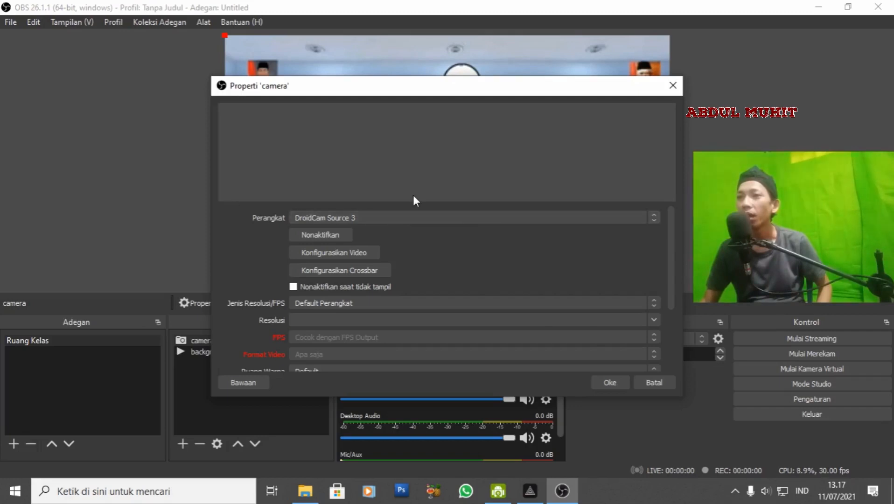
Set the camera source's device (Perangkat) to UVC Camera and accept its properties
left_click(437, 216)
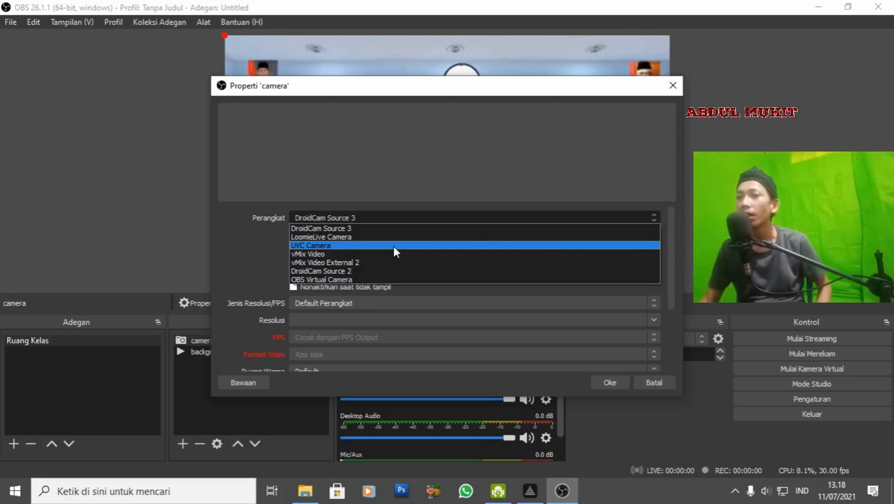
left_click(393, 246)
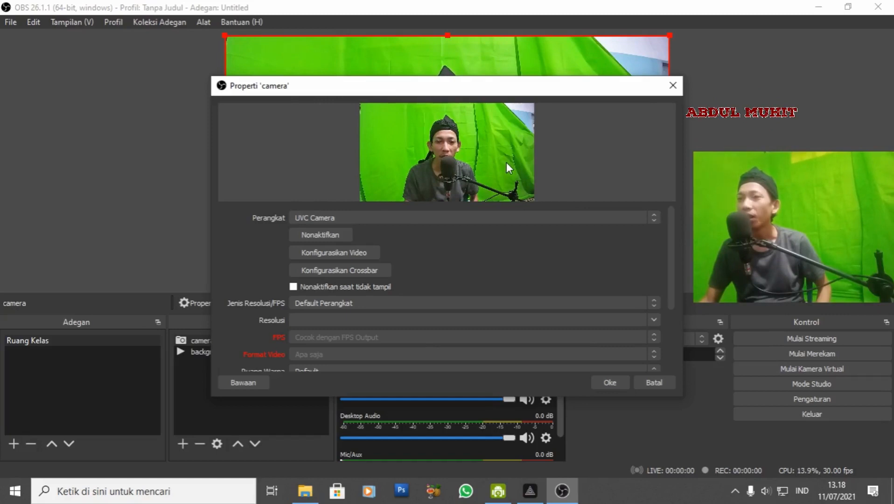
left_click(610, 382)
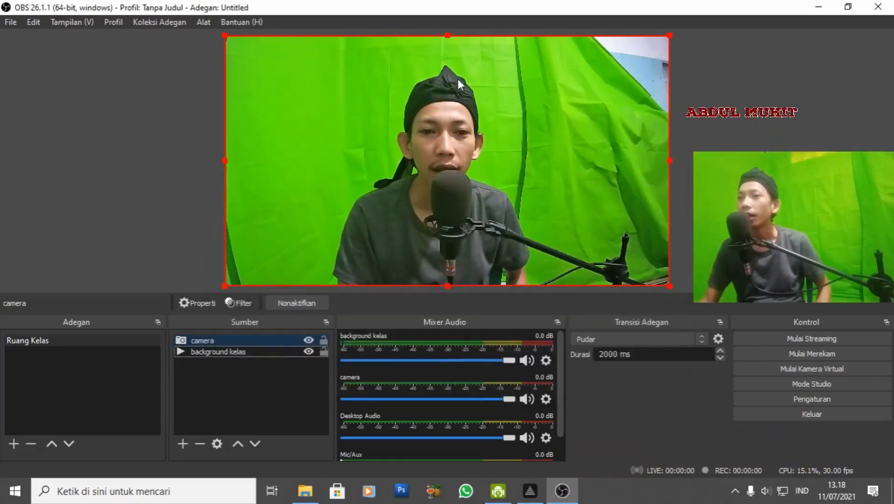
left_click(498, 60)
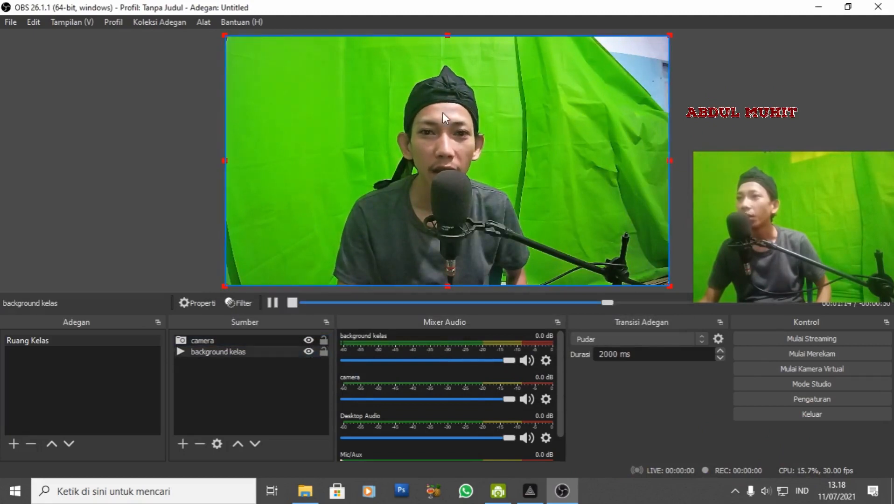
left_click(734, 120)
left_click(416, 150)
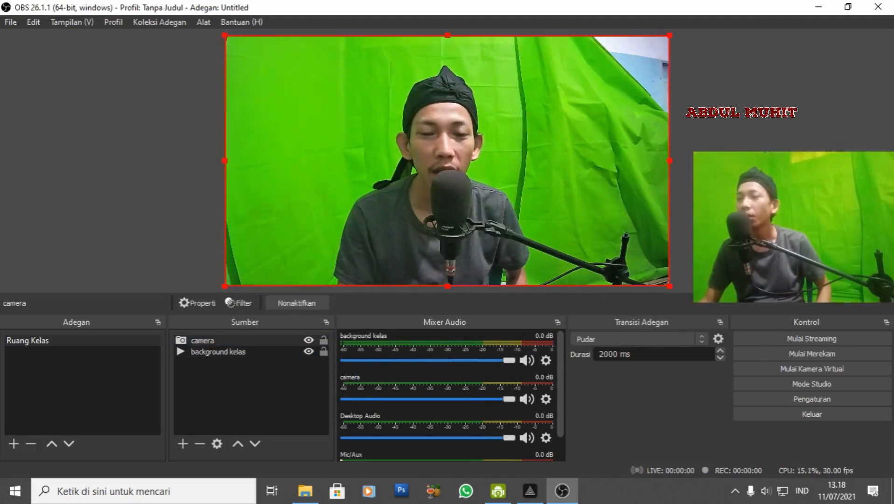
left_click(708, 131)
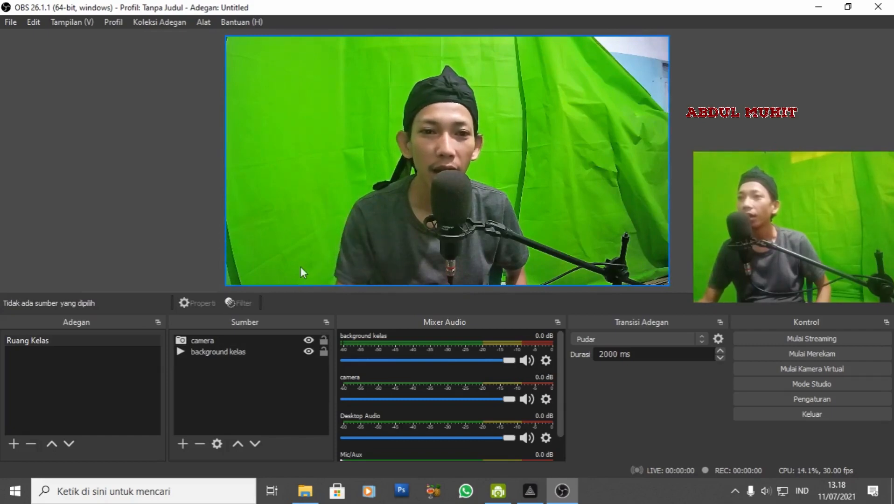
Add a Chroma Key effect filter to the camera source, keeping the name Chroma Key
left_click(260, 340)
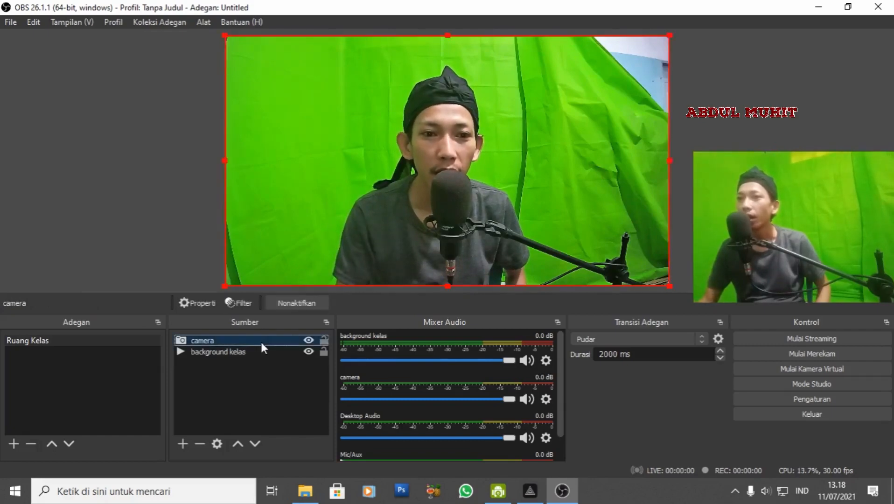
right_click(260, 340)
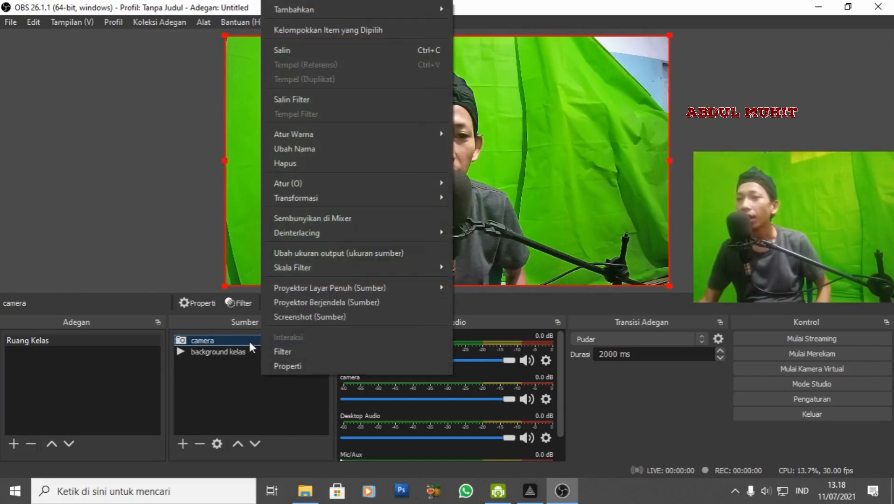
right_click(250, 343)
left_click(286, 354)
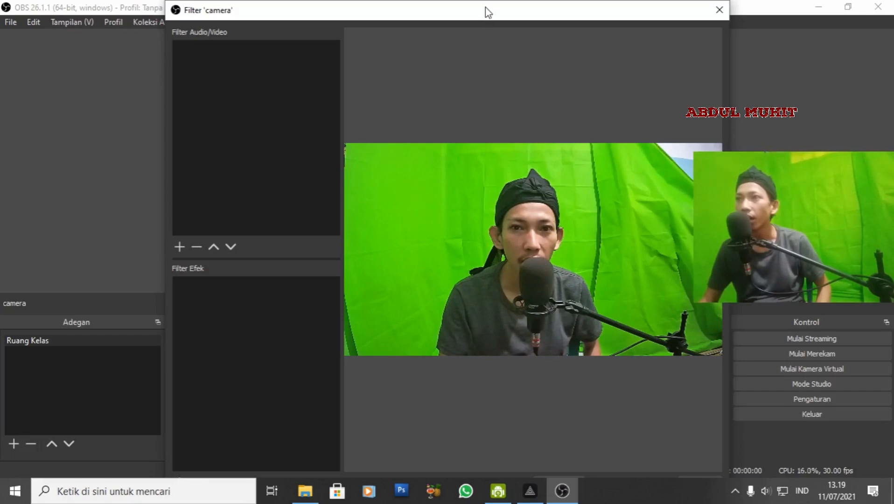
left_click_drag(486, 3, 505, 44)
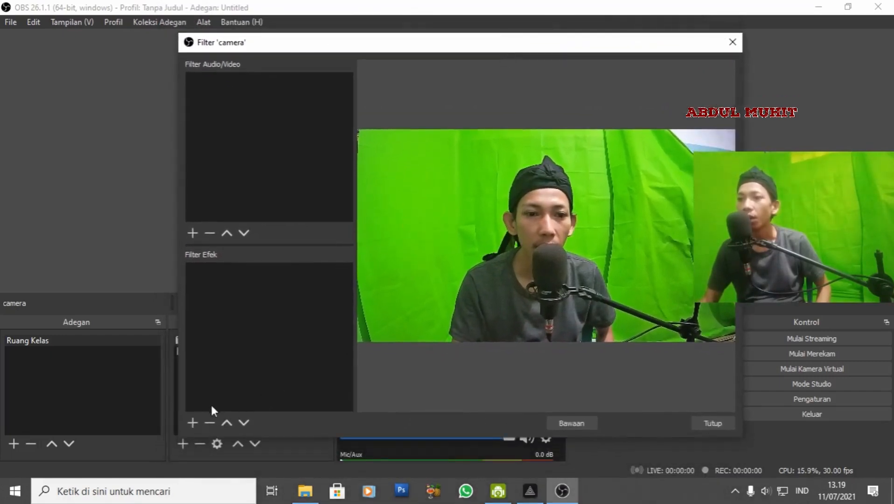
left_click(193, 423)
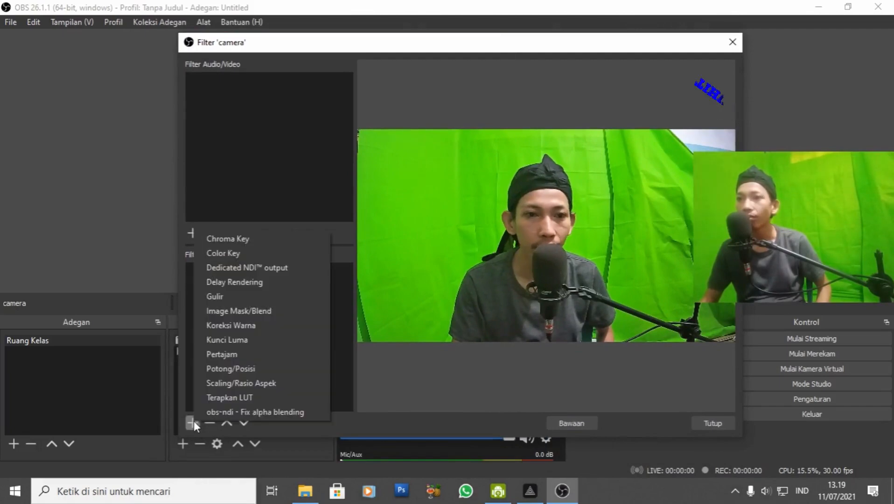
left_click(304, 242)
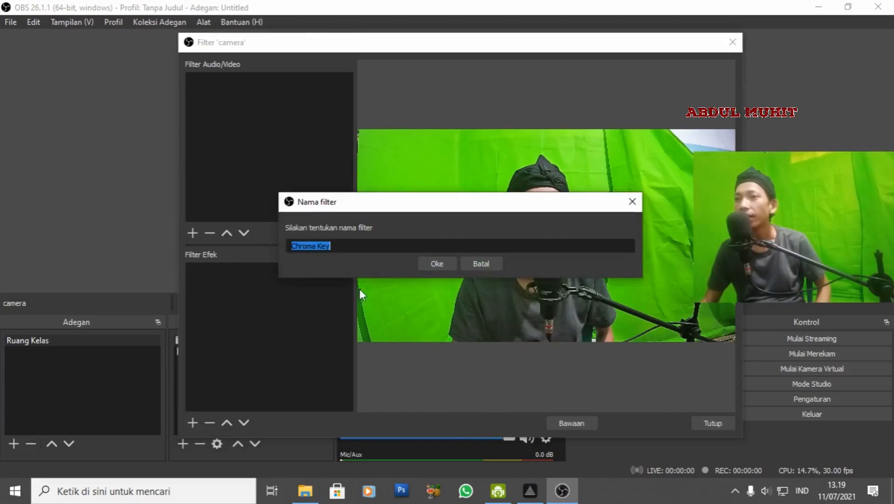
left_click(429, 266)
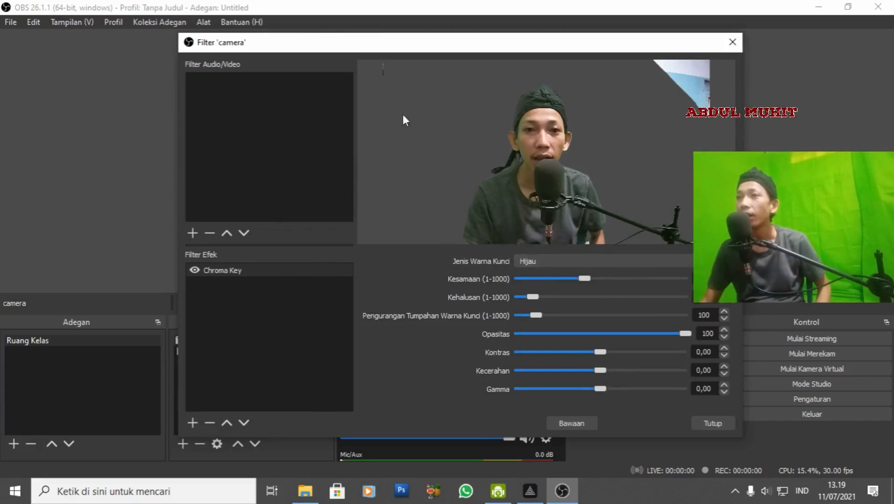
Try Biru as the Chroma Key filter's key colour type (Jenis Warna Kunci) and switch it back to Hijau
left_click(552, 263)
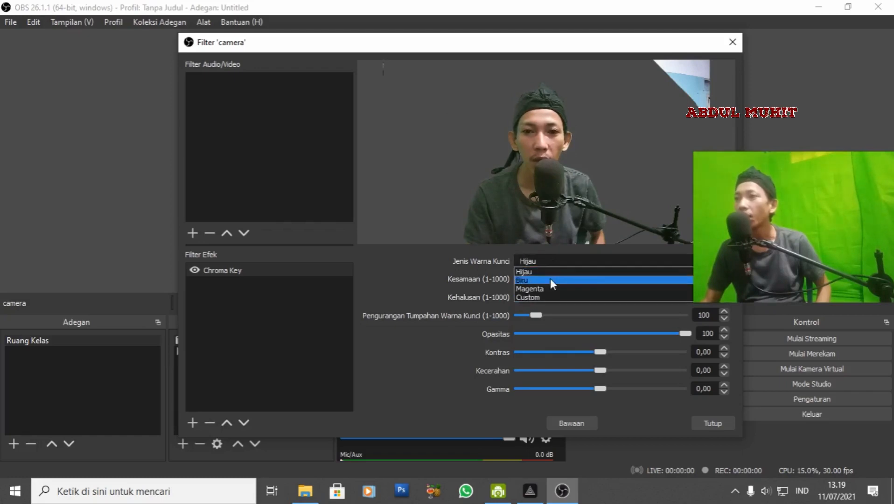
left_click(551, 280)
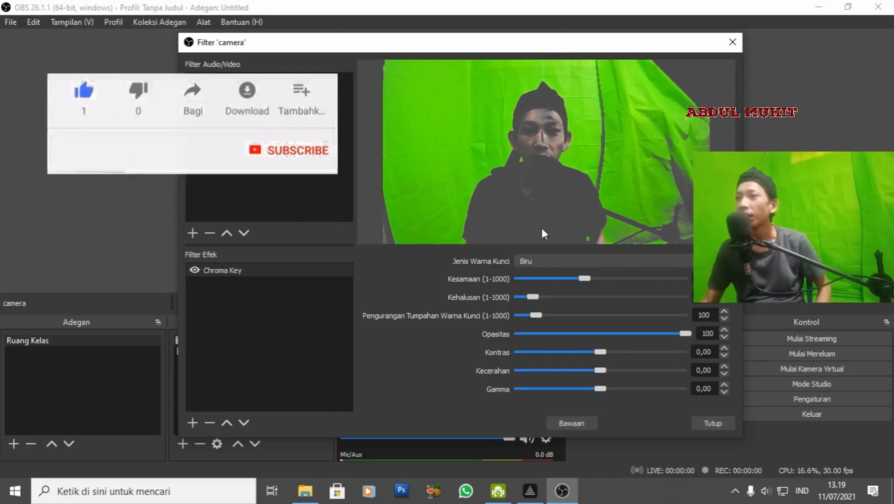
left_click(544, 260)
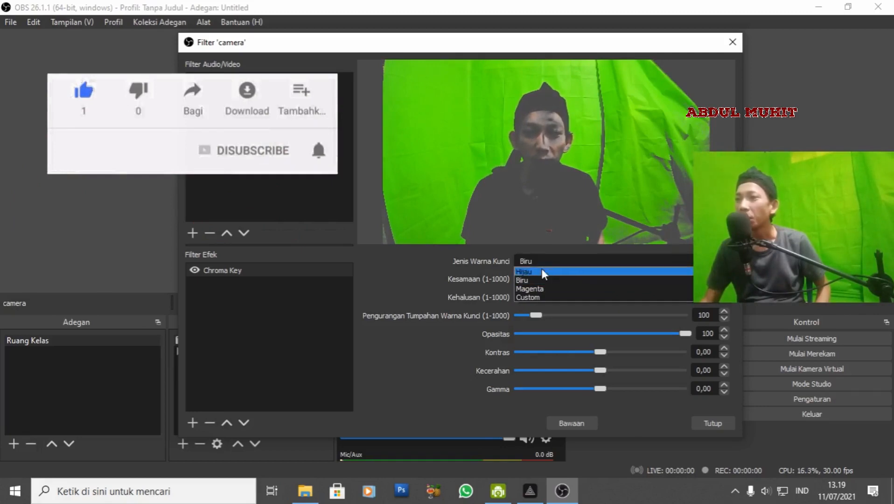
left_click(543, 271)
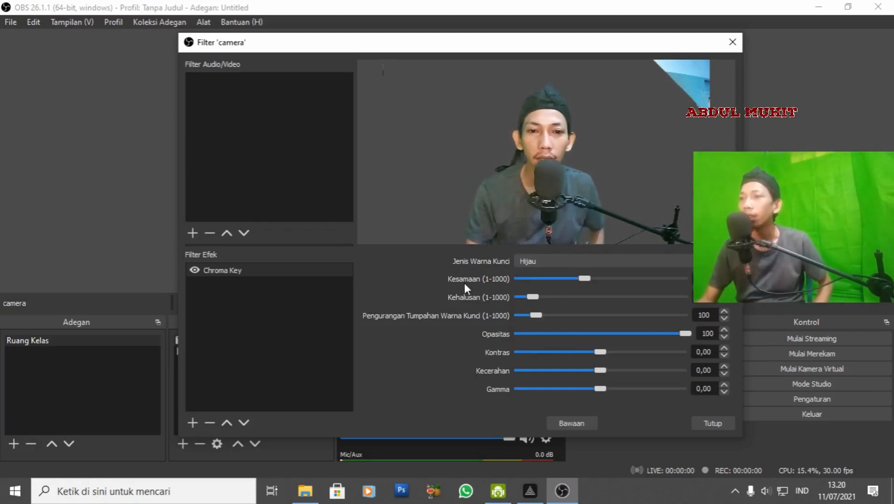
Lower the Chroma Key similarity (Kesamaan) slightly, set key colour spill reduction to 131, and close the camera's filters
left_click_drag(582, 279, 537, 295)
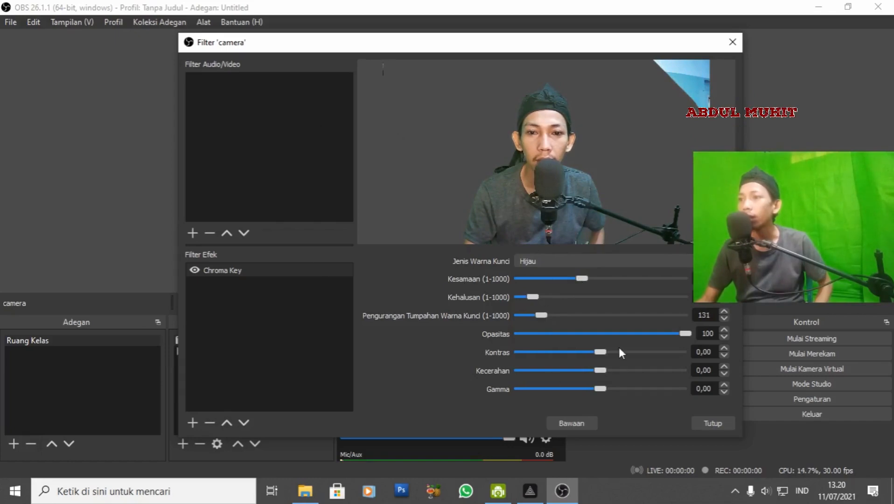
left_click(707, 423)
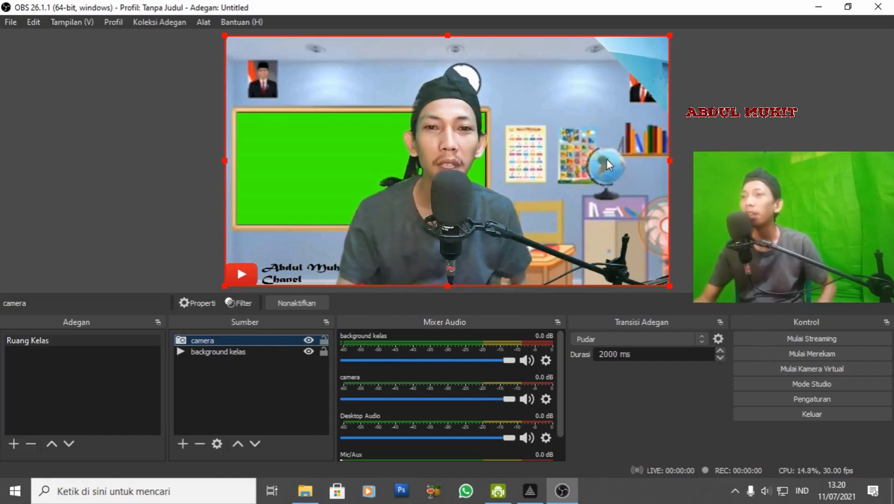
left_click(717, 123)
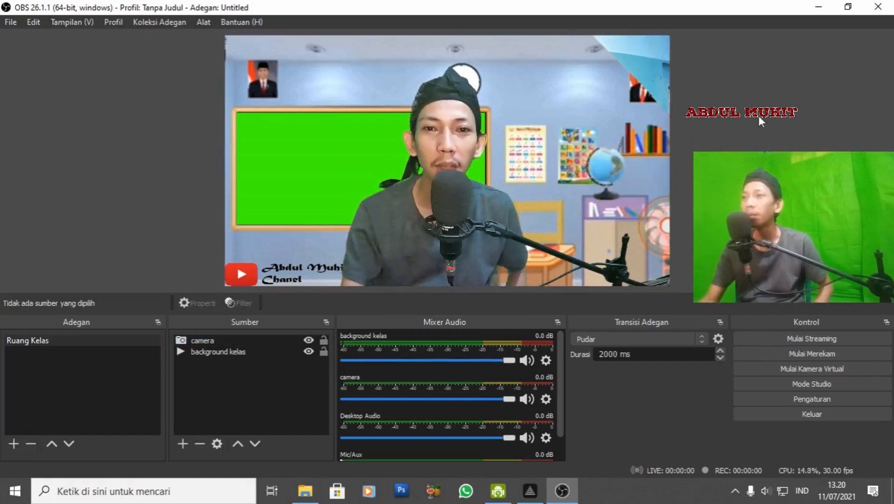
left_click(457, 203)
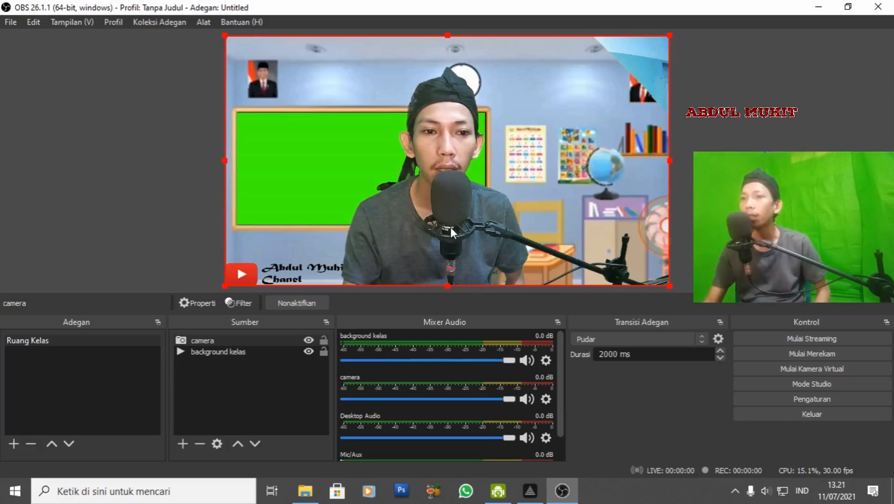
right_click(259, 343)
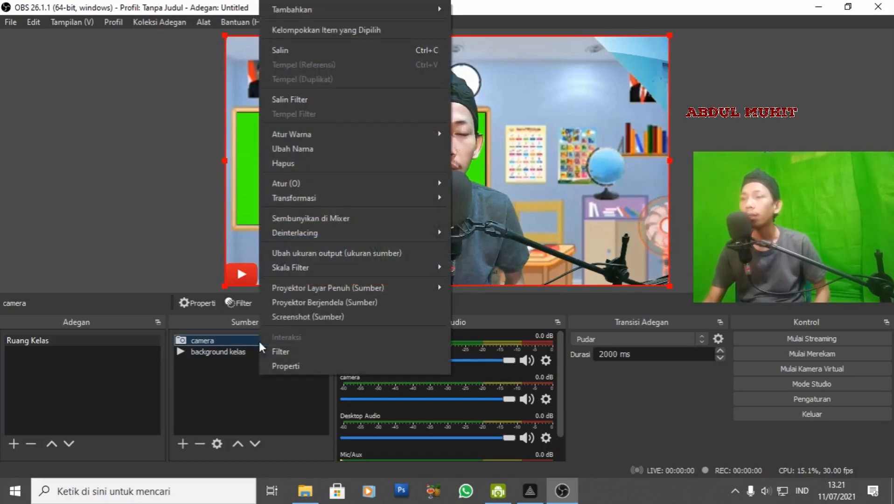
left_click(185, 274)
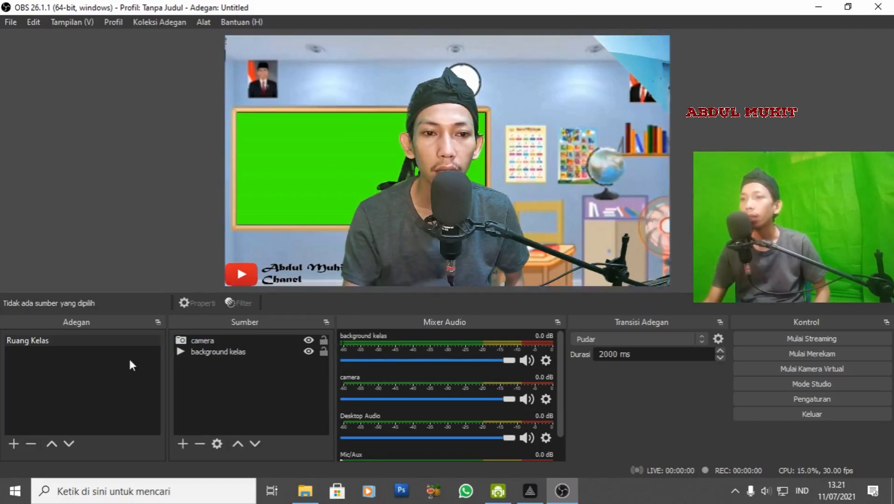
Scale the camera source down proportionally to a little over a third of the canvas width, anchored at its lower-right corner
left_click(235, 342)
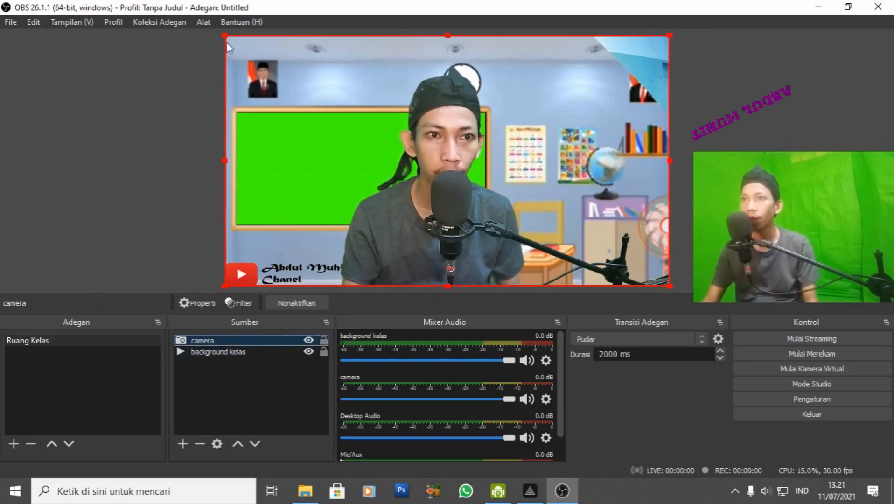
left_click_drag(224, 35, 245, 54)
left_click_drag(408, 166, 506, 228)
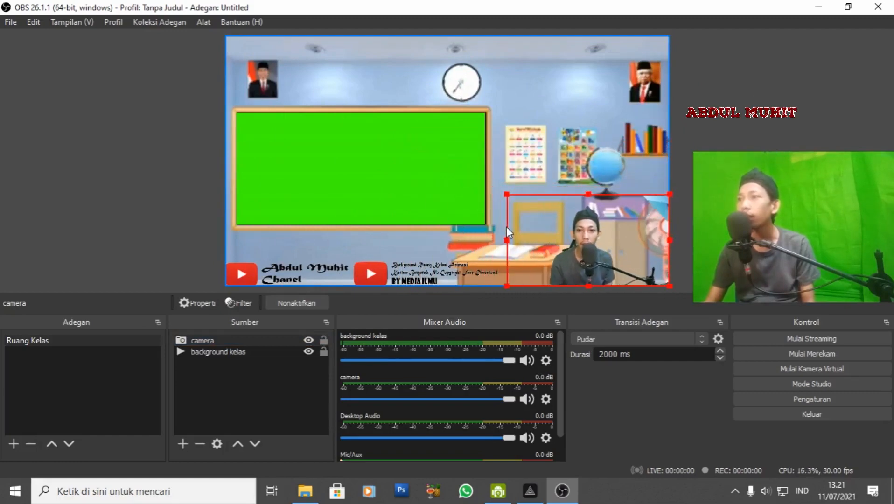
Move the camera source so the presenter sits behind the desk in the classroom background
left_click_drag(589, 264, 541, 227)
left_click(619, 286)
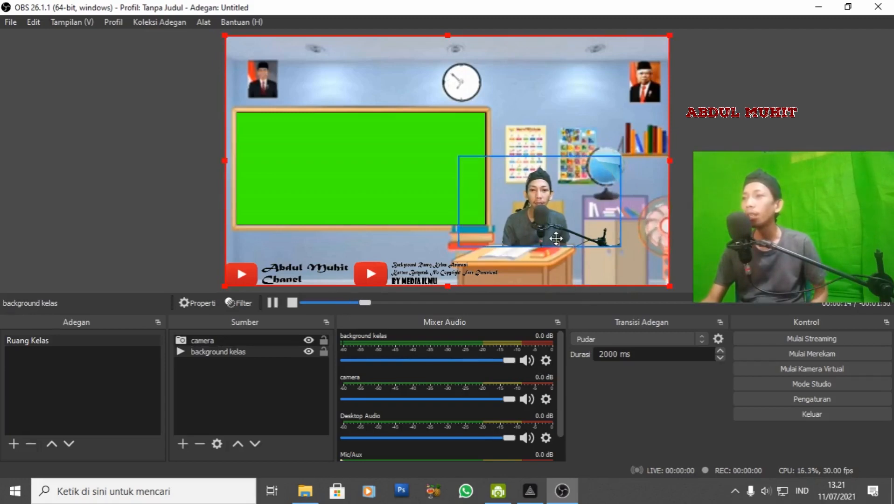
left_click_drag(541, 236, 532, 221)
left_click(539, 215)
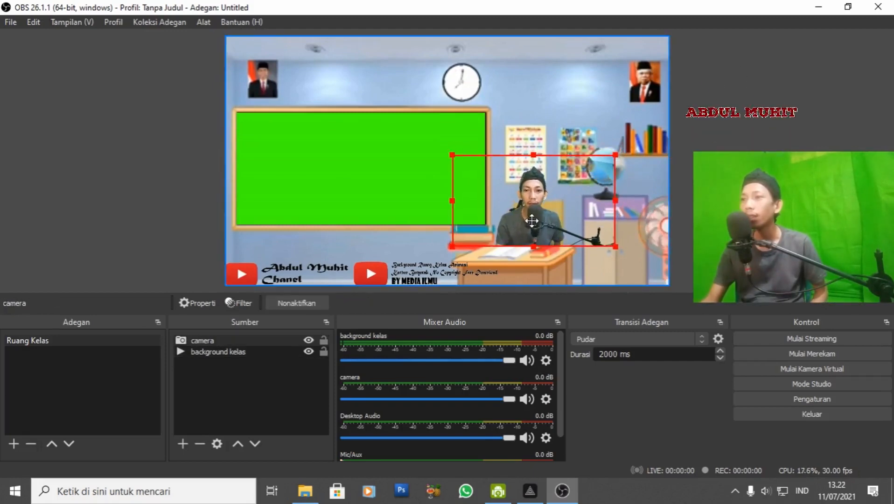
left_click(688, 266)
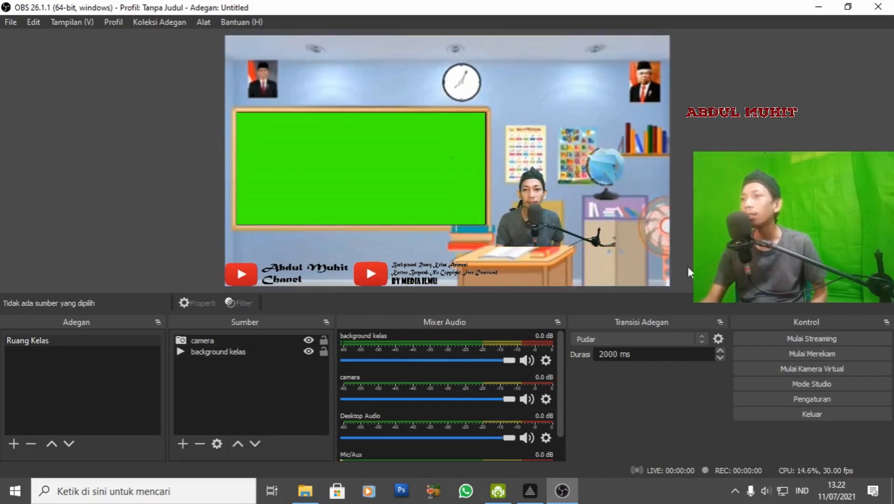
left_click(512, 205)
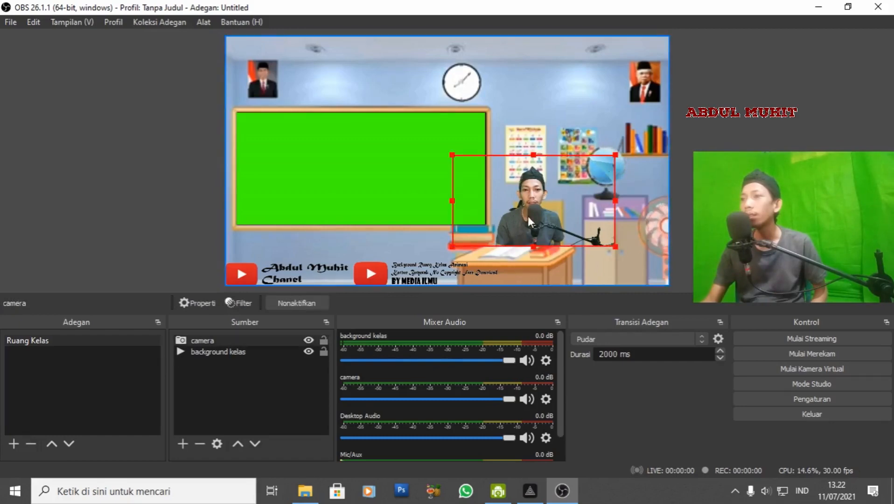
left_click_drag(528, 216, 531, 215)
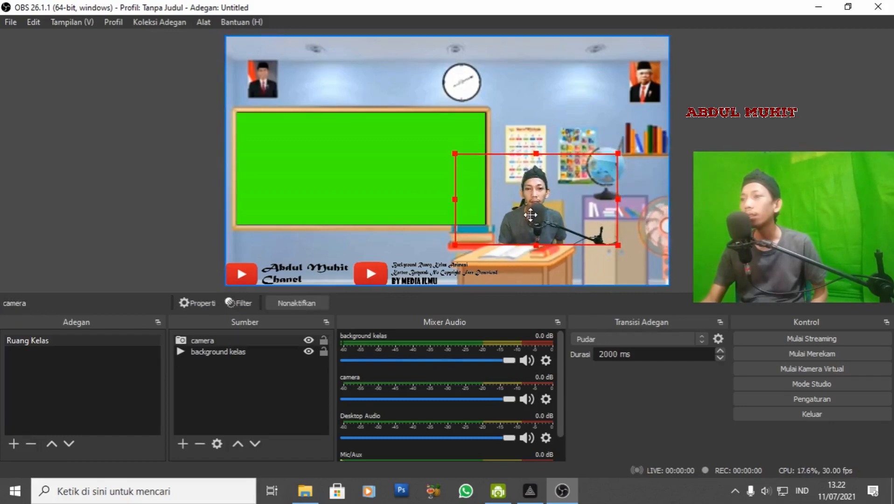
left_click(688, 266)
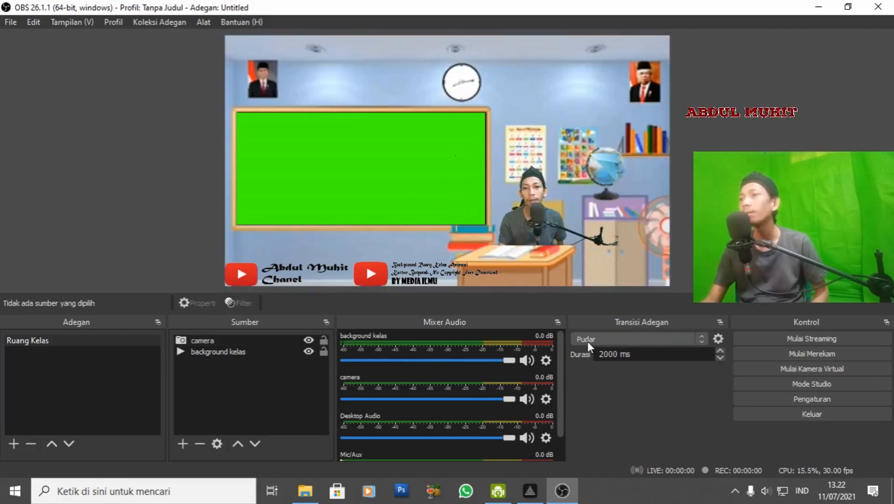
left_click(607, 169)
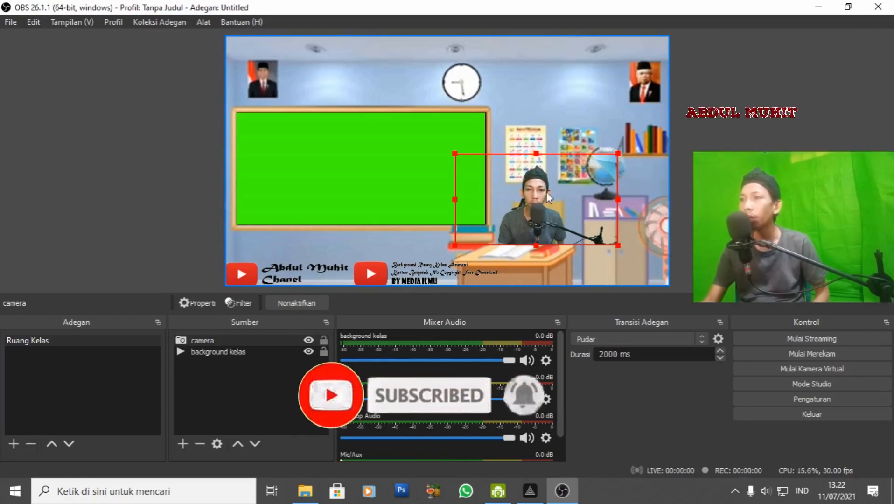
right_click(248, 335)
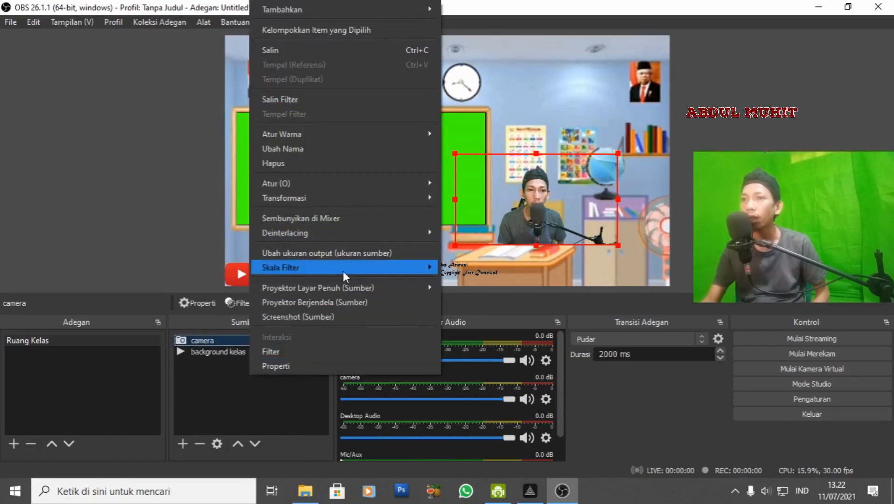
mouse_move(339, 270)
mouse_move(344, 197)
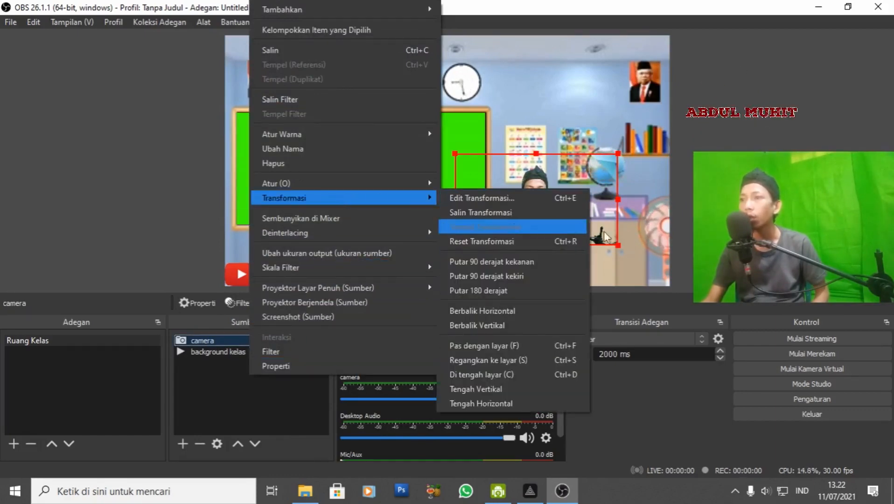
left_click(486, 242)
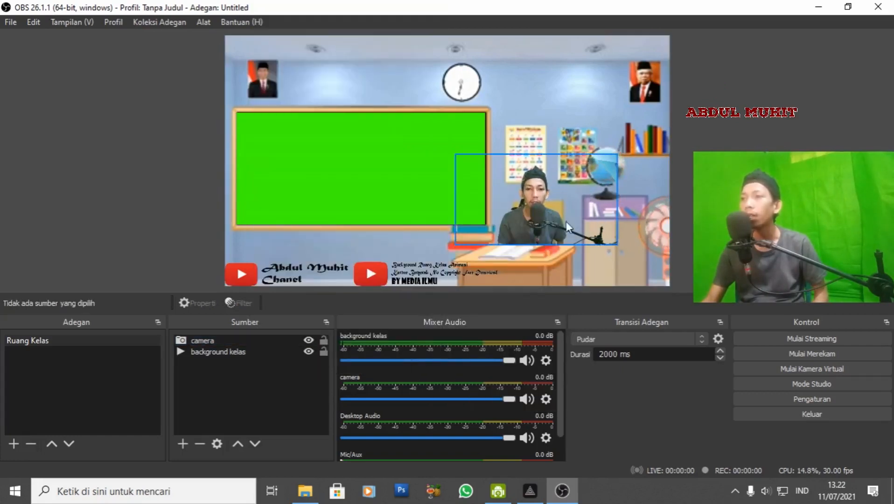
Crop the camera source's right side to the globe's near edge, and test a left-side crop before restoring that side
left_click(539, 229)
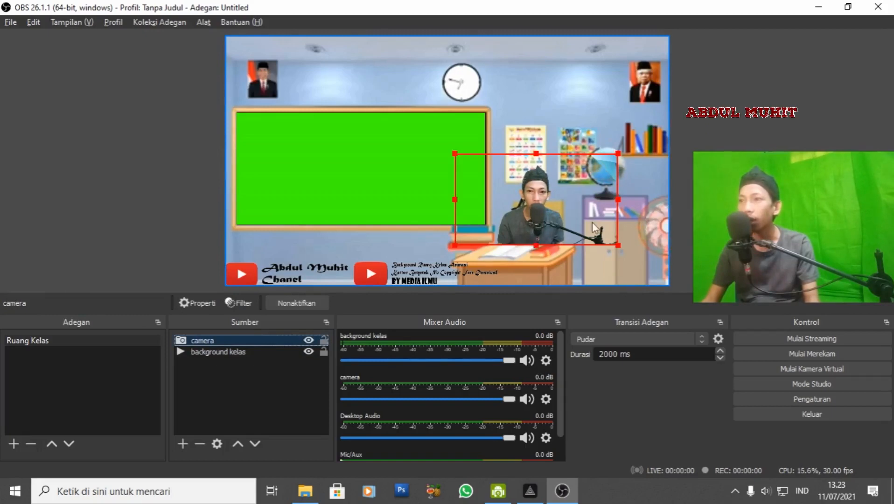
key("alt")
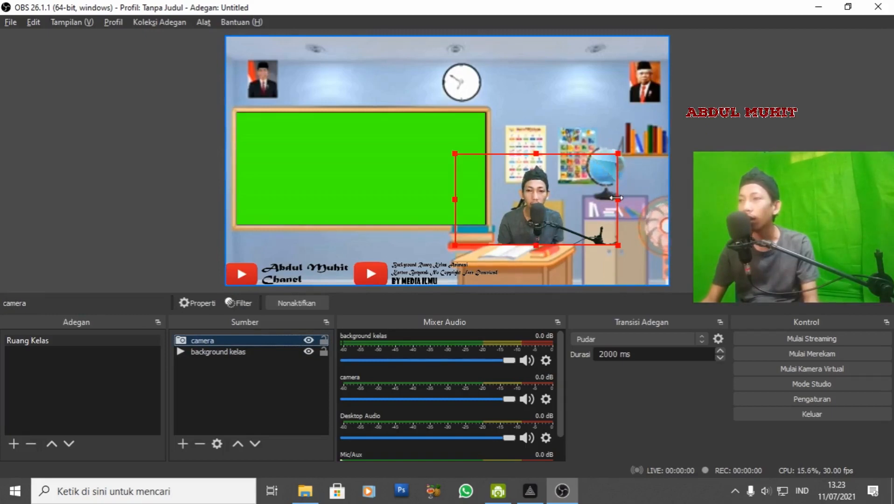
left_click_drag(616, 198, 616, 198)
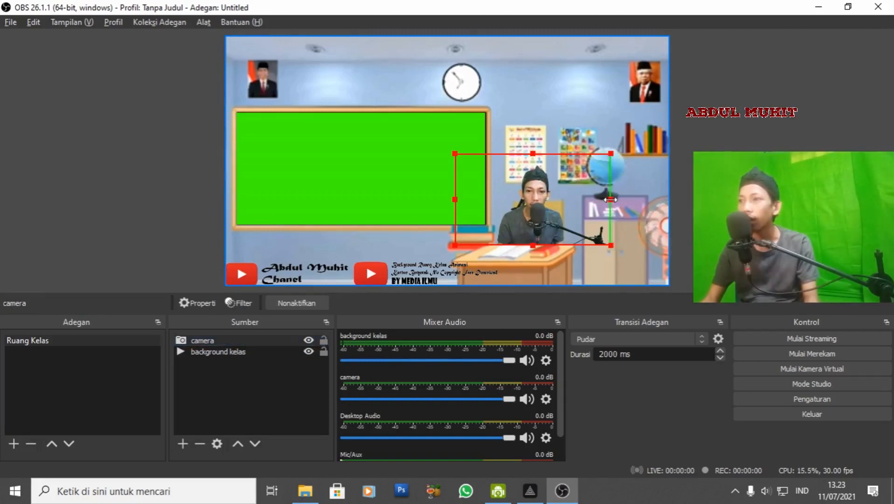
left_click_drag(596, 201, 588, 202)
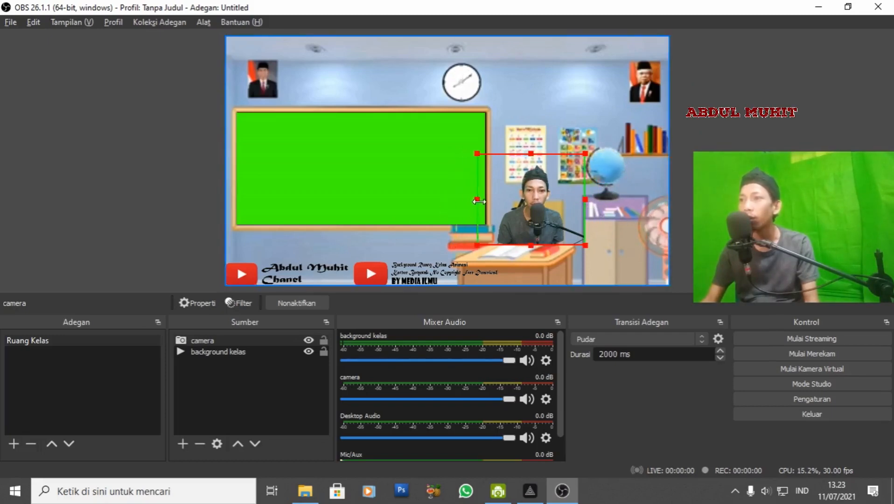
left_click_drag(487, 201, 490, 201)
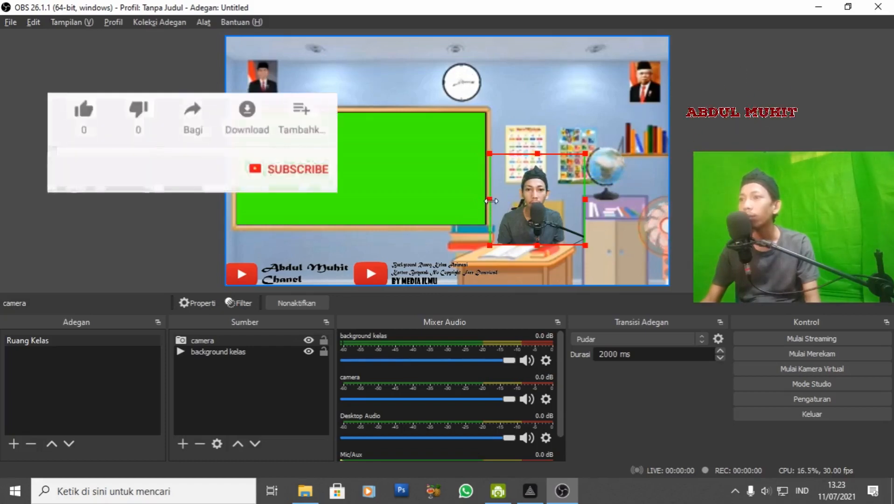
left_click_drag(491, 201, 455, 201)
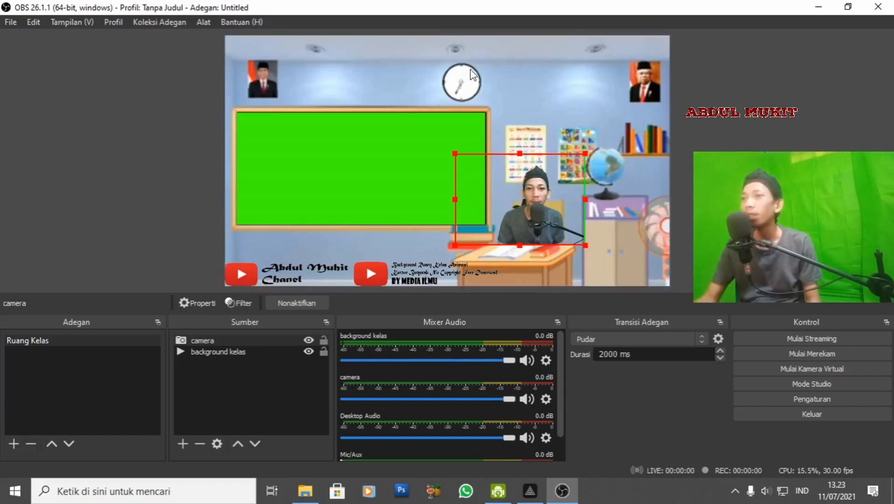
left_click(535, 112)
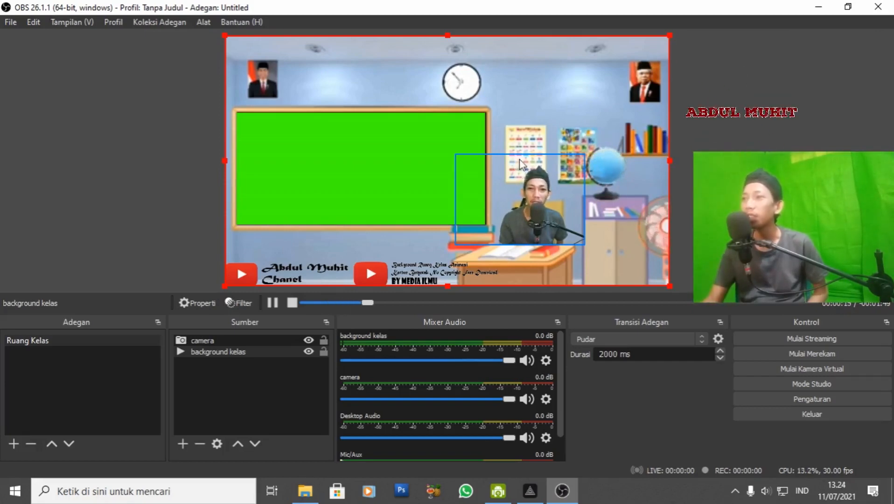
left_click(688, 151)
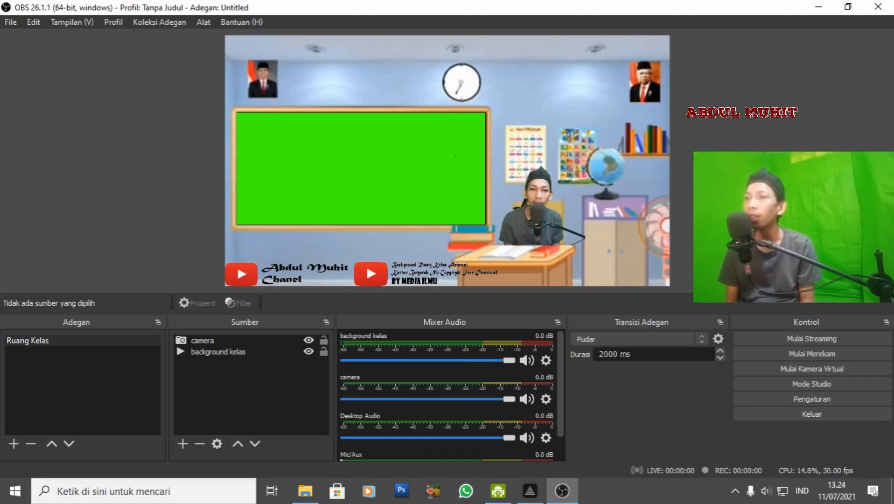
left_click(261, 401)
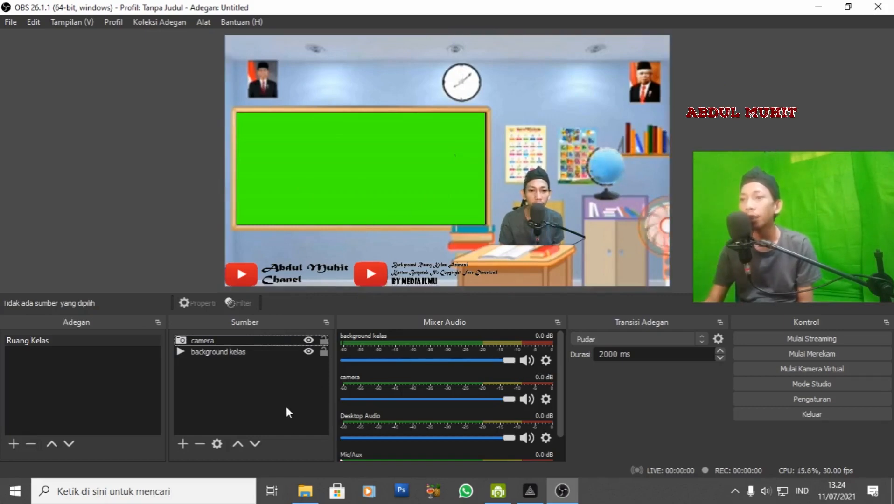
Find the video "Corona Segera Sirna (cover).mp4" in File Explorer's Unduhan folder and add it to the OBS scene as a source
left_click(307, 495)
left_click(47, 274)
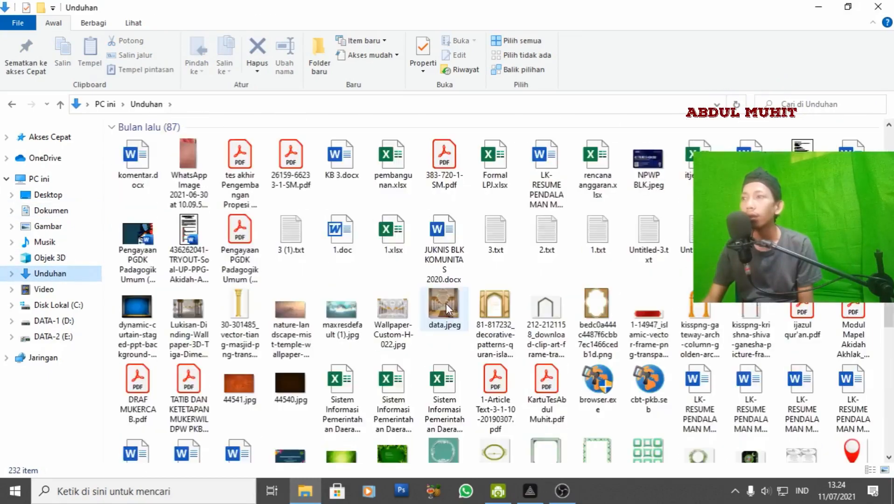
scroll(447, 308, "down", 6)
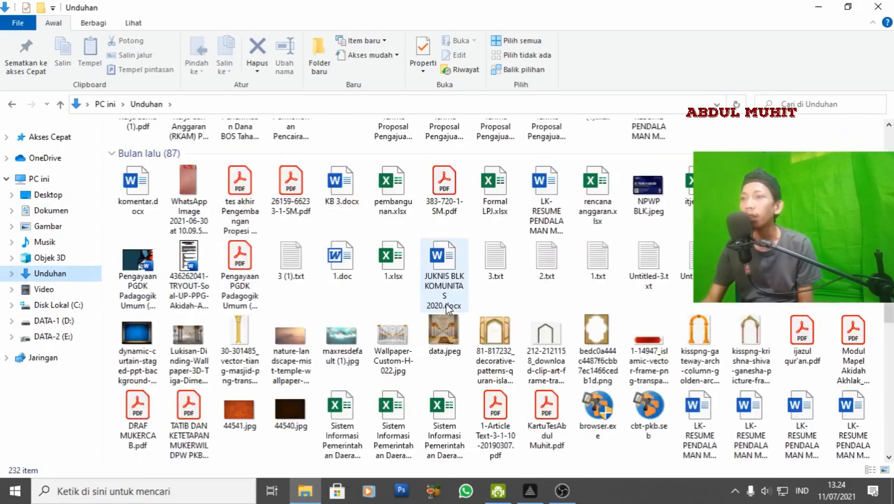
scroll(447, 308, "down", 5)
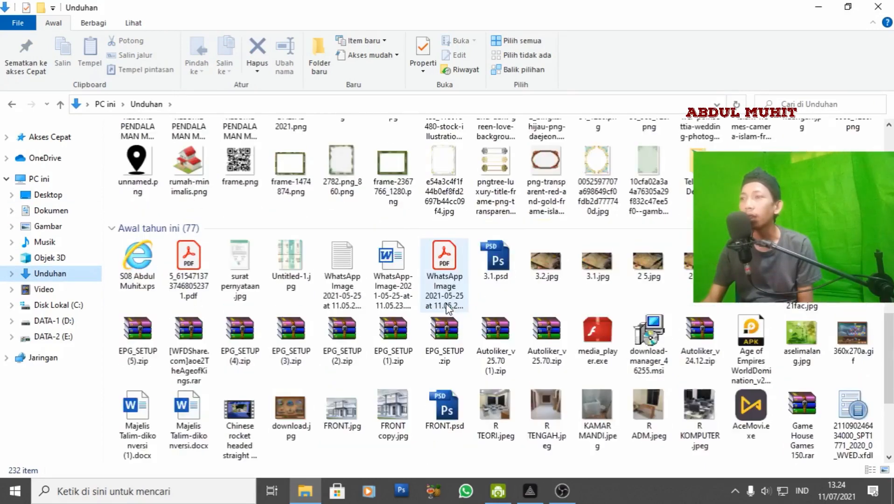
scroll(448, 308, "down", 5)
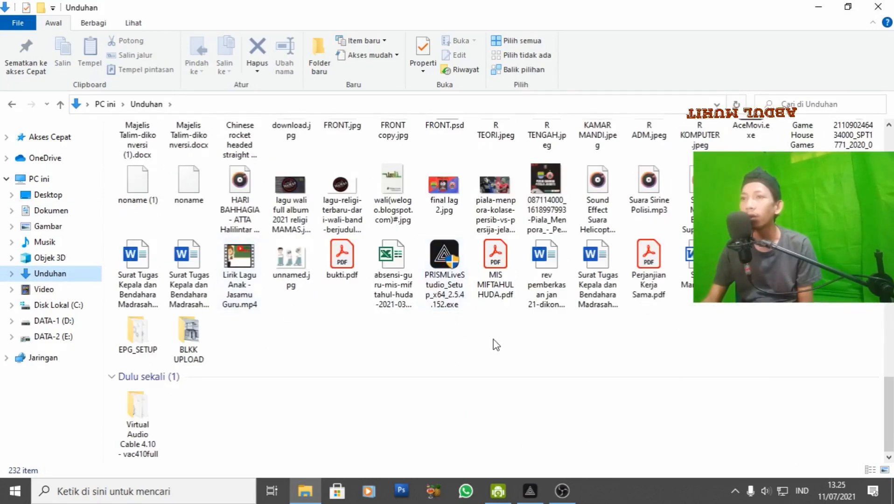
scroll(493, 344, "up", 5)
scroll(493, 340, "up", 10)
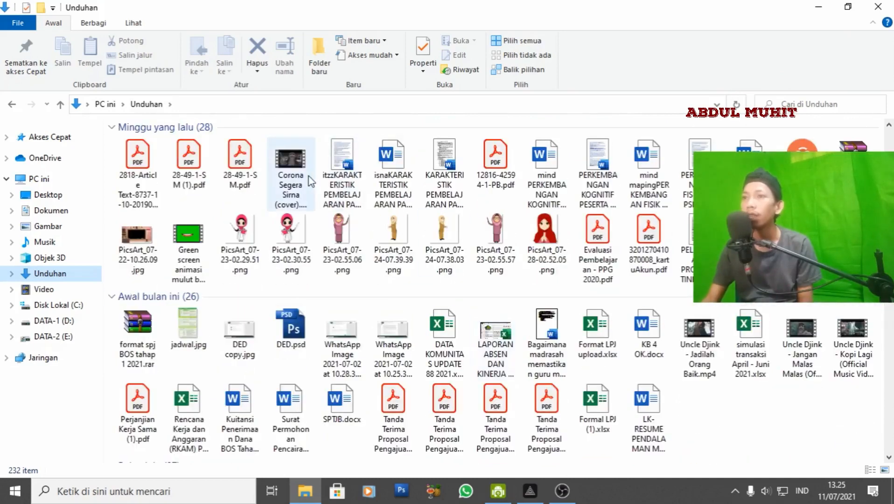
left_click_drag(311, 182, 231, 399)
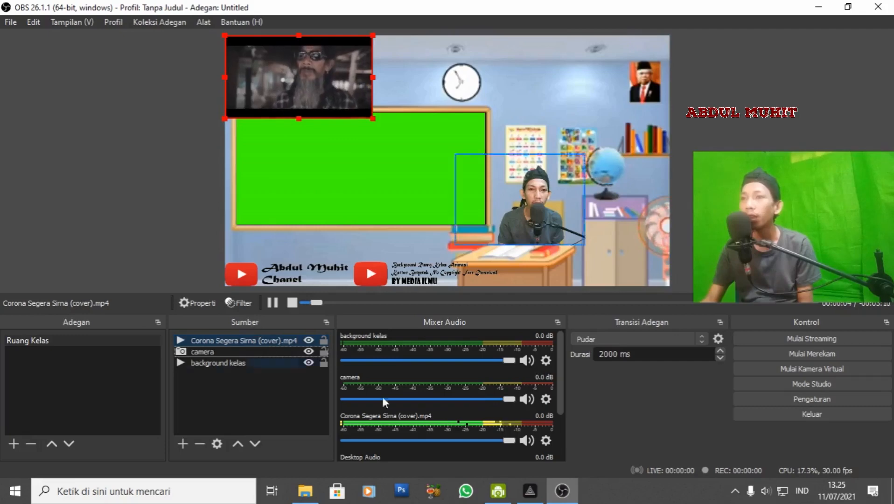
Lower the video source's mixer volume to -17.4 dB and choose Monitor dan Output as its audio monitoring
left_click_drag(511, 438, 474, 441)
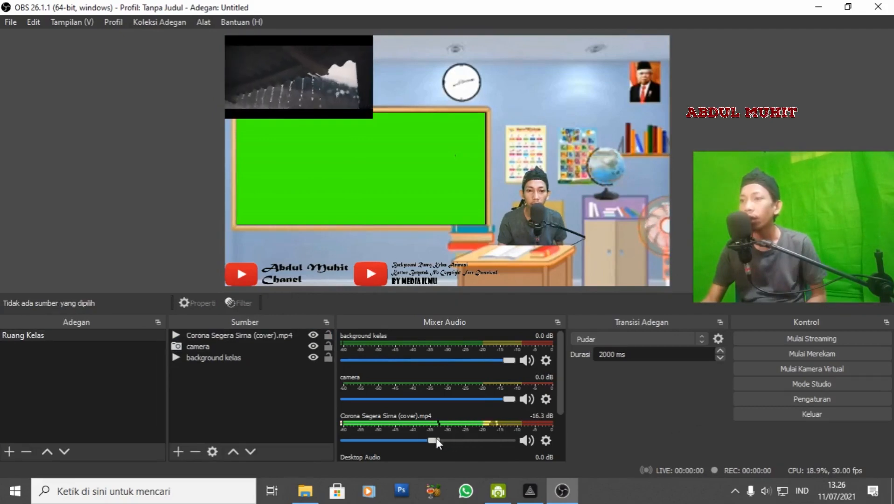
left_click_drag(436, 439, 431, 439)
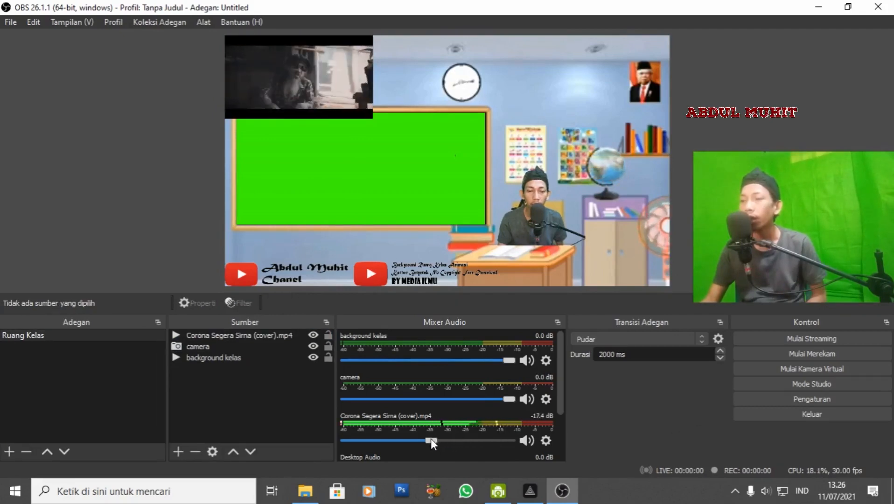
left_click(550, 440)
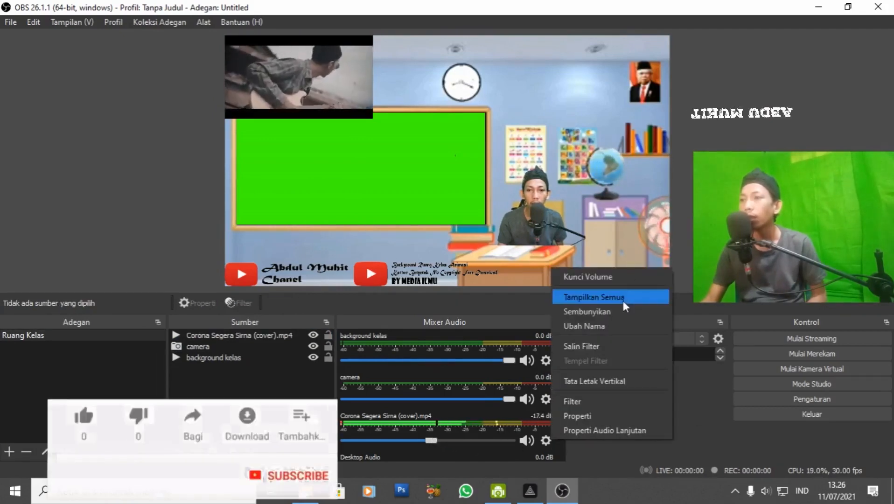
left_click(597, 429)
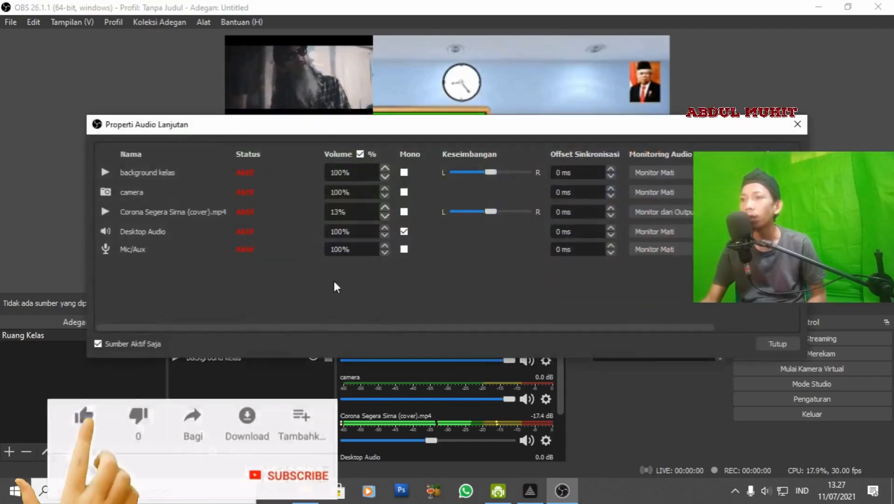
left_click(677, 211)
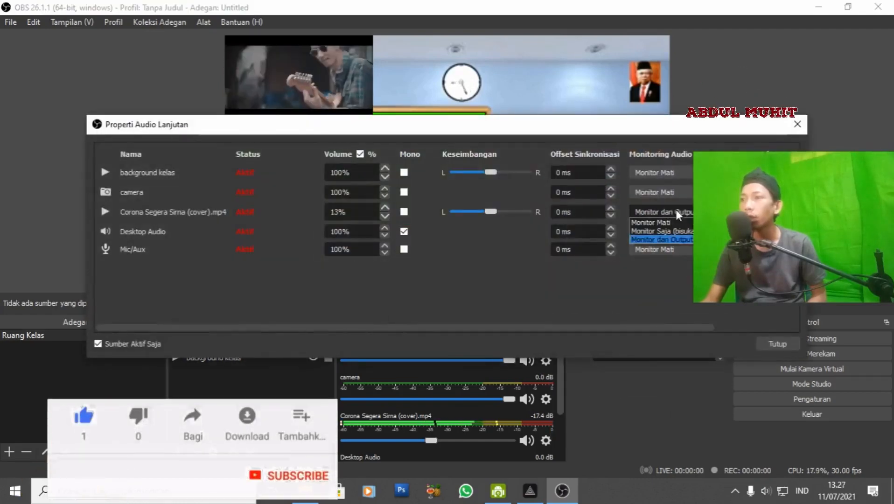
left_click(678, 240)
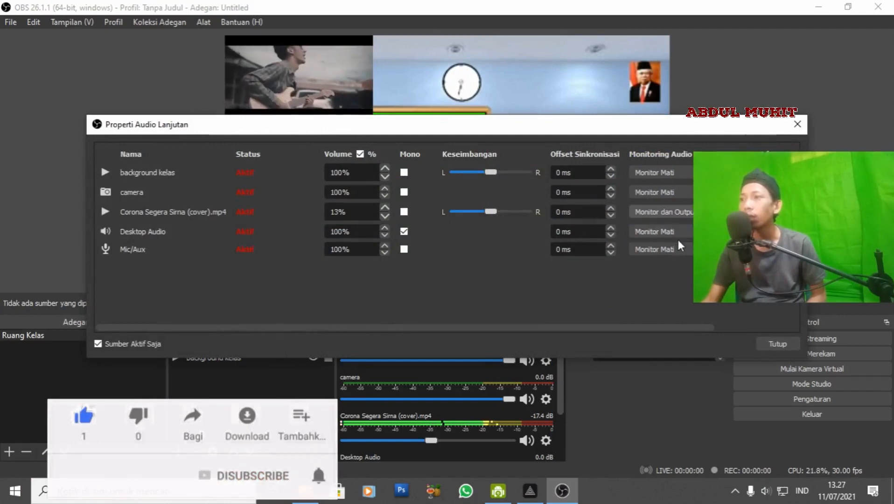
left_click(797, 126)
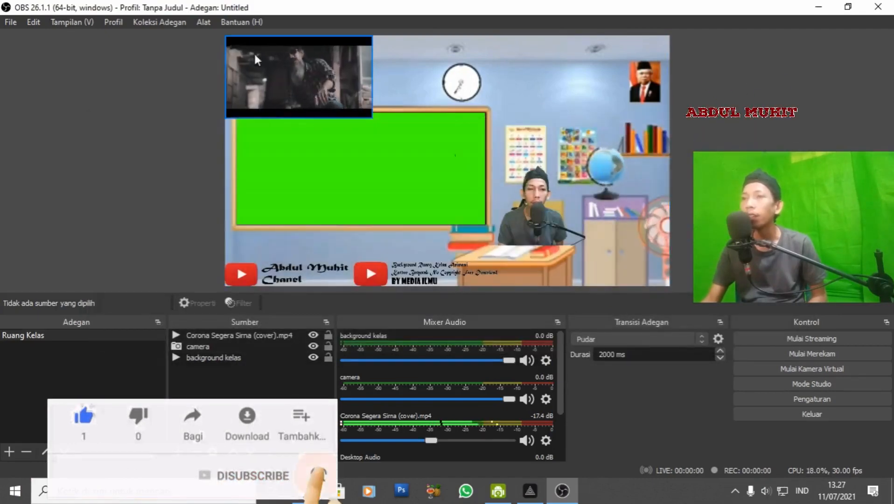
Move the video source to the green board's upper-left corner and stretch it to fill the board's full width and height
left_click(287, 64)
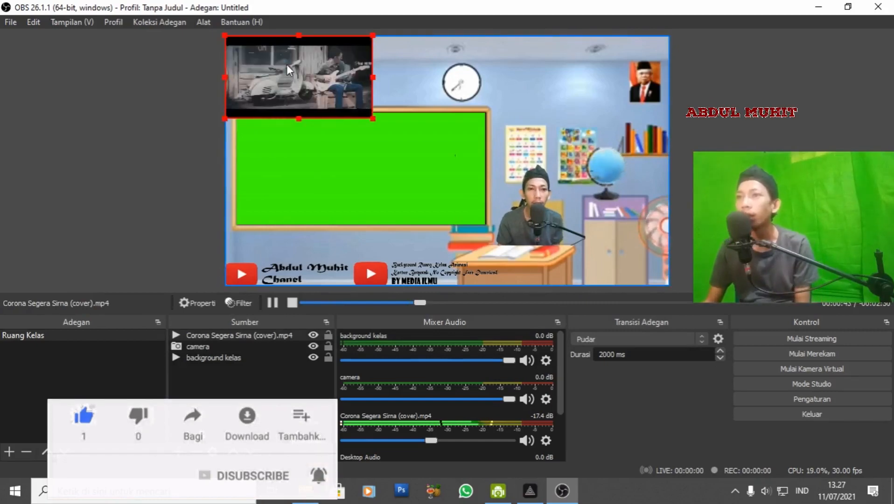
left_click_drag(264, 69, 347, 126)
left_click_drag(398, 135, 328, 156)
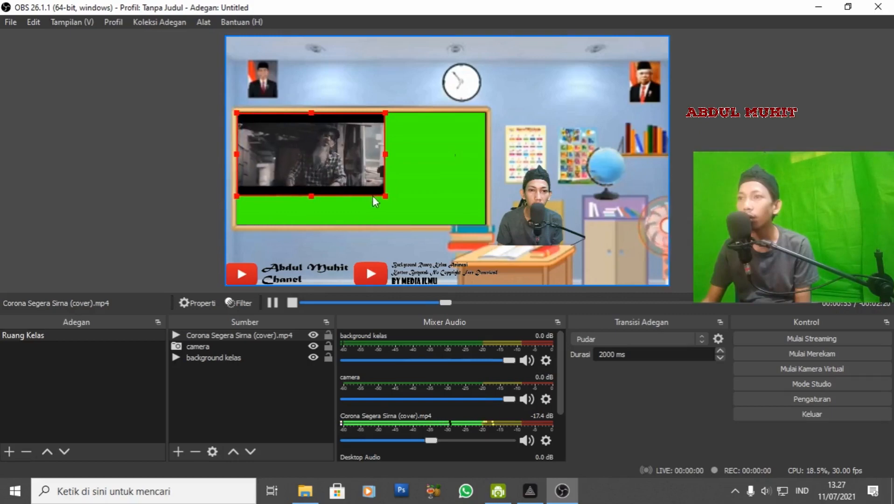
left_click_drag(386, 196, 413, 171)
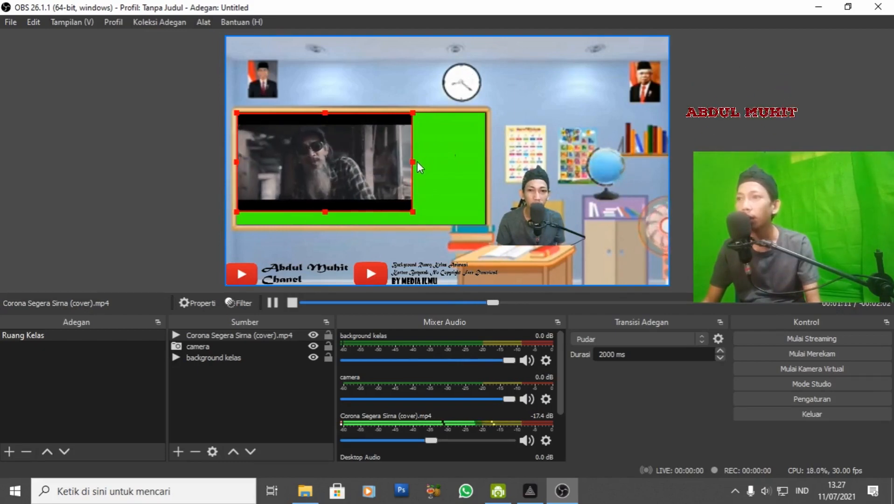
left_click_drag(413, 162, 486, 161)
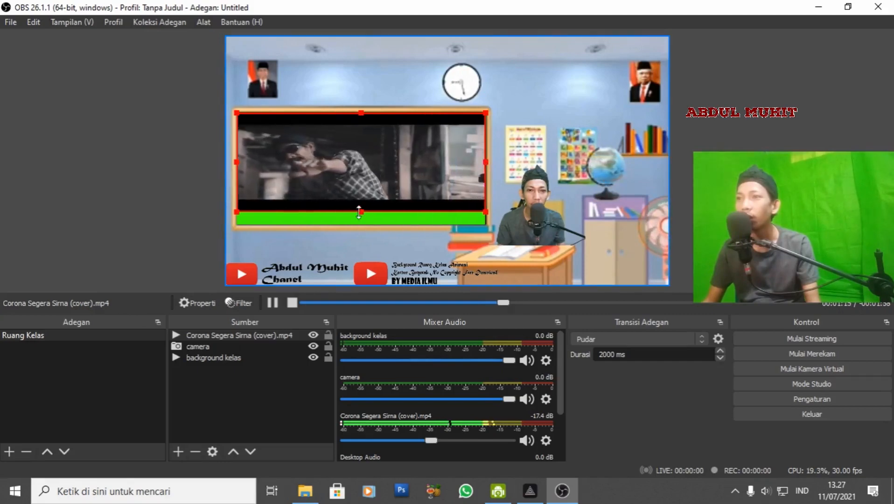
left_click_drag(360, 211, 360, 225)
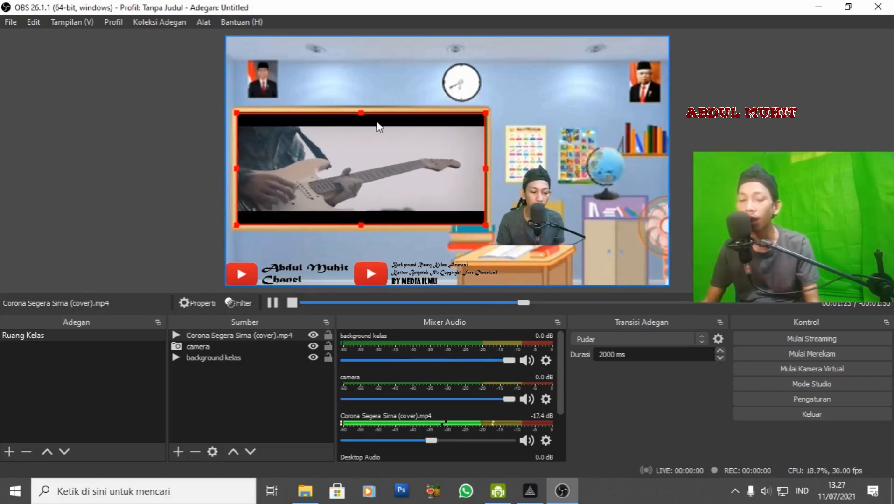
Crop the black bars off the video's upper and lower edges, trimming slightly more from the upper edge
left_click_drag(361, 113, 361, 124)
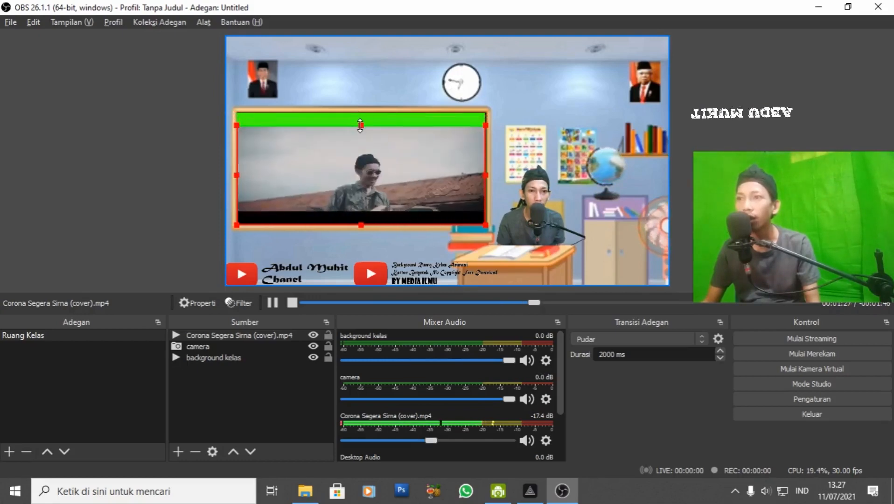
left_click_drag(361, 225, 361, 212)
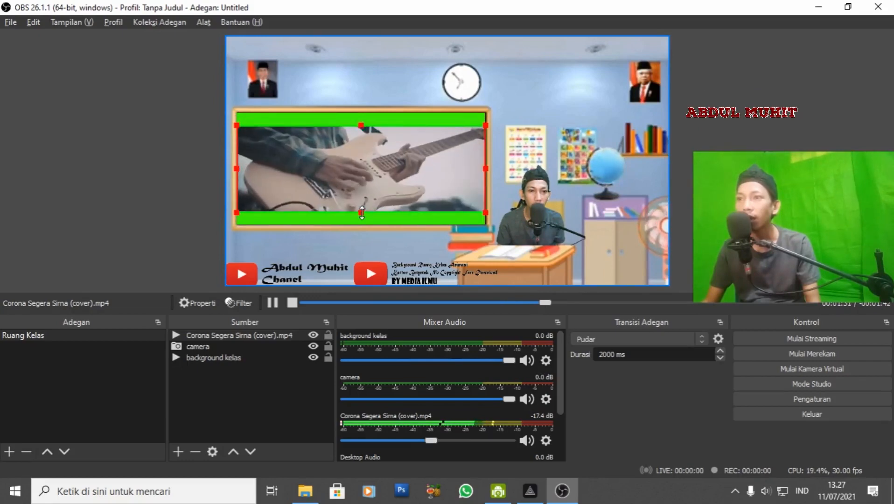
left_click(411, 92)
left_click(375, 162)
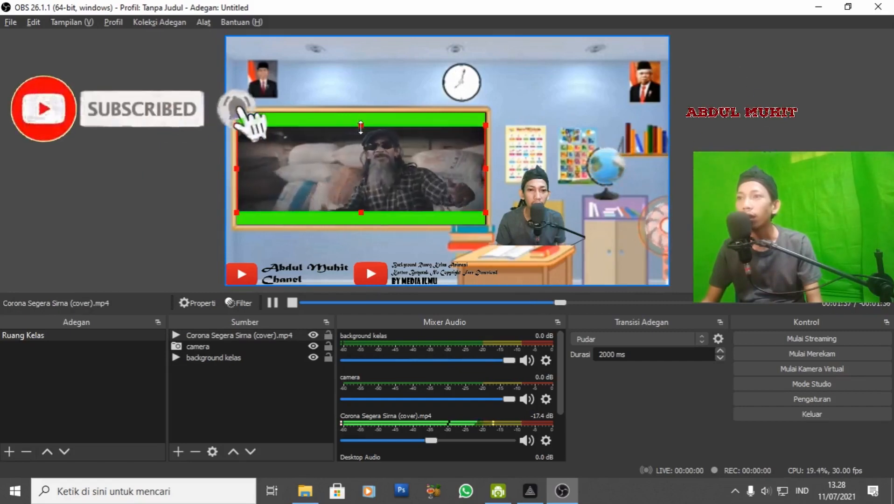
left_click_drag(360, 127, 361, 130)
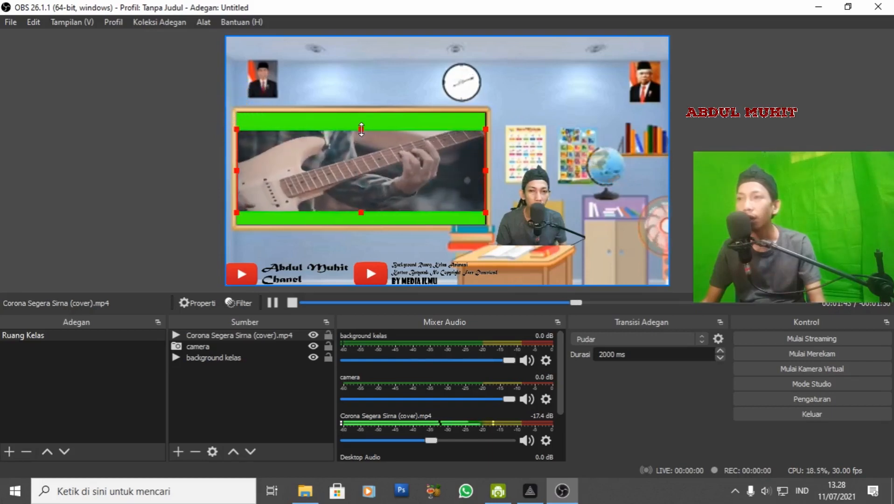
Stretch the cropped video vertically and slightly on its right side so it covers the whole green board
left_click_drag(361, 129, 362, 111)
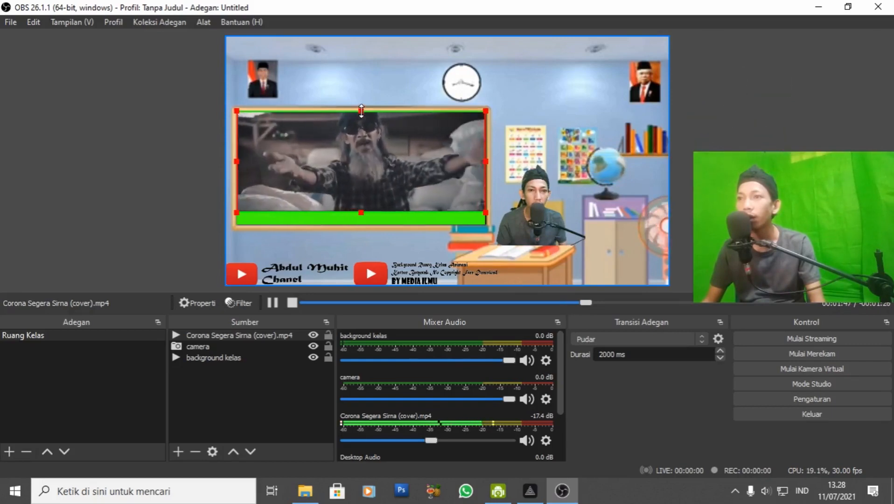
left_click_drag(360, 212, 360, 228)
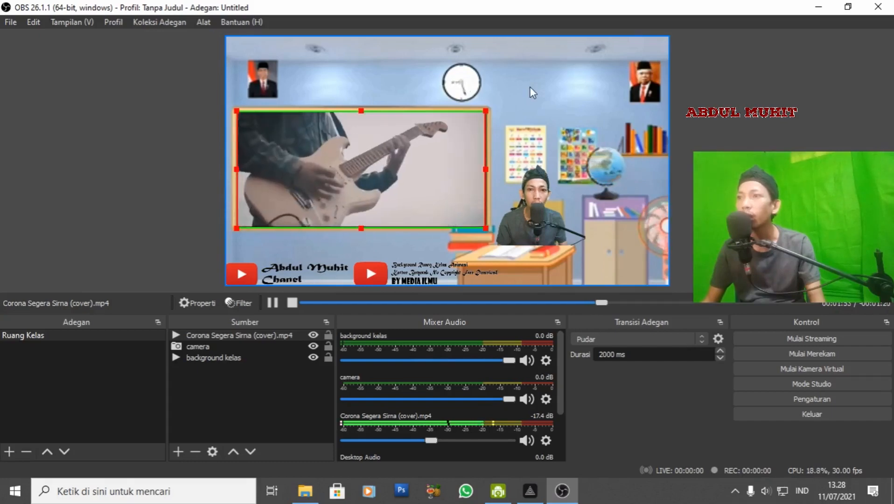
left_click(532, 93)
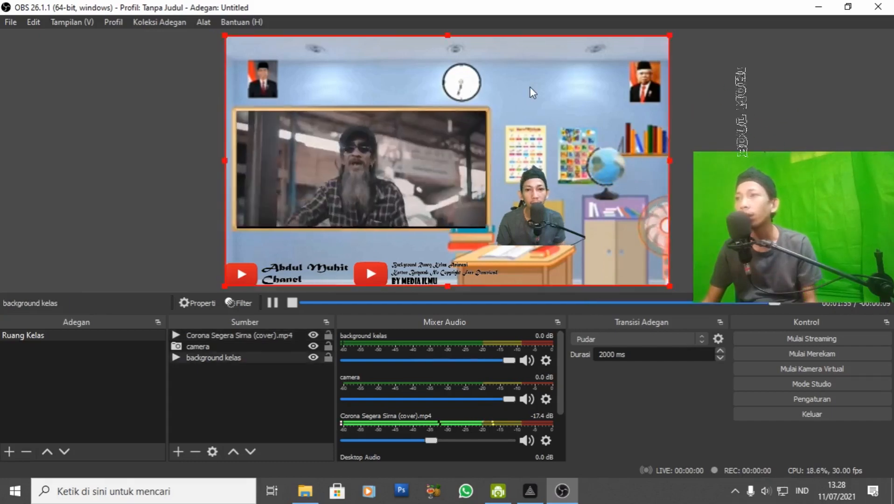
left_click(406, 158)
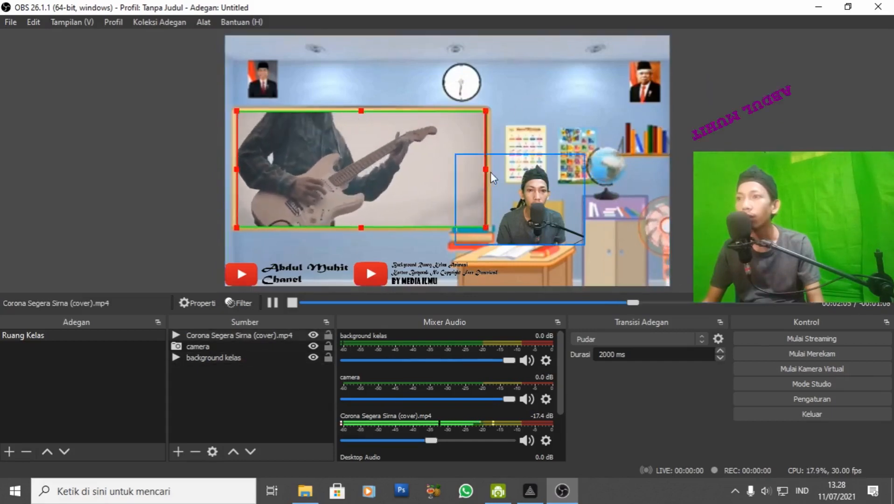
left_click(552, 83)
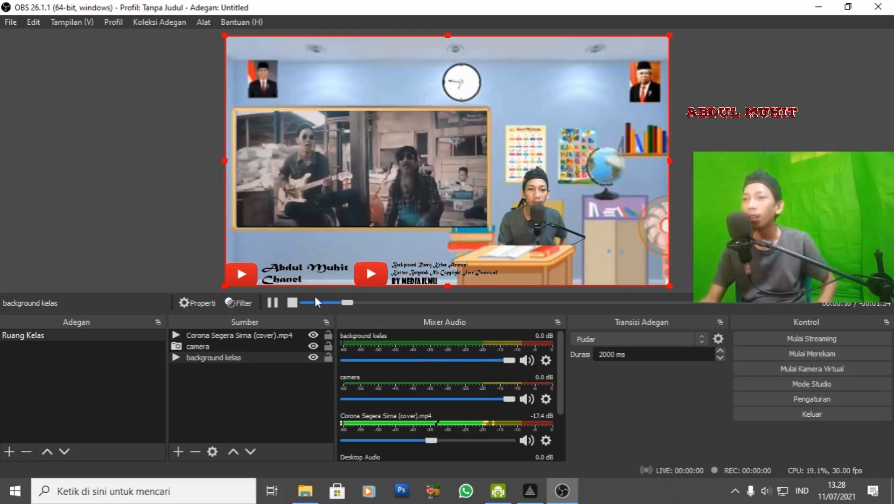
Stop the video's playback and place it below the camera in the source order
left_click(223, 337)
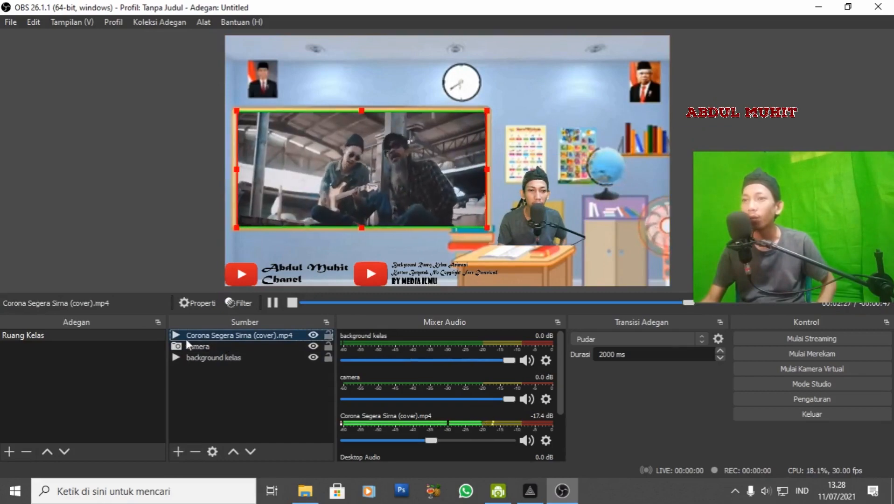
left_click(293, 304)
left_click(280, 363)
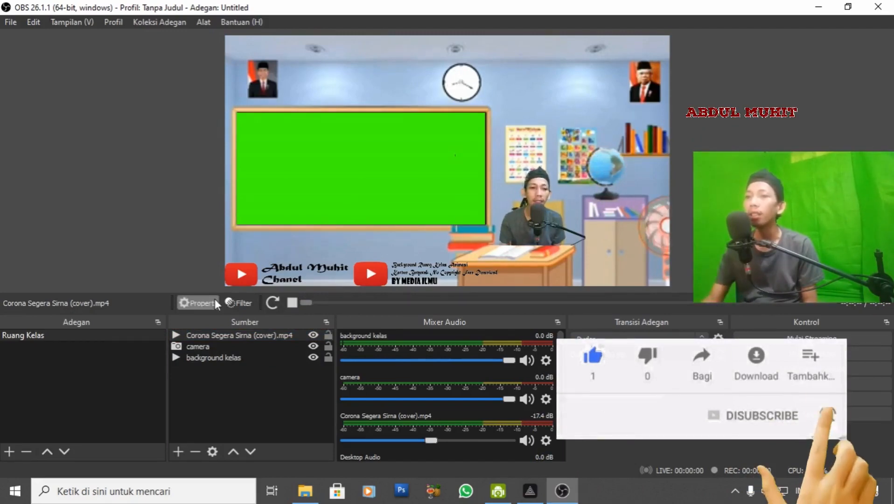
left_click(235, 347)
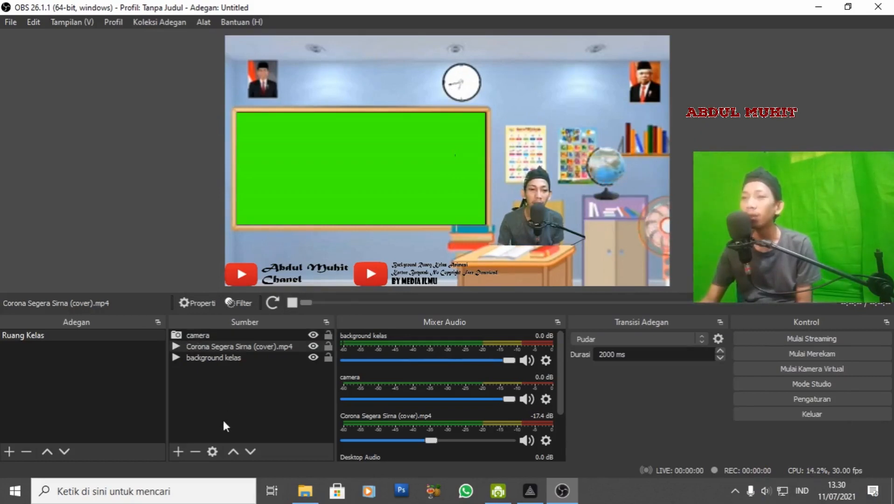
Add an audio input capture source named "suara saya" using the device Microphone (6- USB Audio CODEC)
left_click(179, 451)
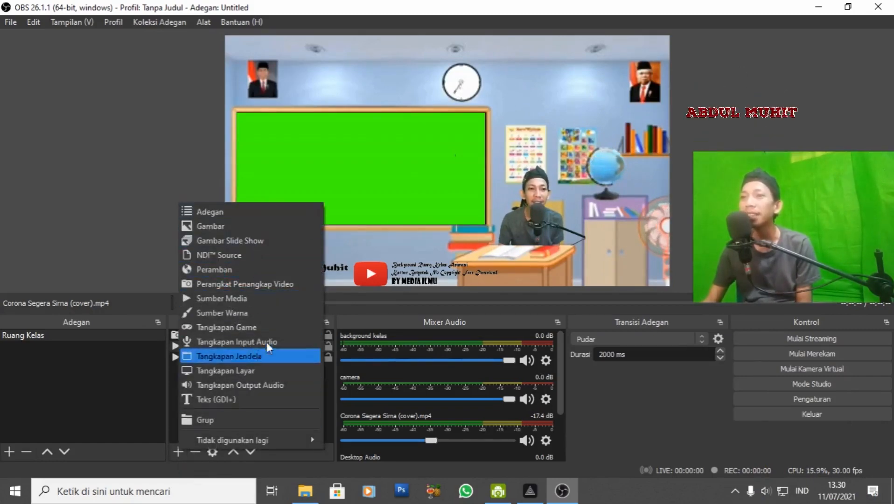
left_click(279, 341)
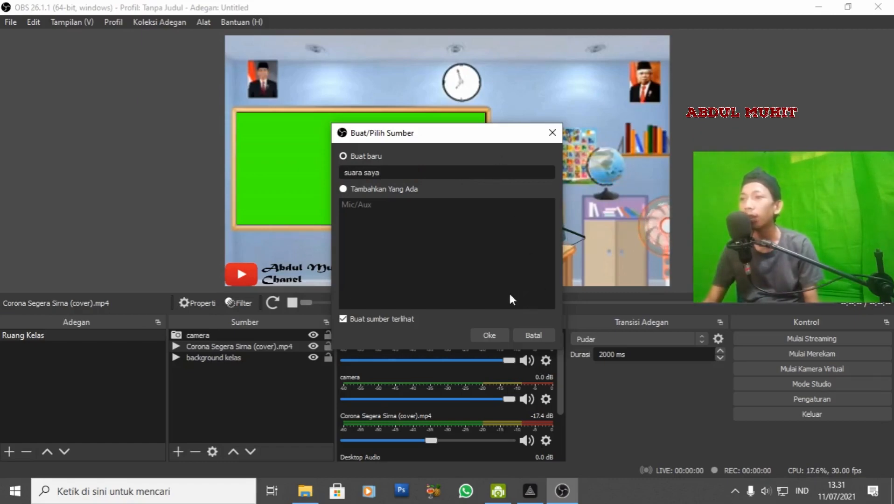
left_click(489, 335)
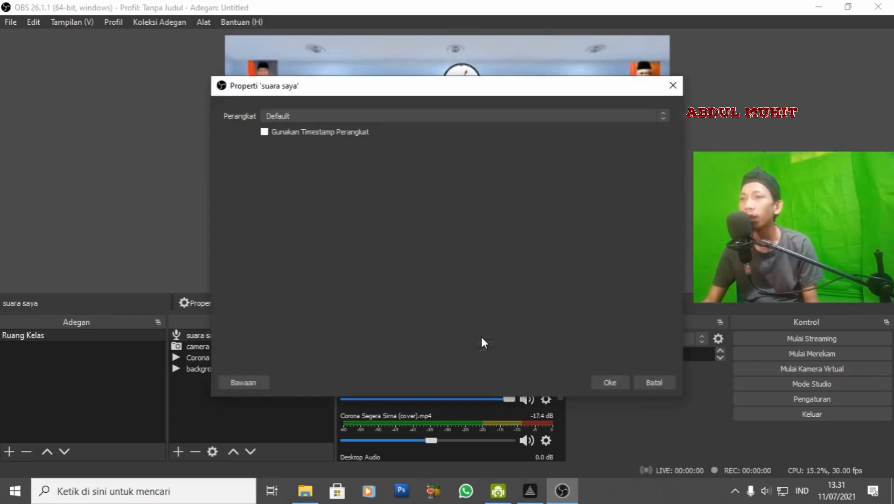
left_click(408, 116)
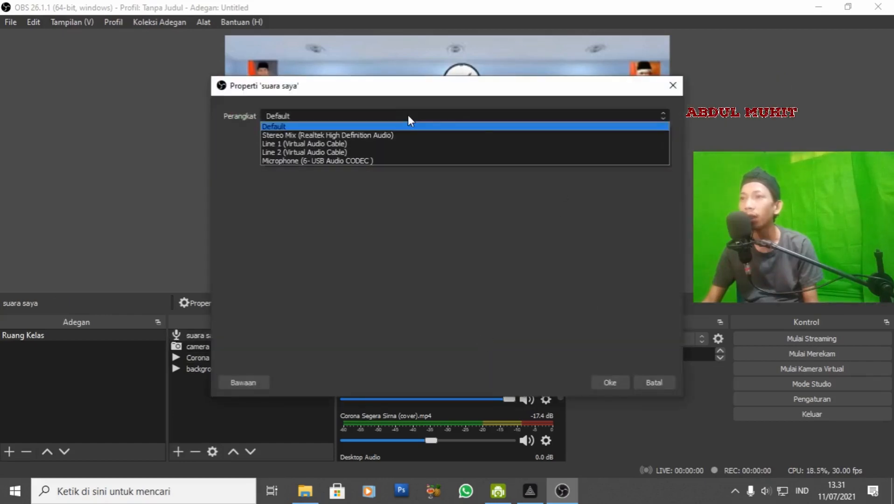
left_click(406, 161)
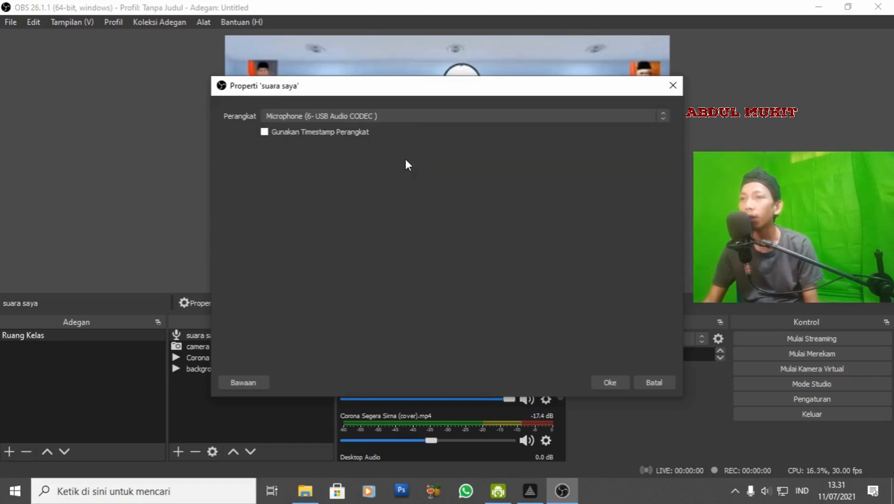
left_click(610, 381)
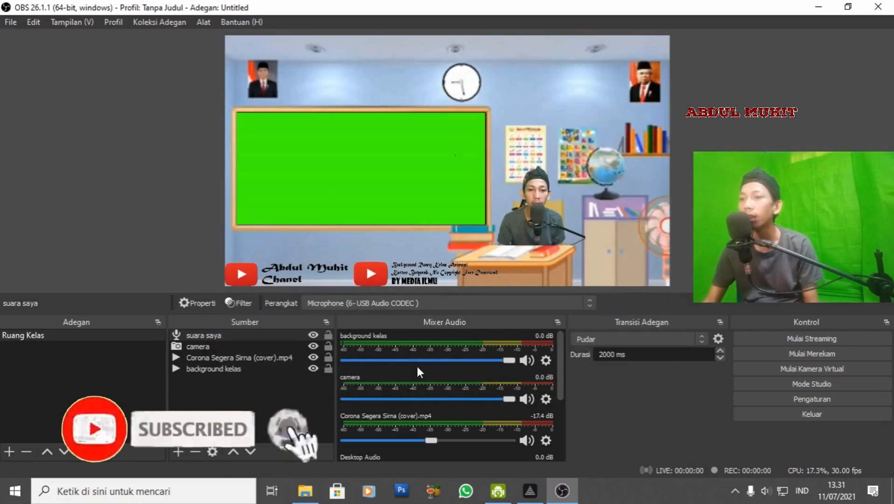
Set the mixer volume of Corona Segera Sirna (cover).mp4 to -19.7 dB and of suara saya to -1.0 dB
scroll(417, 366, "down", 2)
scroll(418, 365, "up", 1)
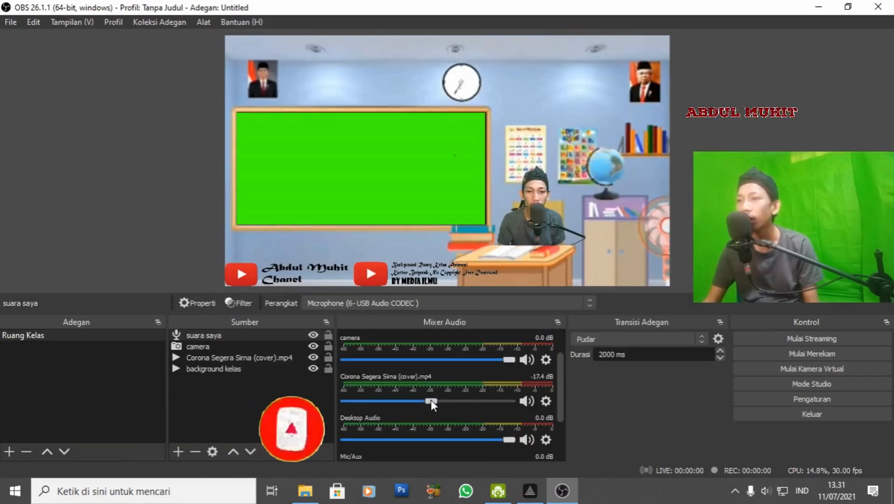
left_click_drag(431, 400, 427, 401)
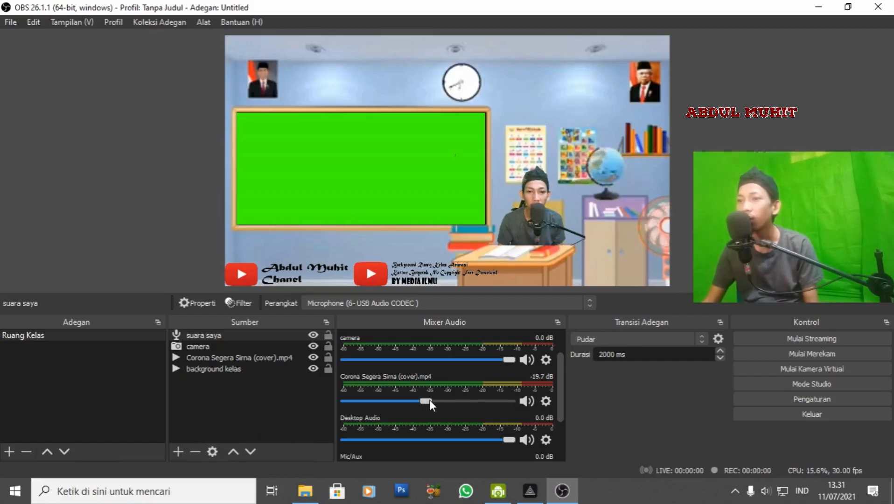
scroll(544, 411, "down", 2)
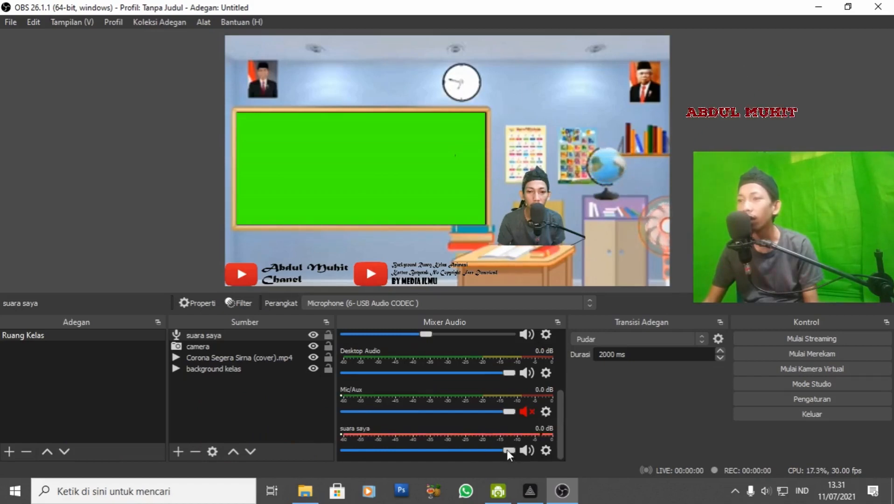
left_click_drag(507, 450, 499, 450)
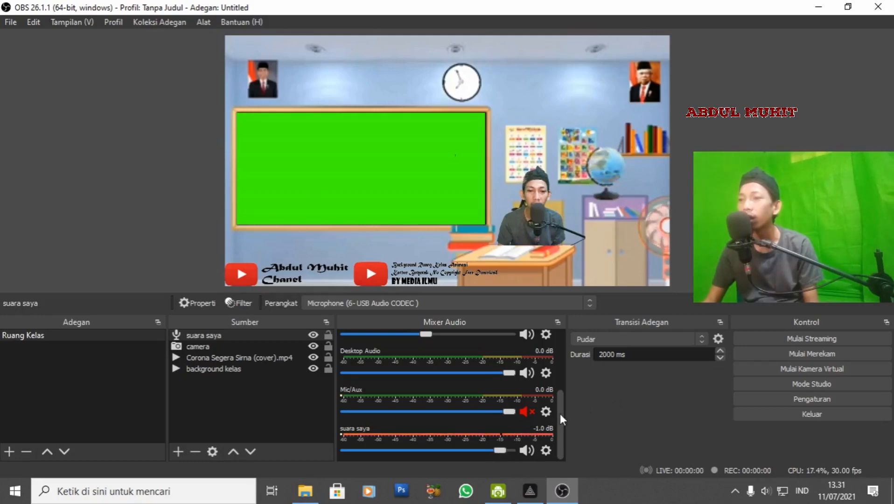
left_click_drag(560, 413, 560, 345)
Play Corona Segera Sirna (cover).mp4 on the board during the recording, and stop both the video and the recording
left_click(231, 409)
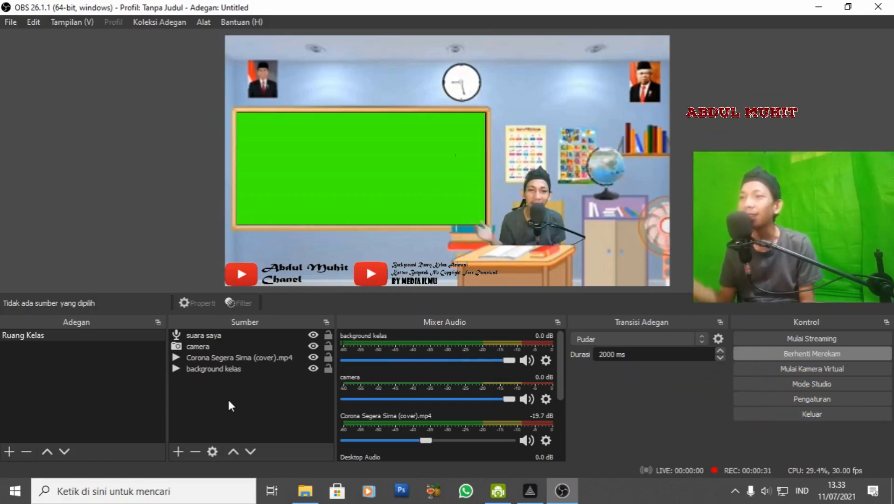
left_click(231, 359)
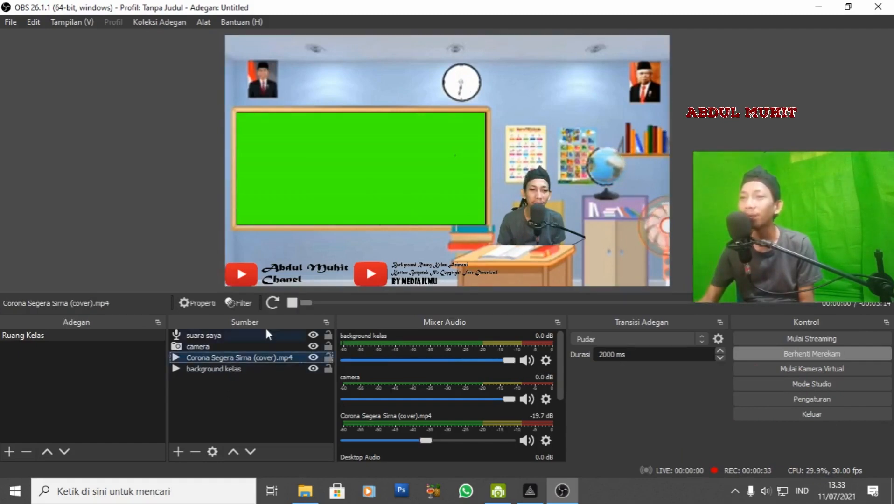
left_click(273, 306)
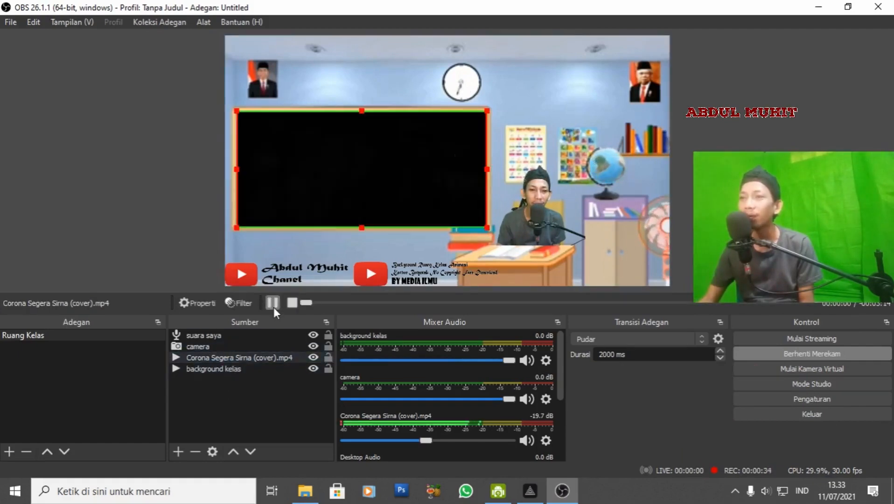
left_click(259, 425)
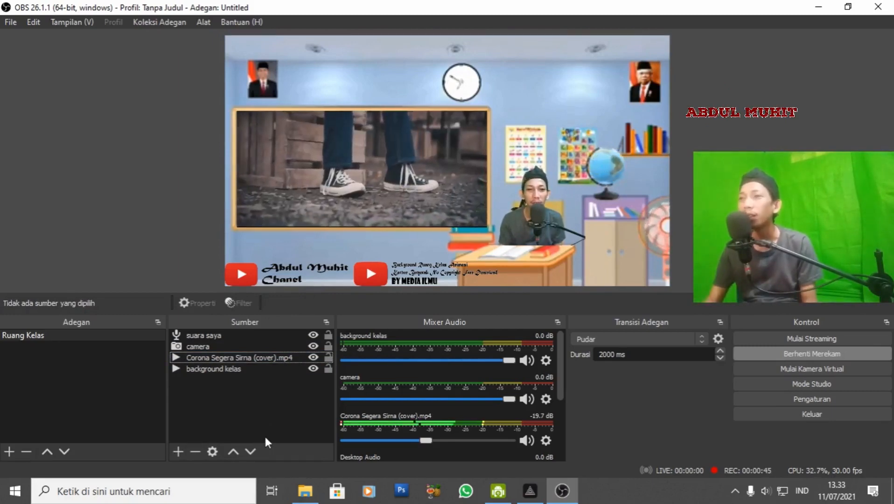
left_click(274, 356)
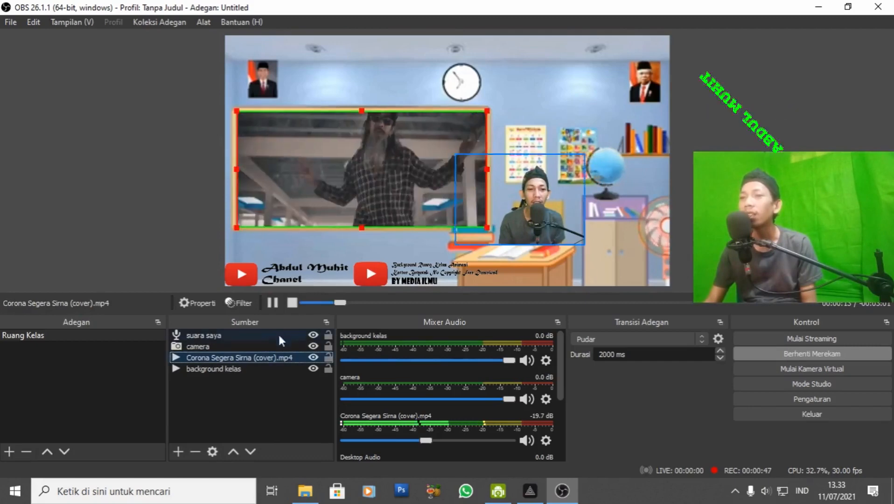
left_click(290, 305)
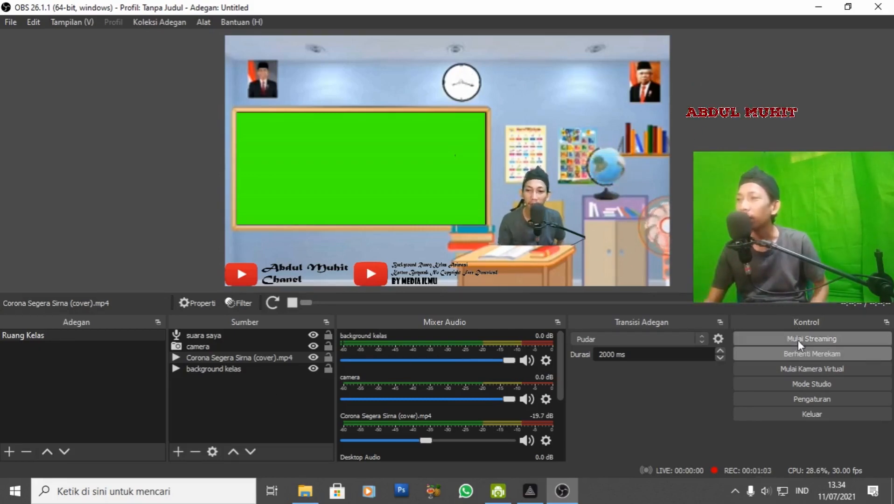
left_click(798, 353)
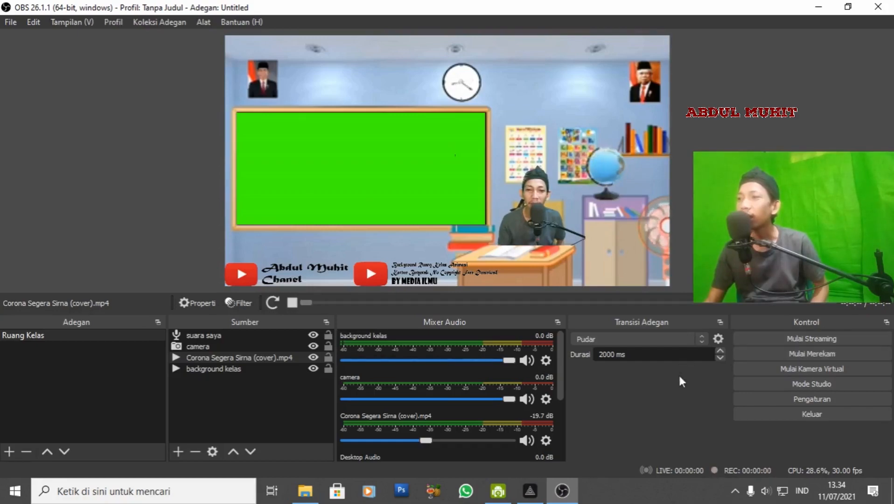
Switch to File Explorer, play the recording replay pic (6).mp4 from the Video\obs folder to check it, and close the player
left_click(305, 491)
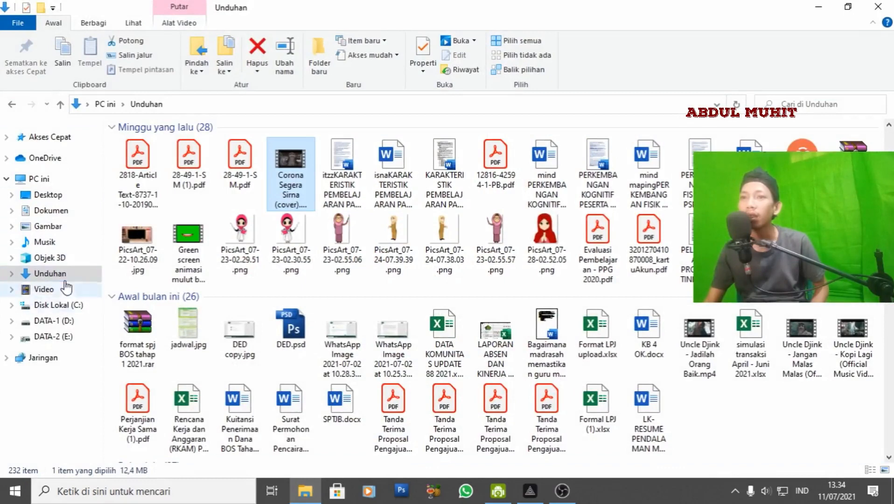
left_click(67, 292)
double_click(297, 168)
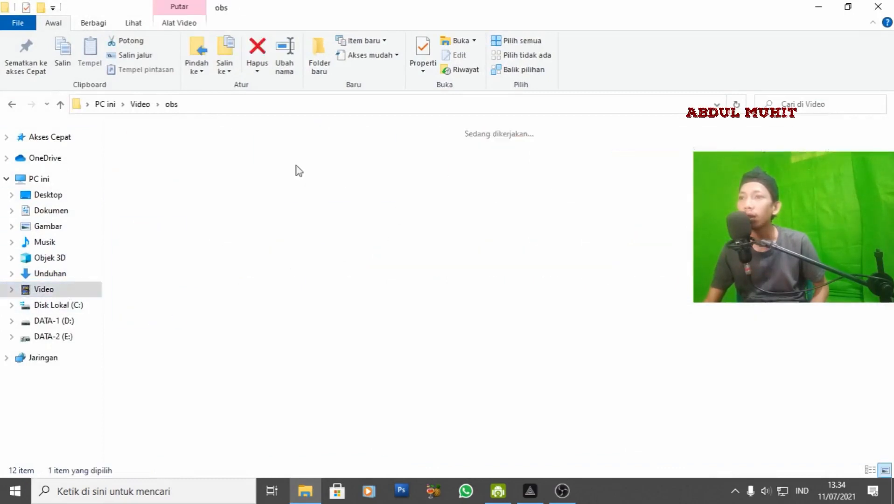
double_click(221, 176)
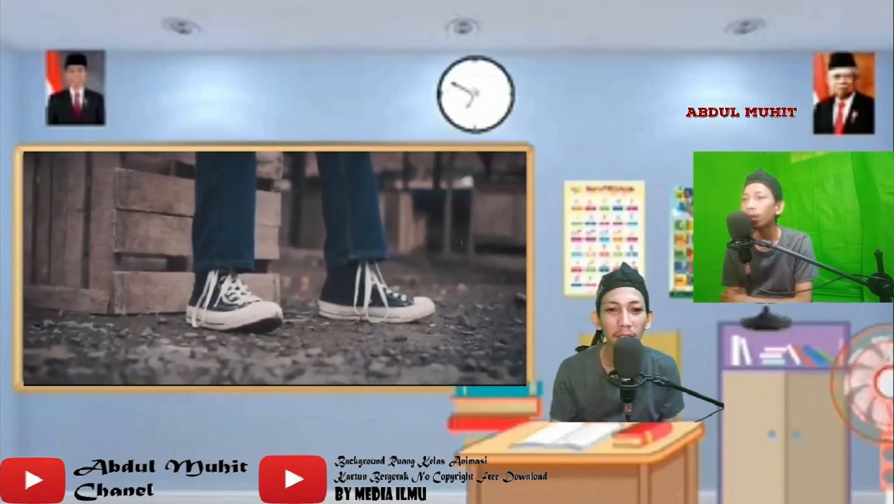
mouse_move(807, 304)
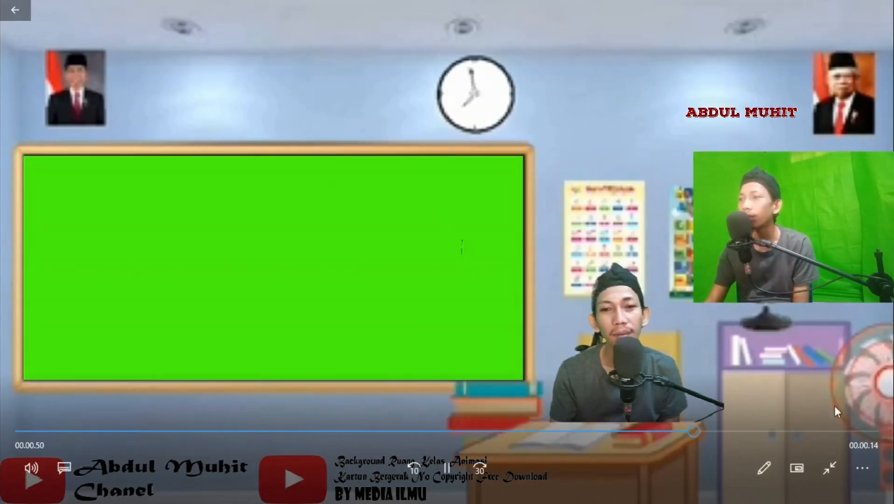
left_click(830, 467)
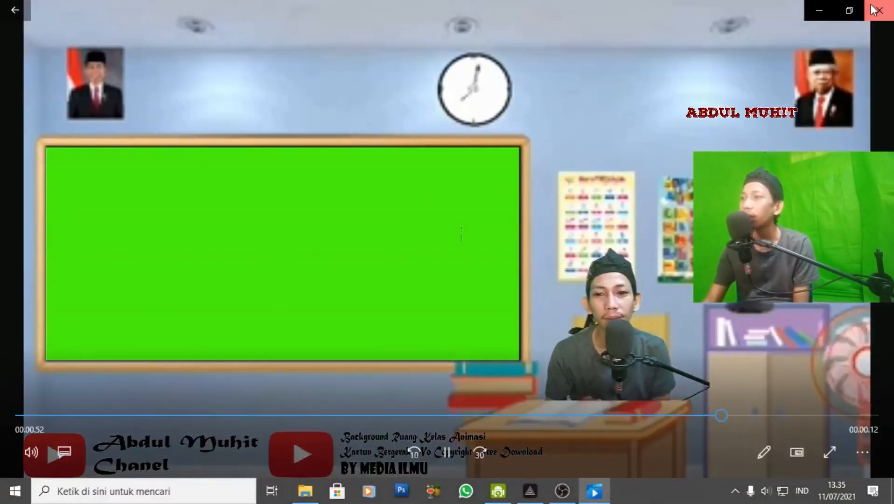
left_click(878, 11)
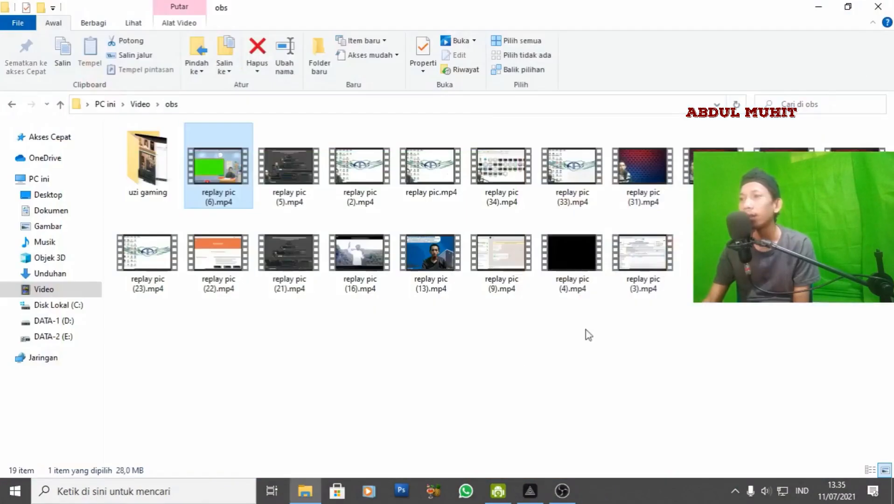
Switch back to OBS Studio and briefly play Corona Segera Sirna (cover).mp4 on the board as a test
left_click(560, 495)
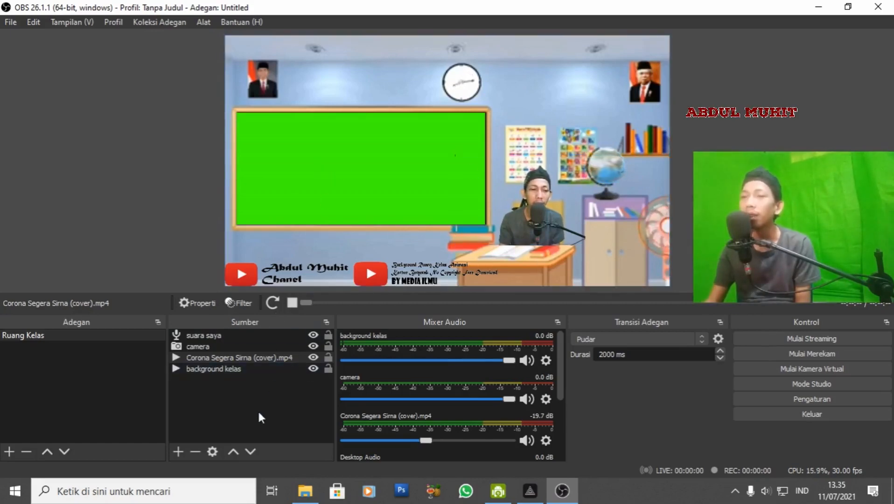
double_click(257, 357)
left_click(653, 377)
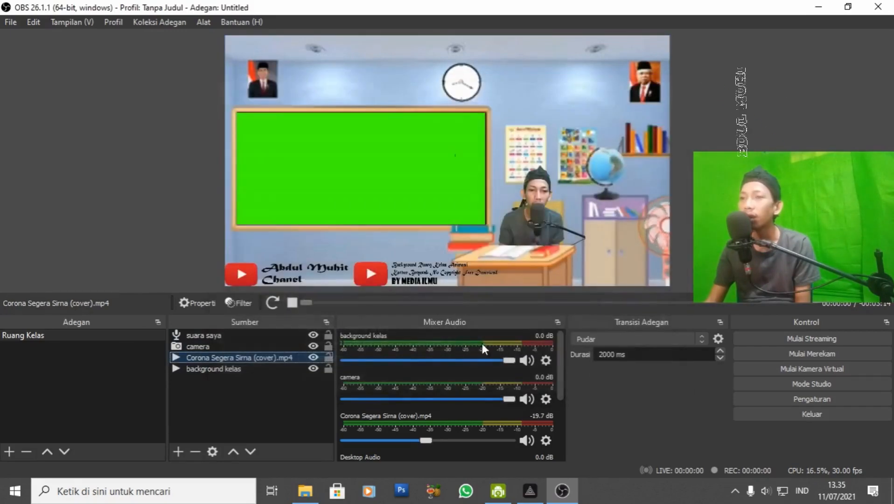
left_click(273, 304)
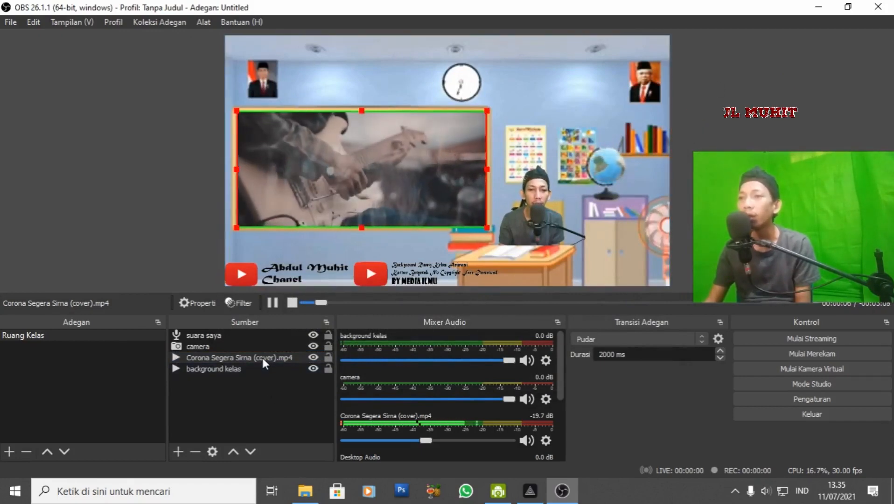
left_click(270, 378)
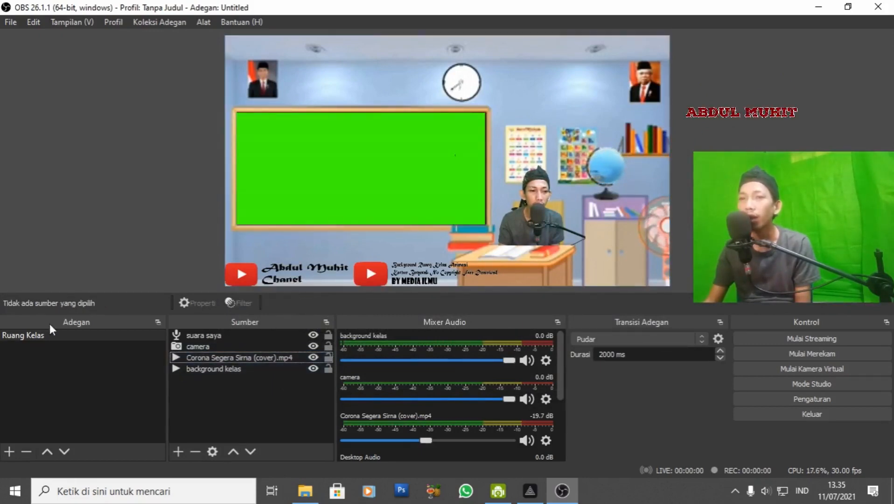
Add a new scene named "guru"
left_click(9, 452)
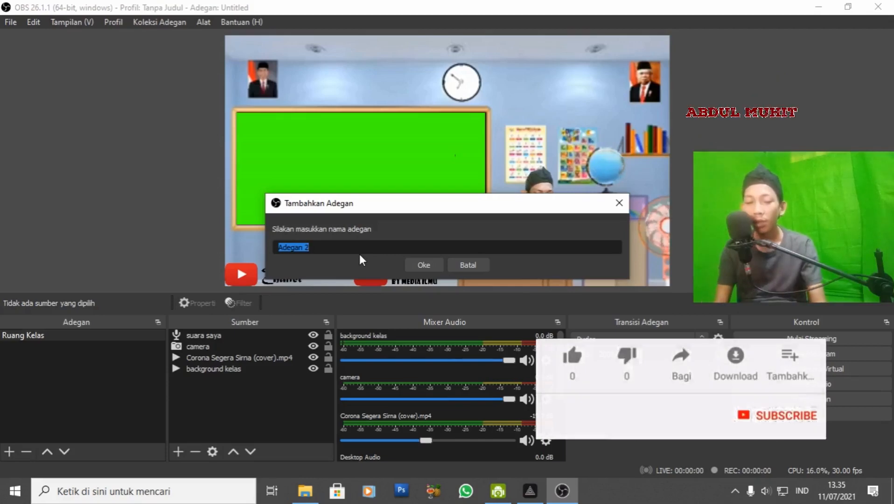
type("guru")
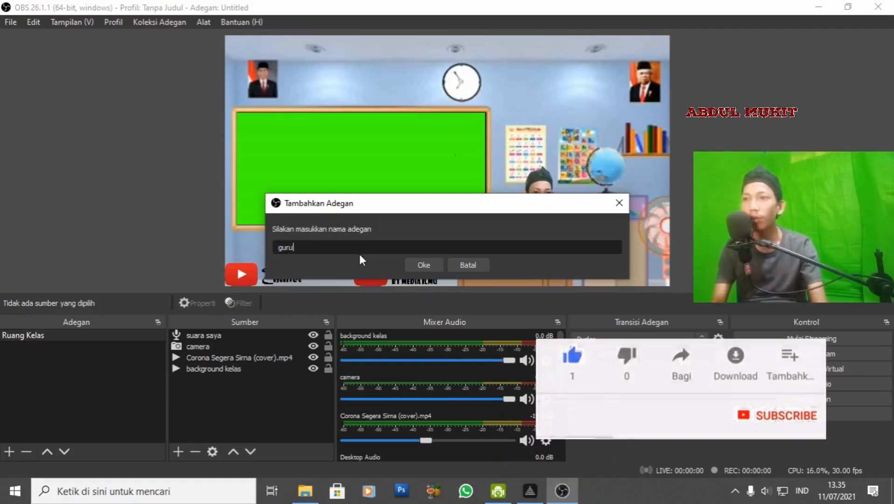
left_click(421, 267)
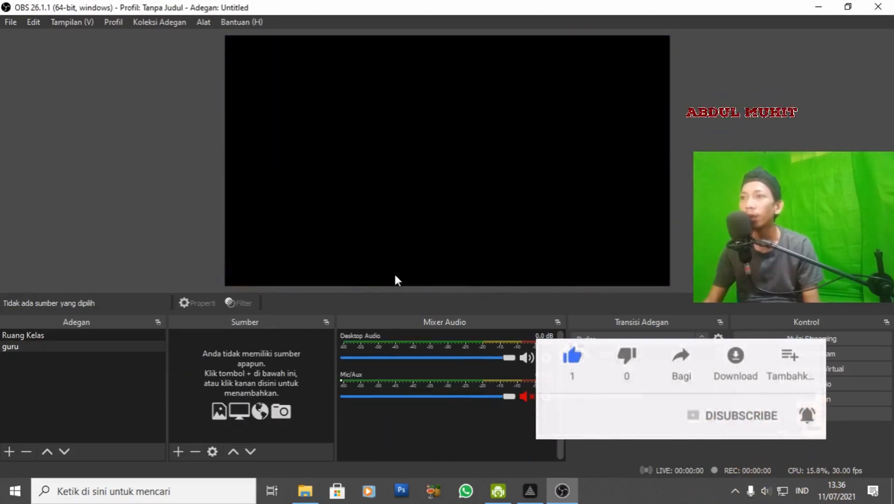
Add a new scene named "media pembelajaran"
left_click(10, 451)
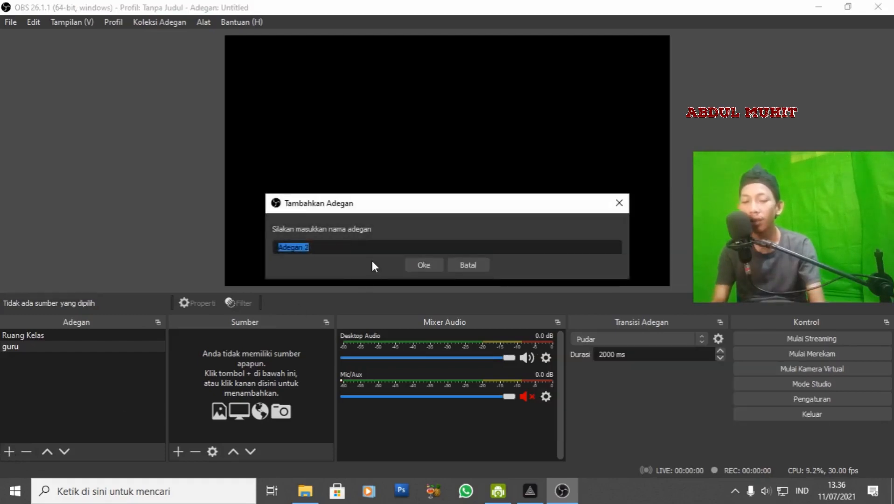
type("ke")
key("BackSpace")
key("BackSpace")
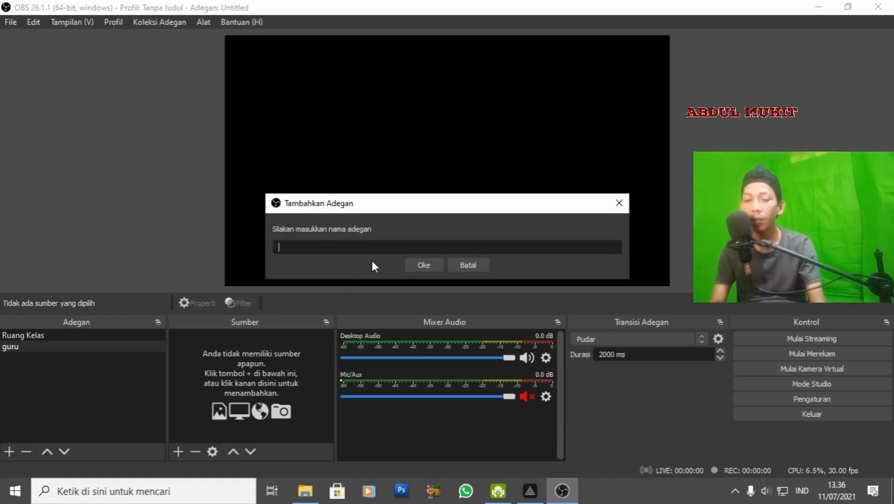
type("vi")
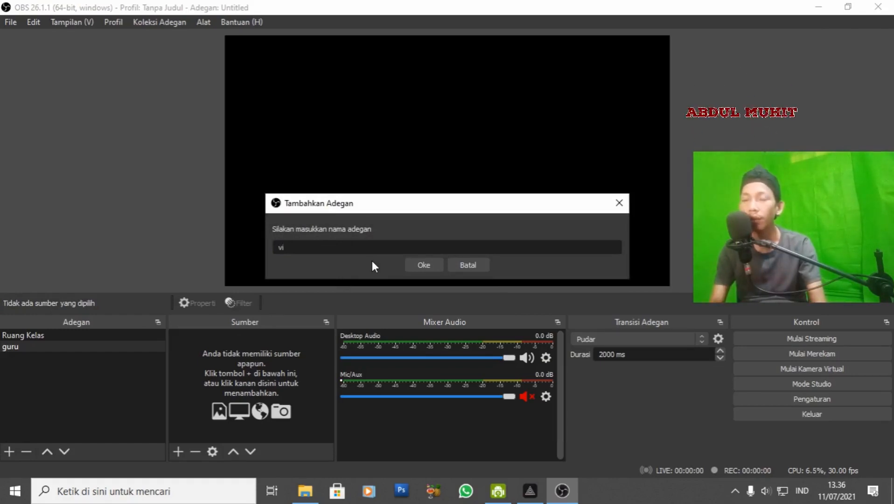
key("BackSpace")
key("BackSpace")
type("med")
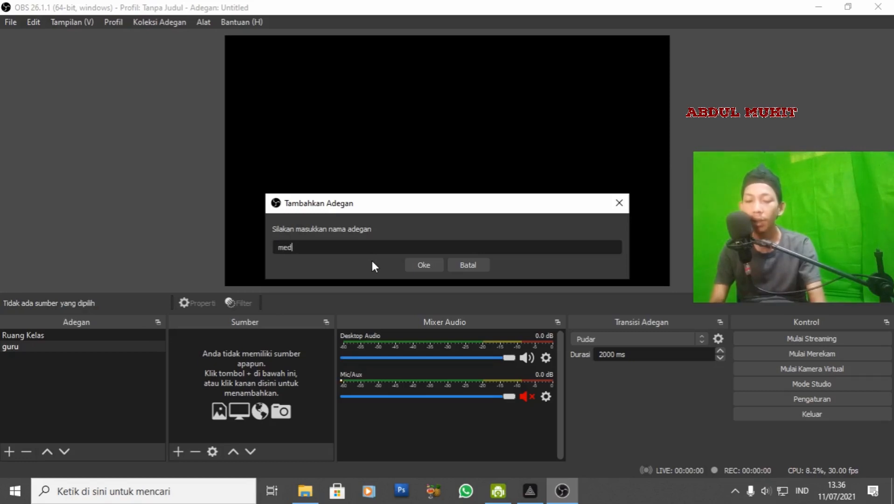
type("ia pembe")
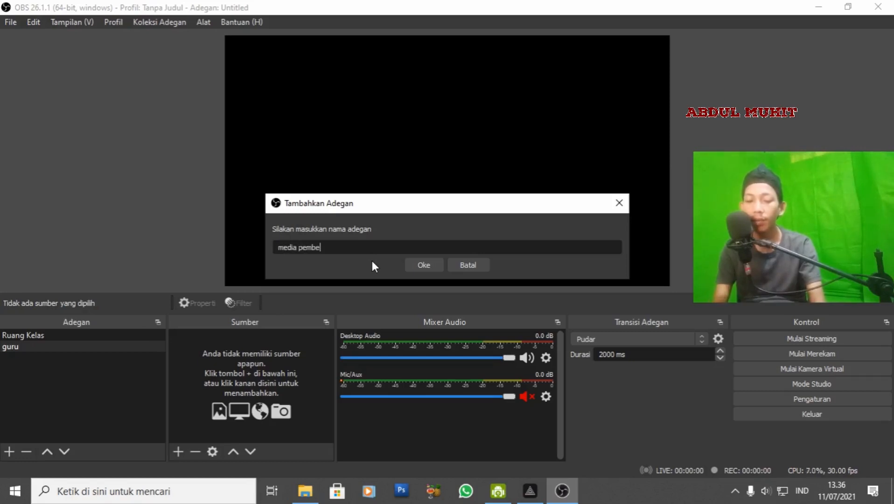
type("lajaran")
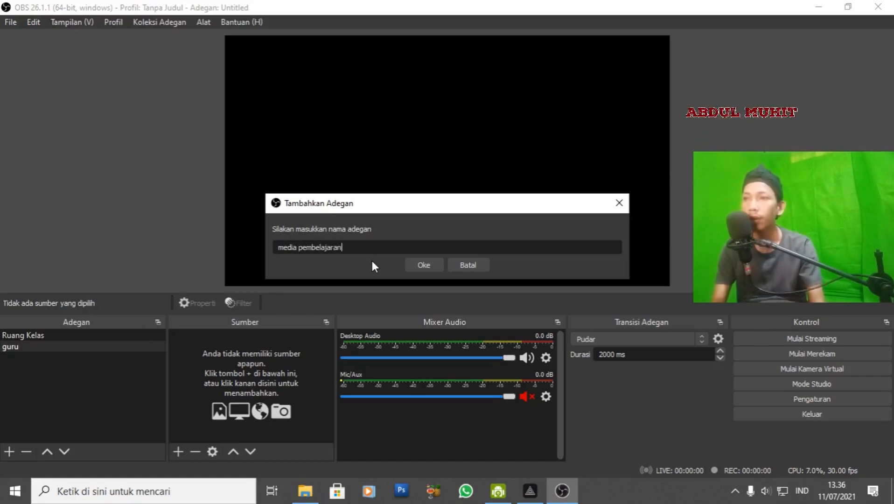
key("Return")
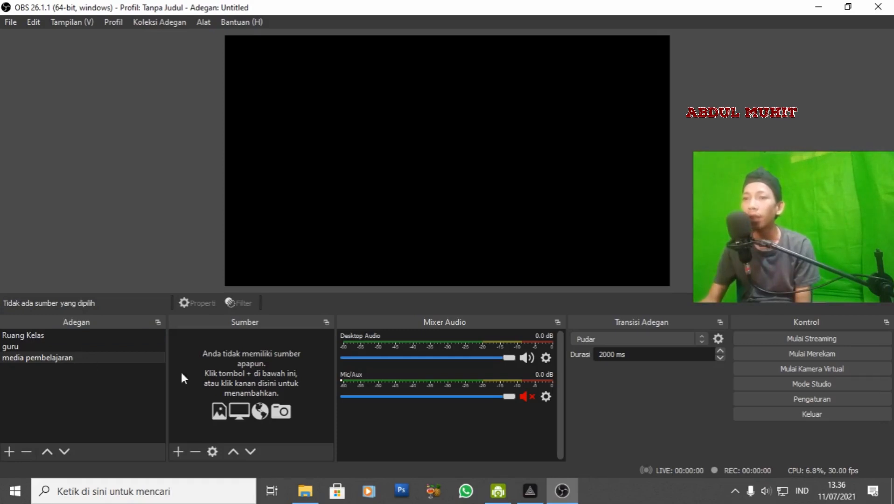
Switch to File Explorer and bring Corona Segera Sirna (cover).mp4 from the Unduhan folder into the media pembelajaran scene as a source
left_click(304, 491)
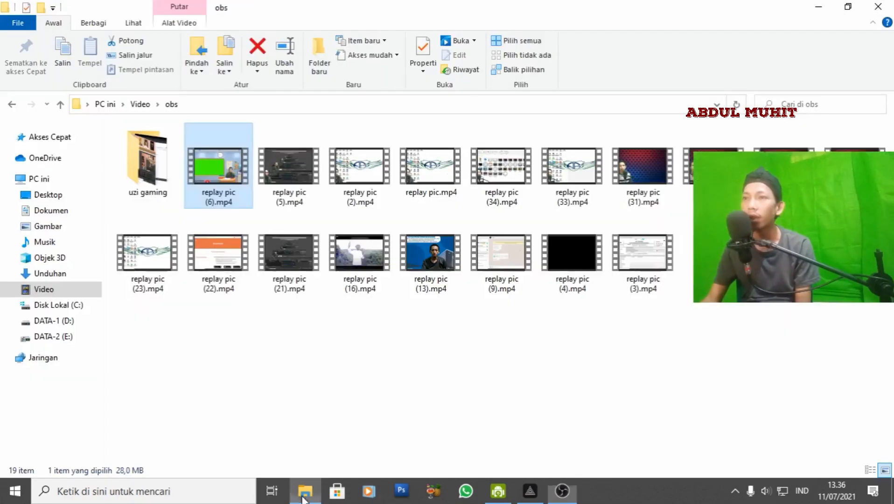
left_click(47, 288)
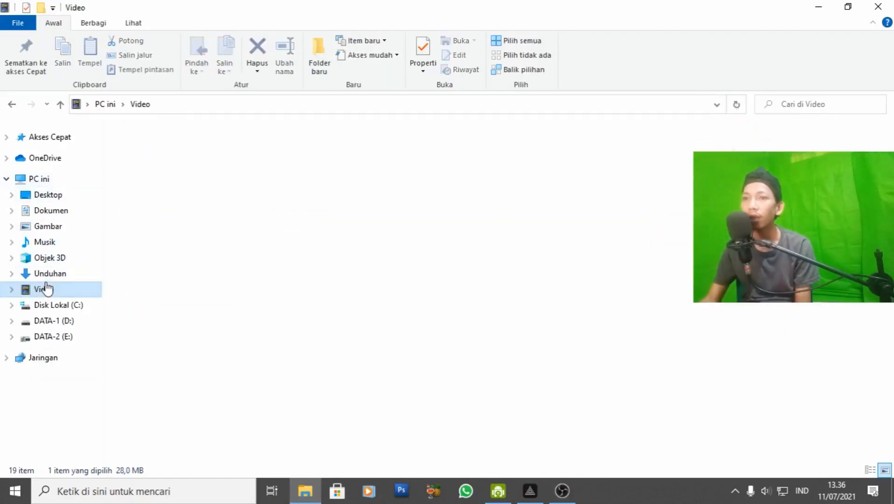
left_click(47, 274)
scroll(483, 278, "down", 5)
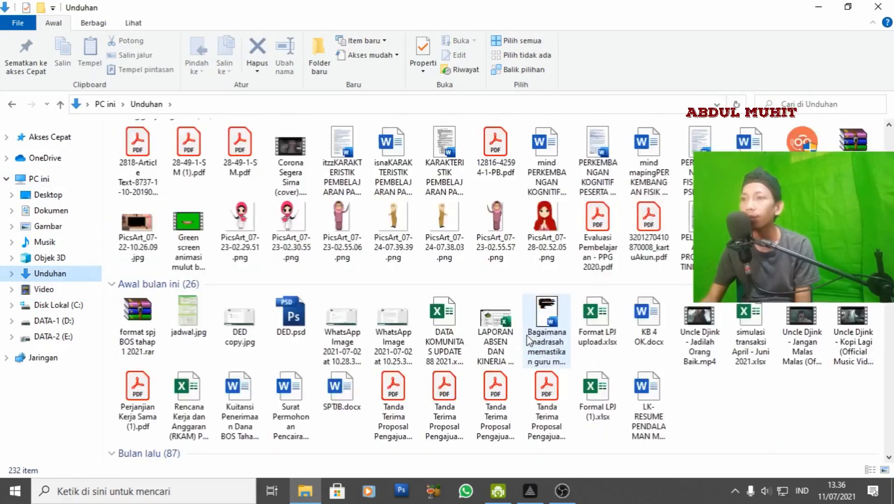
scroll(483, 278, "up", 3)
left_click(303, 163)
left_click_drag(302, 163, 234, 381)
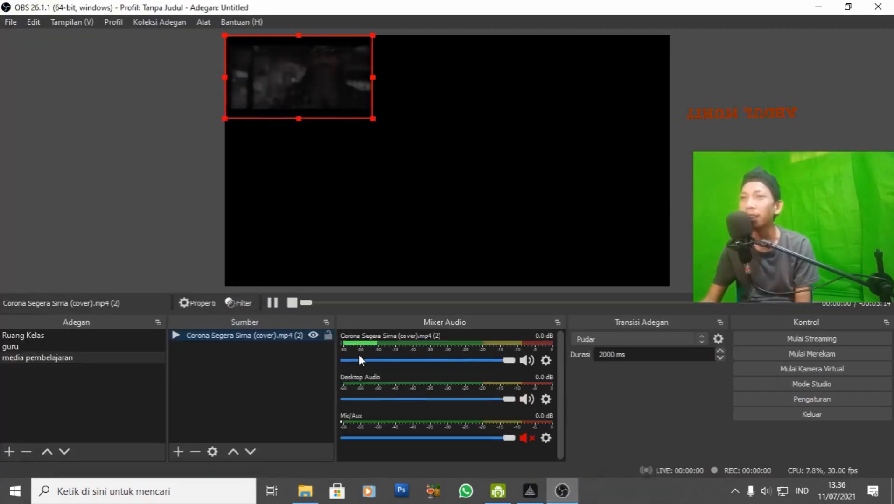
Stop the new video source's playback and lower its mixer volume to -15.8 dB
left_click(293, 303)
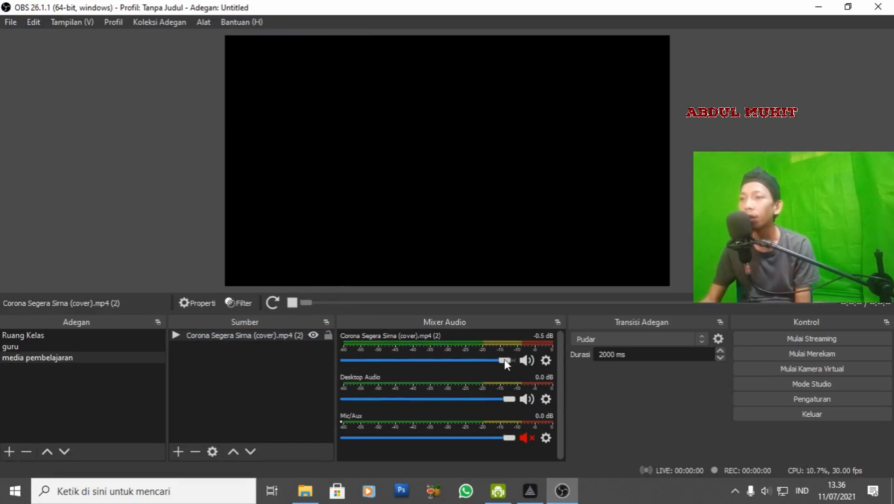
left_click_drag(505, 359, 445, 363)
left_click(251, 364)
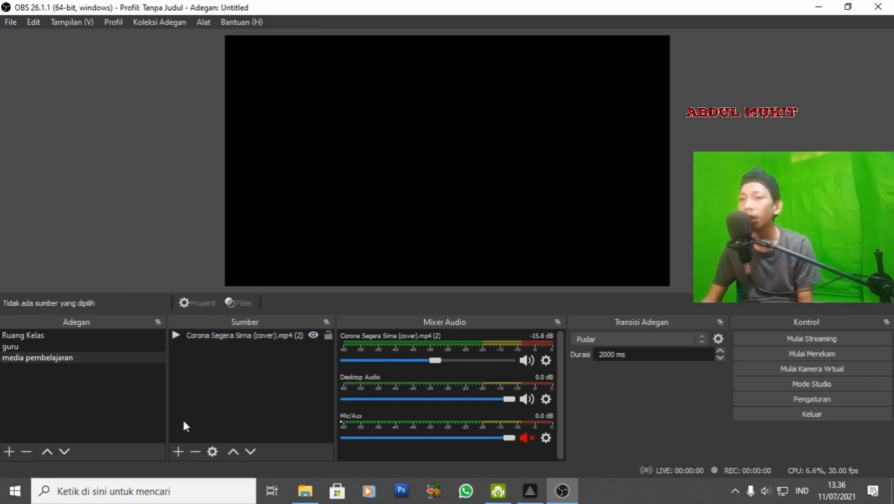
Add an audio input capture source named "saya 2" that uses the device Microphone (6- USB Audio CODEC)
left_click(177, 450)
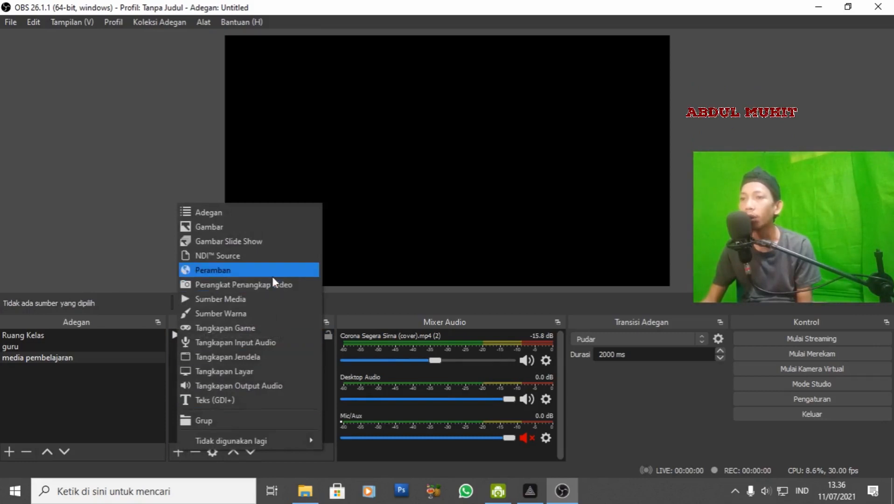
left_click(273, 342)
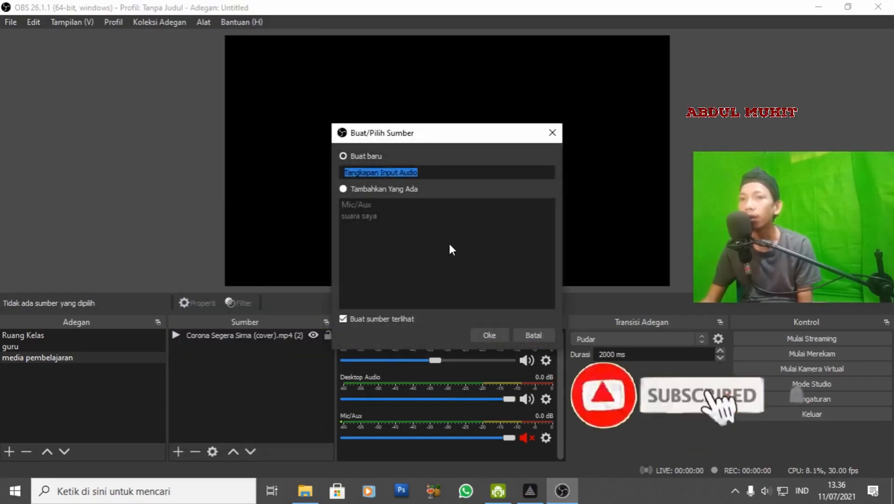
type("s")
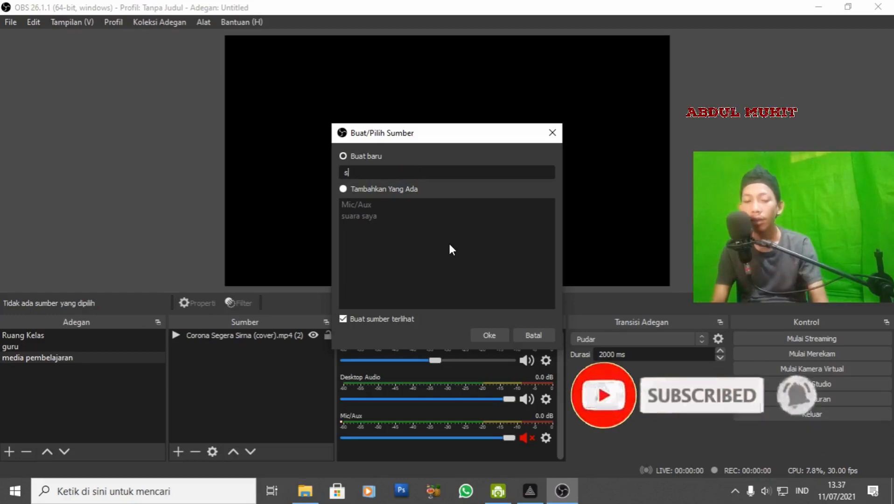
type("aya 2")
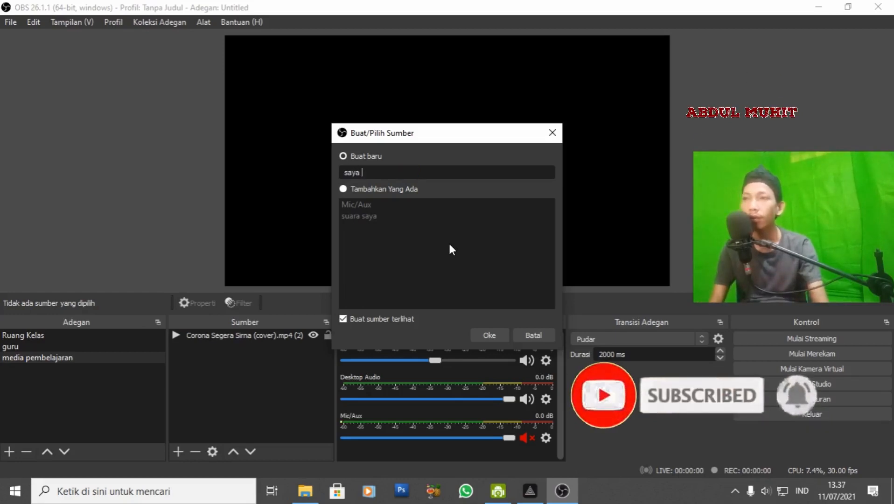
left_click(481, 332)
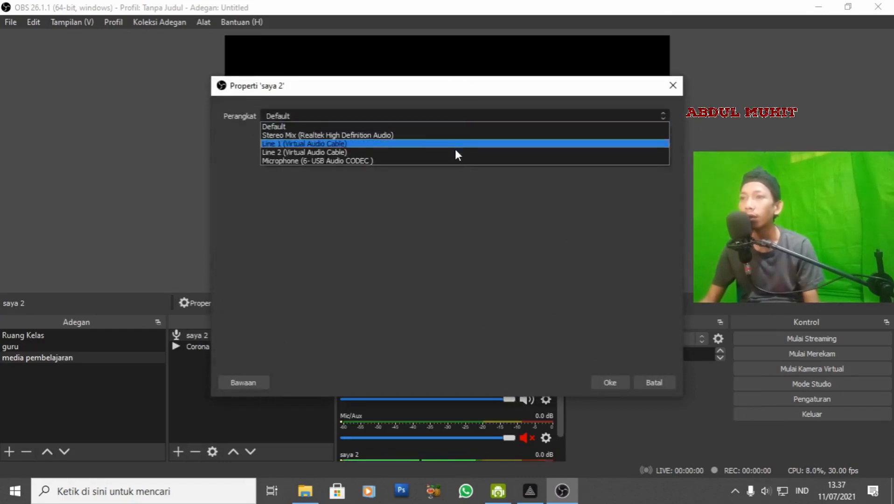
left_click(455, 159)
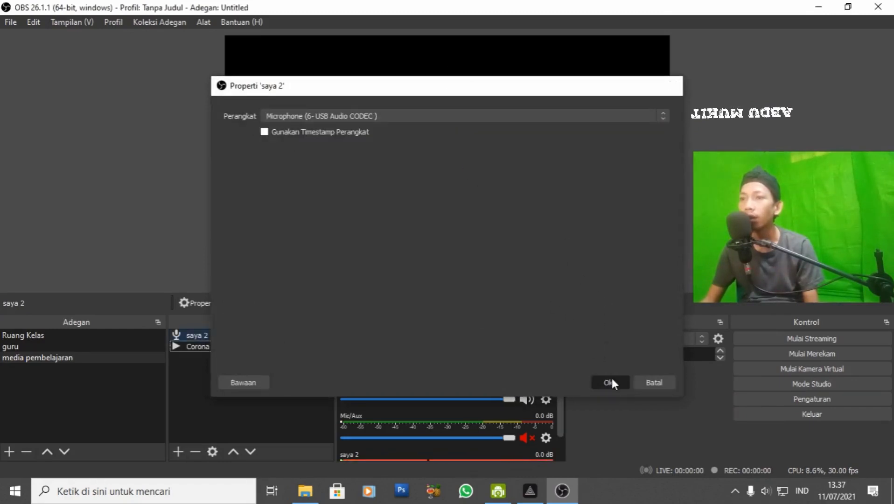
left_click(611, 379)
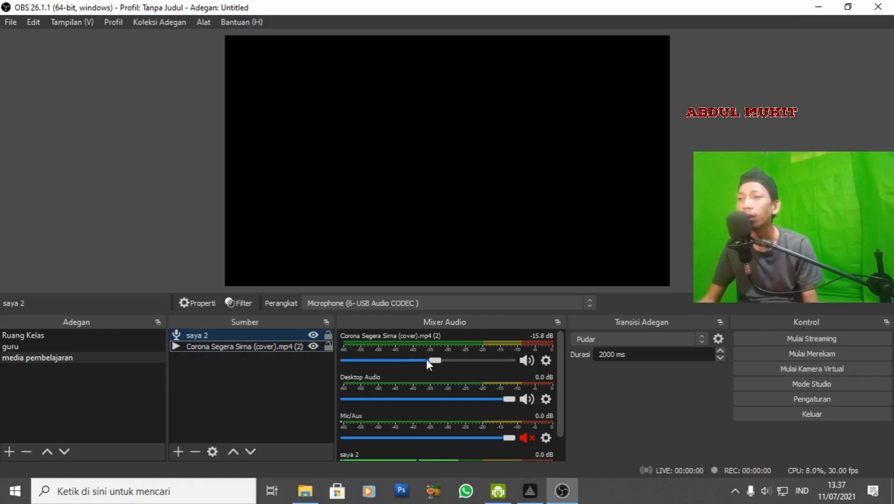
Restart the Corona Segera Sirna (cover).mp4 video and enlarge it to fill the whole canvas
double_click(259, 347)
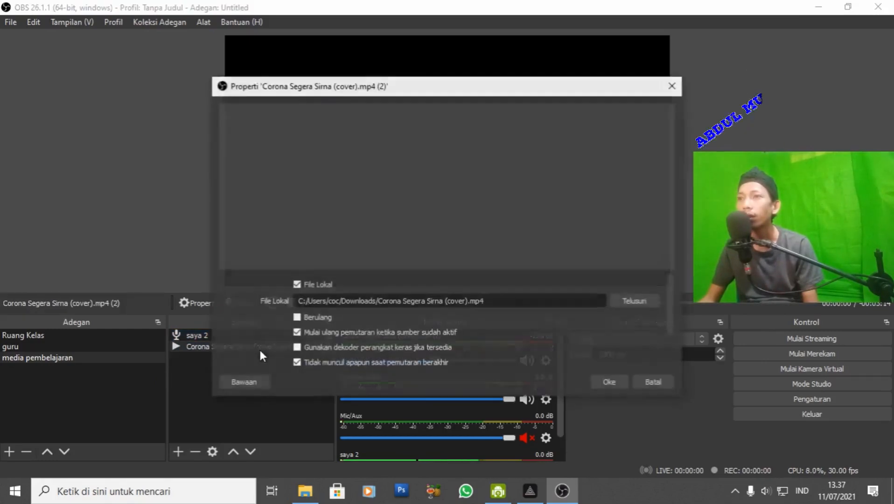
left_click(668, 383)
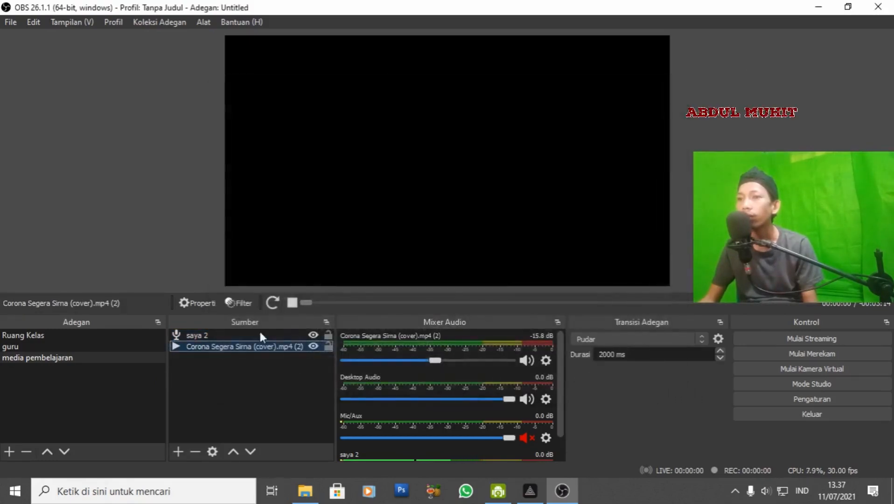
left_click(267, 308)
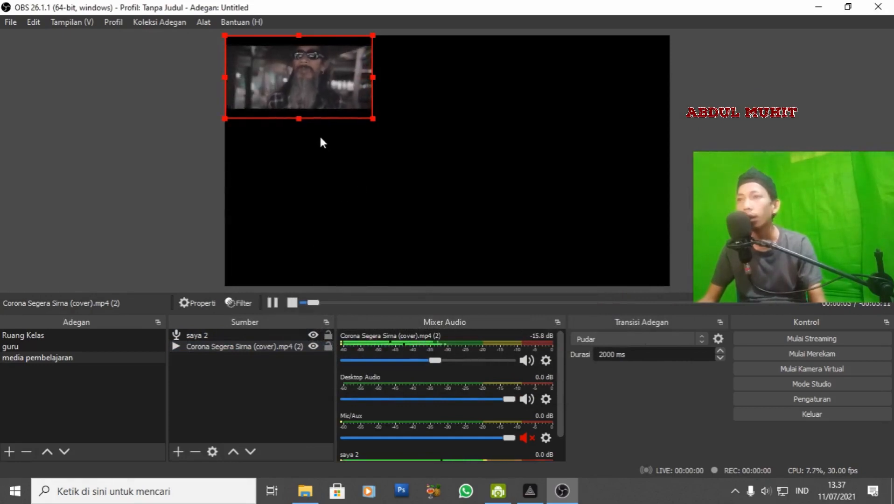
left_click_drag(373, 119, 651, 288)
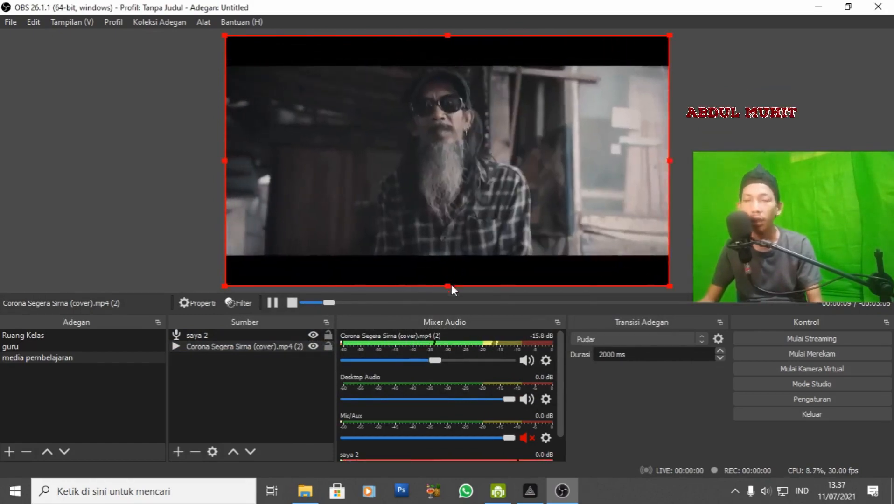
Crop the black bars off the video's upper and lower edges and stretch the picture to fill the canvas height
left_click_drag(448, 285, 451, 255)
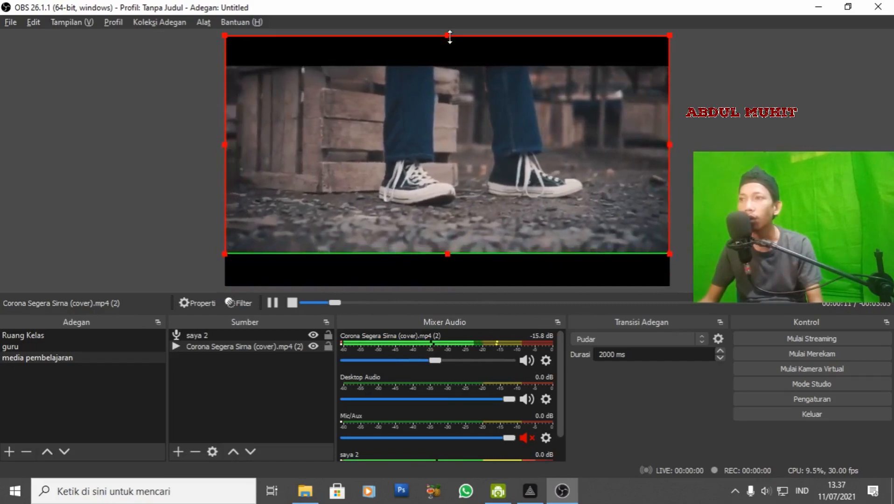
left_click_drag(446, 33, 447, 69)
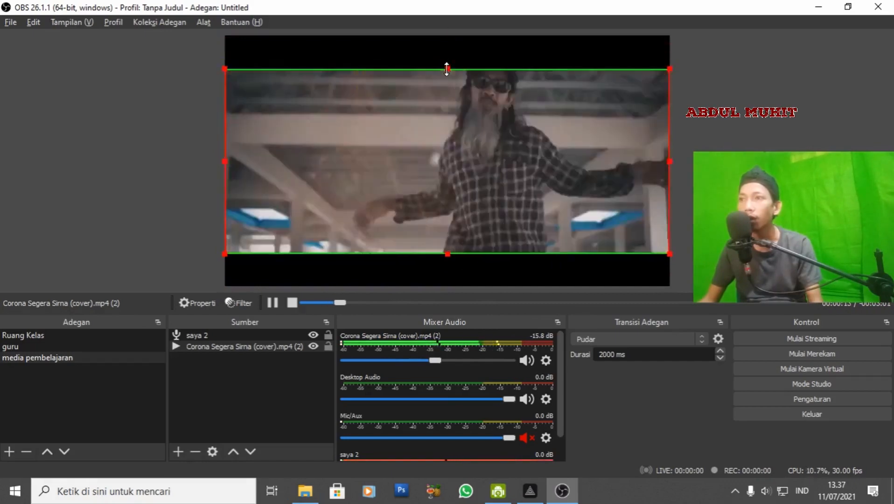
left_click(727, 120)
left_click(502, 152)
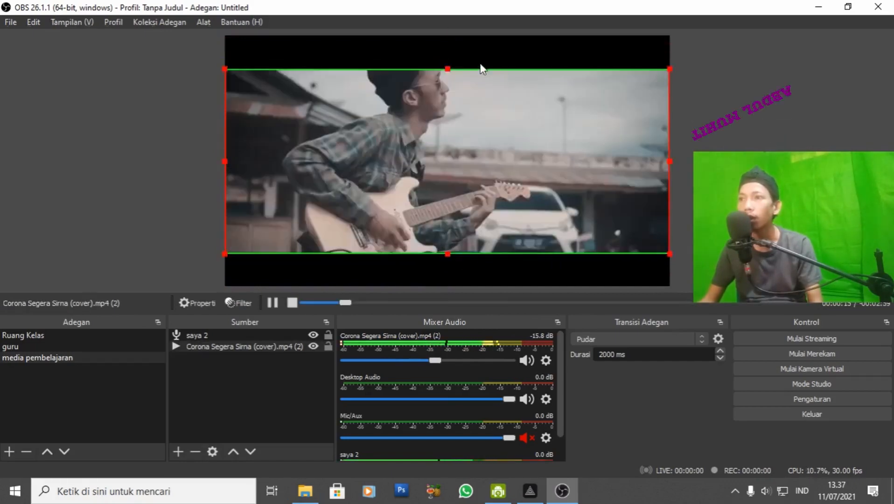
left_click_drag(448, 69, 448, 36)
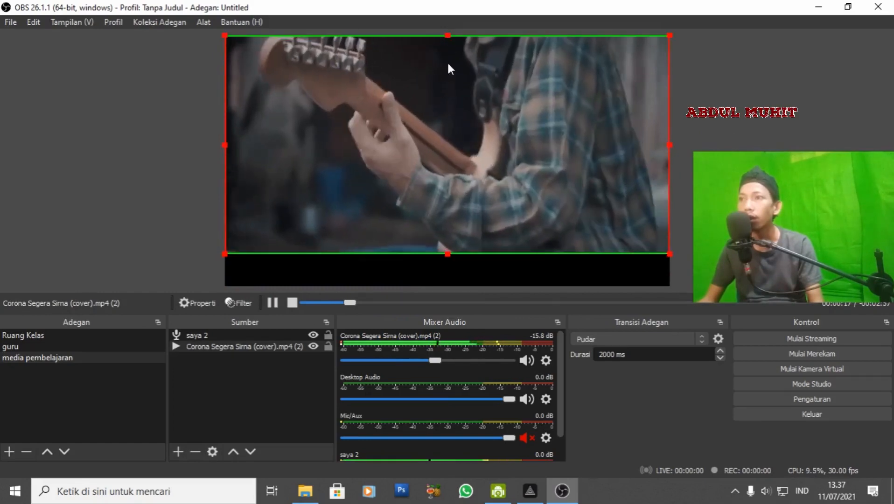
left_click_drag(449, 252, 448, 286)
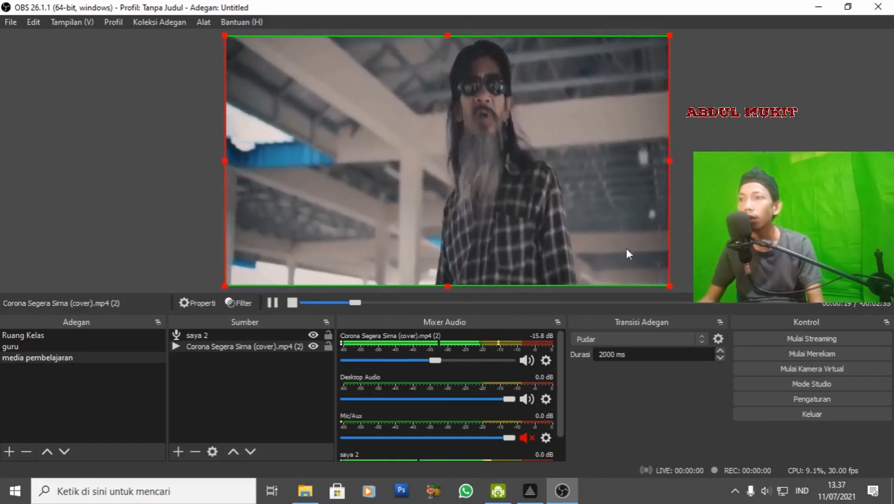
left_click(448, 288)
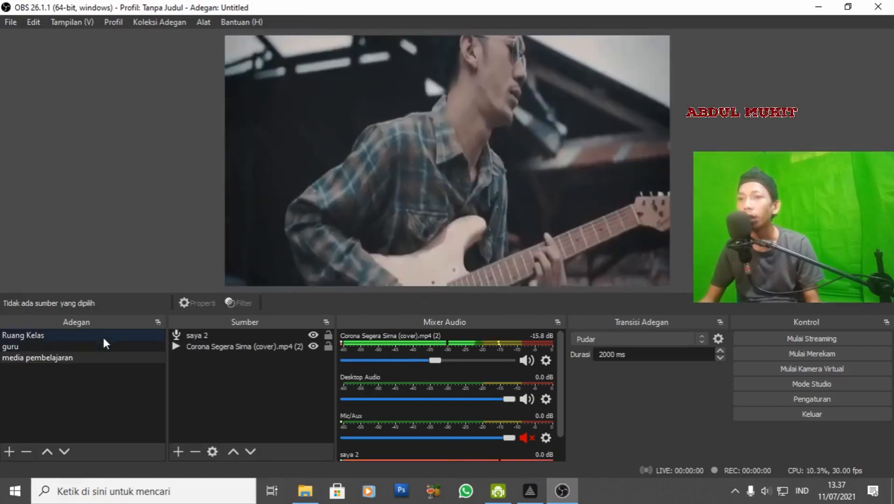
Switch between the Ruang Kelas and media pembelajaran scenes to check the transition, ending on Ruang Kelas
left_click(103, 336)
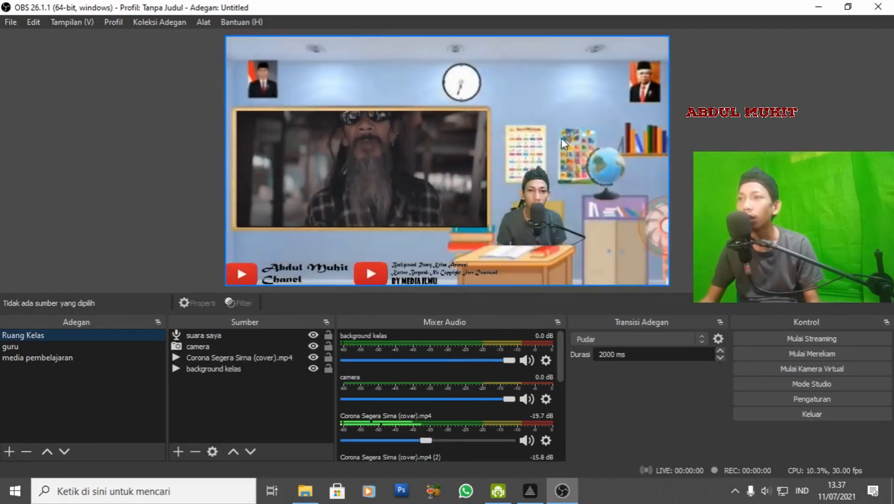
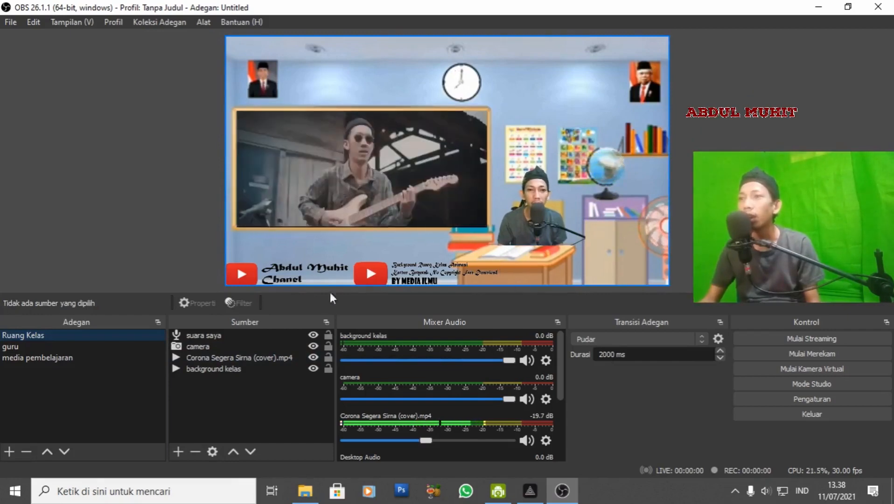
left_click(98, 359)
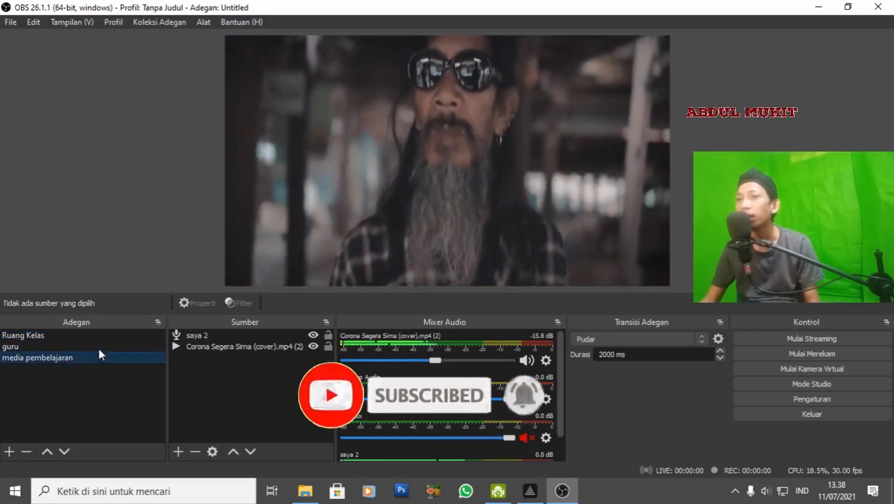
left_click(100, 336)
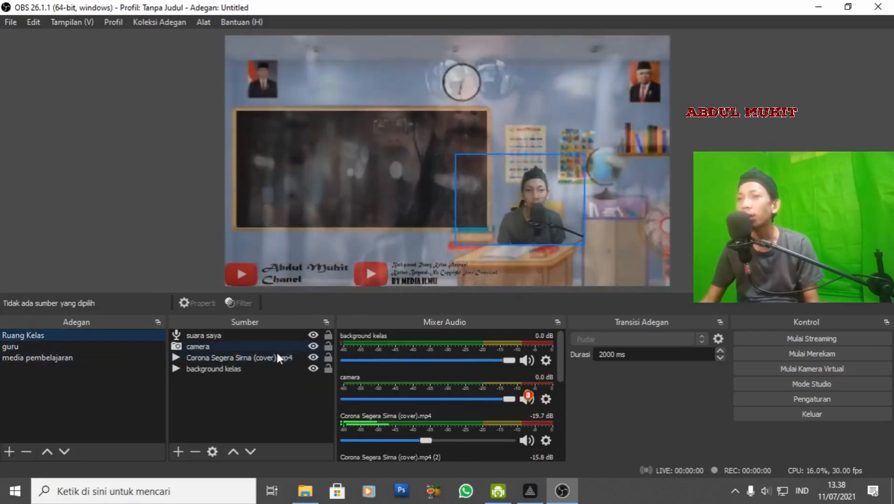
left_click(272, 391)
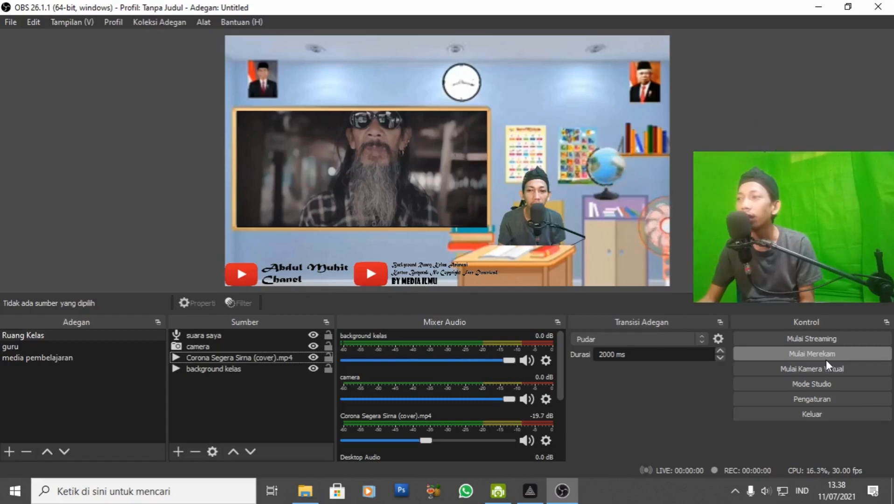
Start recording, play Corona Segera Sirna (cover).mp4 in Ruang Kelas, and switch to media pembelajaran and back
left_click(826, 360)
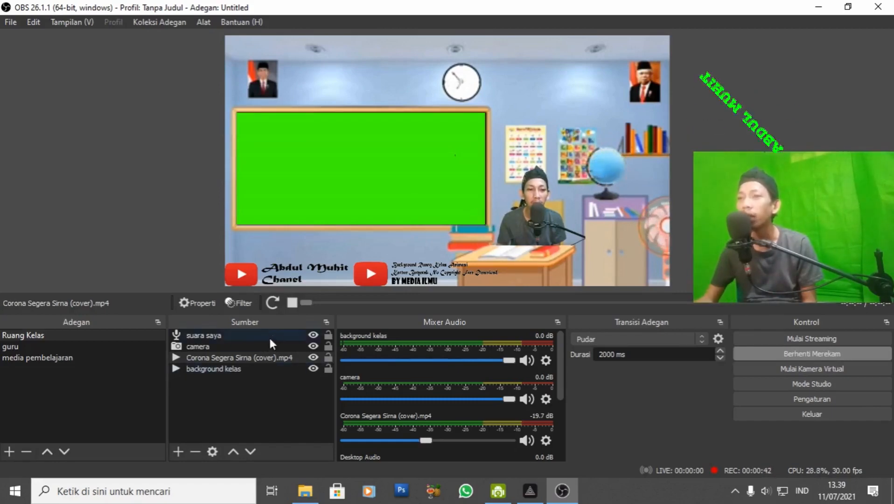
left_click(275, 300)
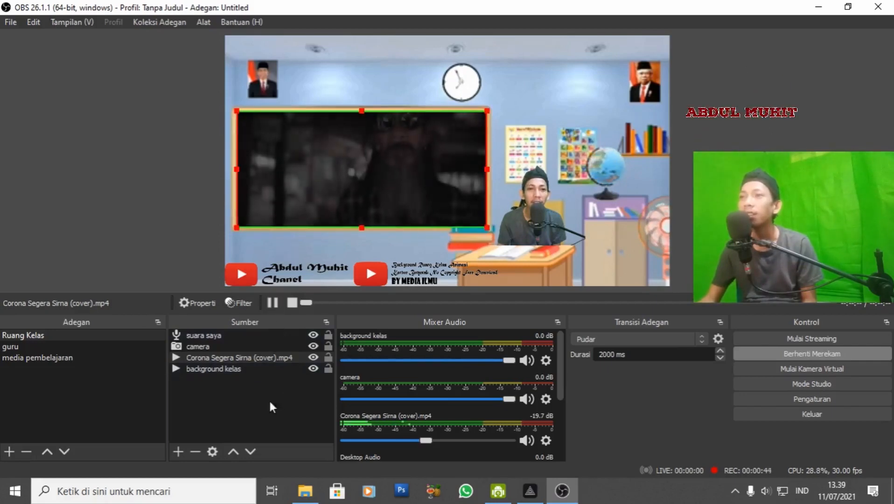
left_click(104, 357)
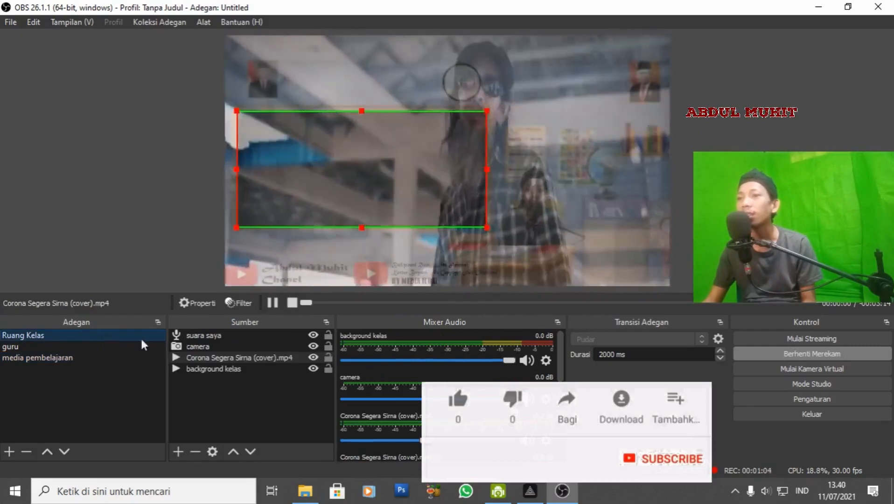
left_click(274, 371)
left_click(256, 388)
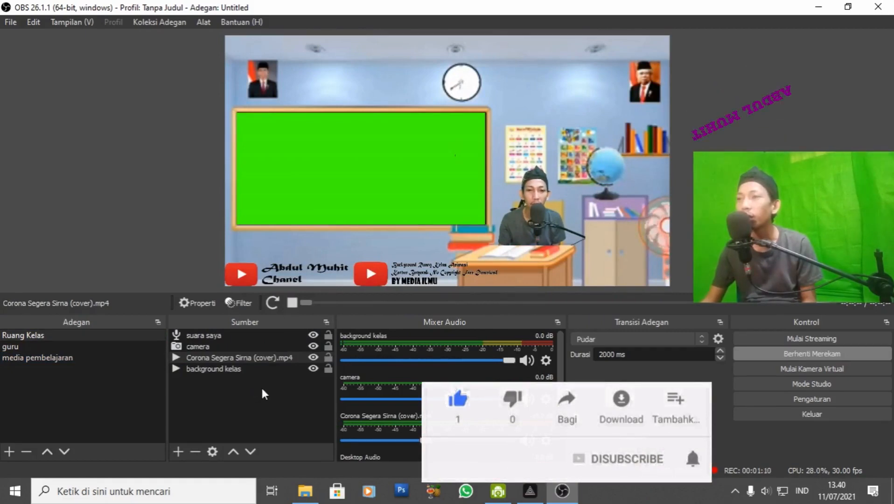
Enable studio mode and test the Pudar (1000ms) quick transition between the Ruang Kelas and media pembelajaran scenes
left_click(835, 383)
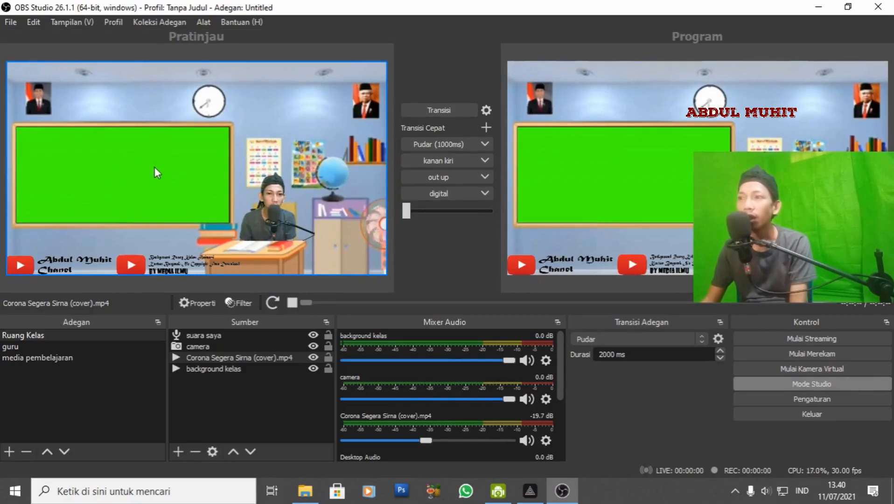
left_click(84, 355)
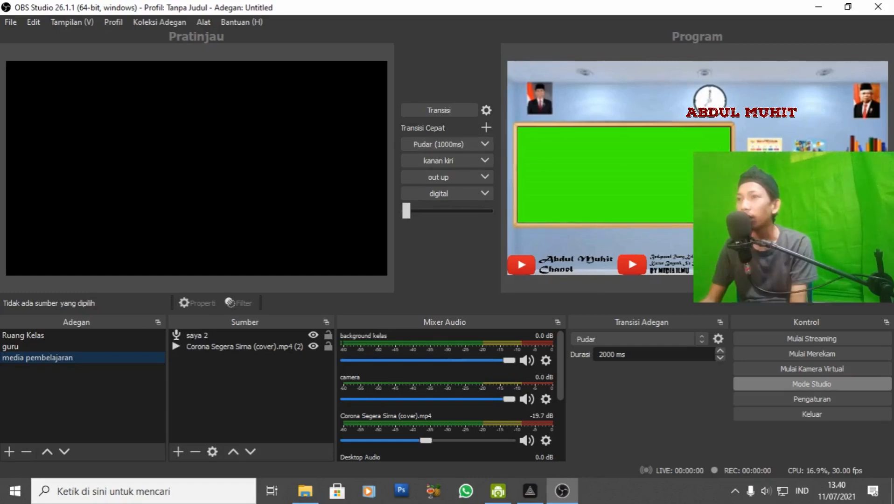
left_click(456, 141)
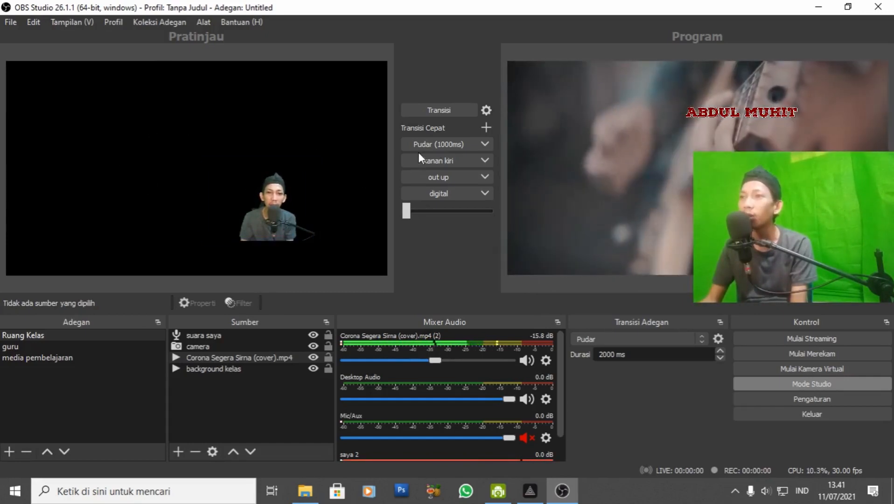
left_click(424, 140)
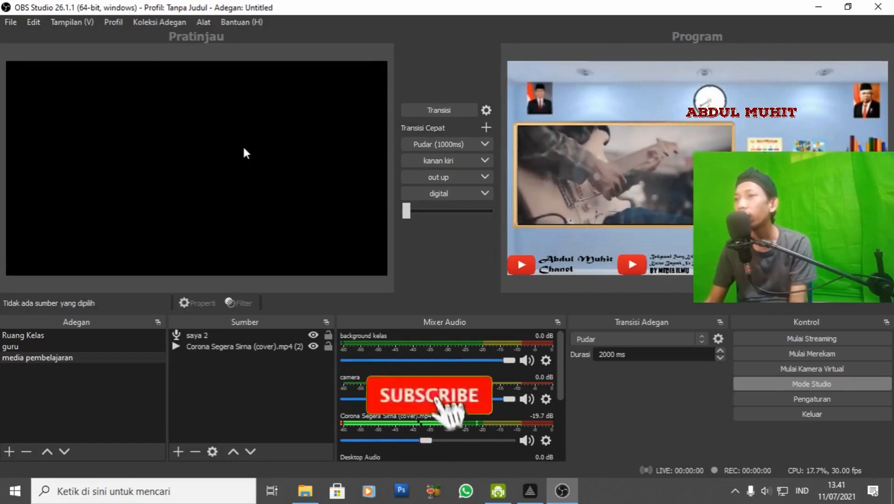
left_click(445, 146)
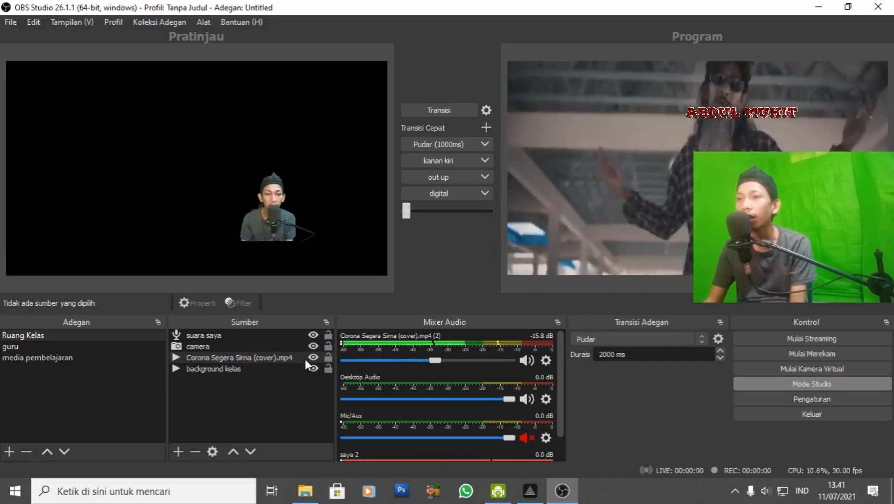
Hide Corona Segera Sirna (cover).mp4 in Ruang Kelas and repeat the Pudar (1000ms) transition to and from media pembelajaran
left_click(313, 358)
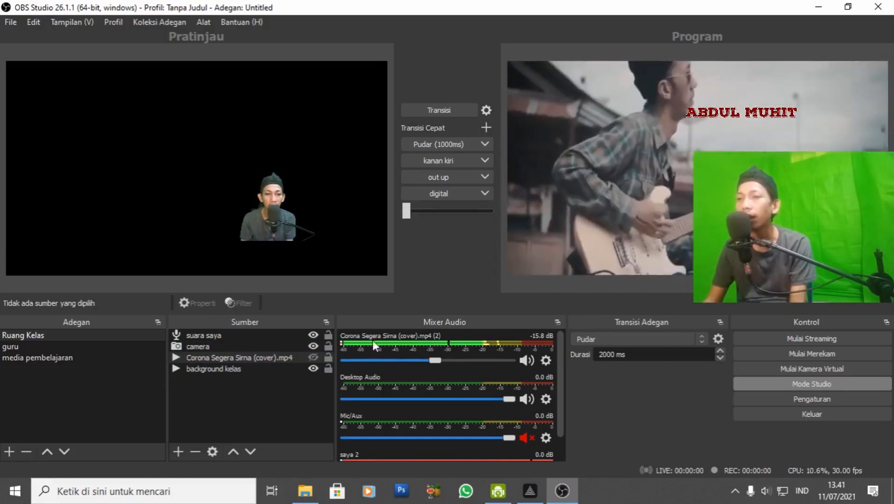
left_click(433, 144)
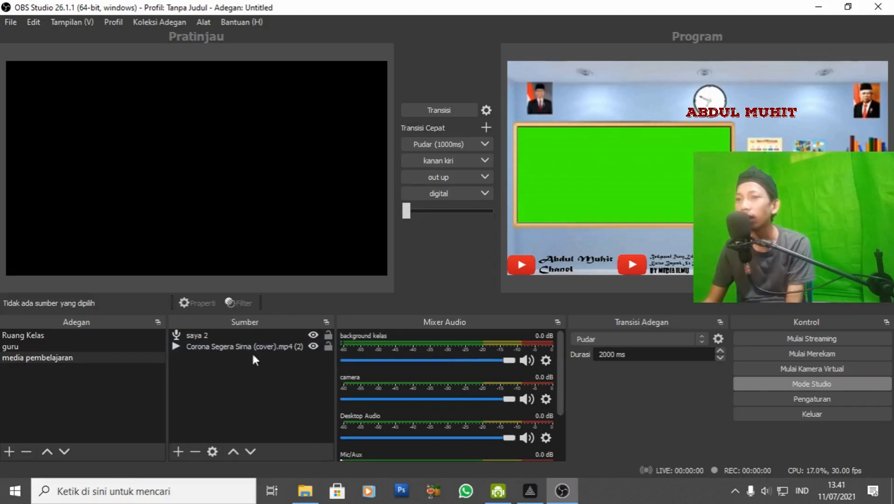
left_click(448, 148)
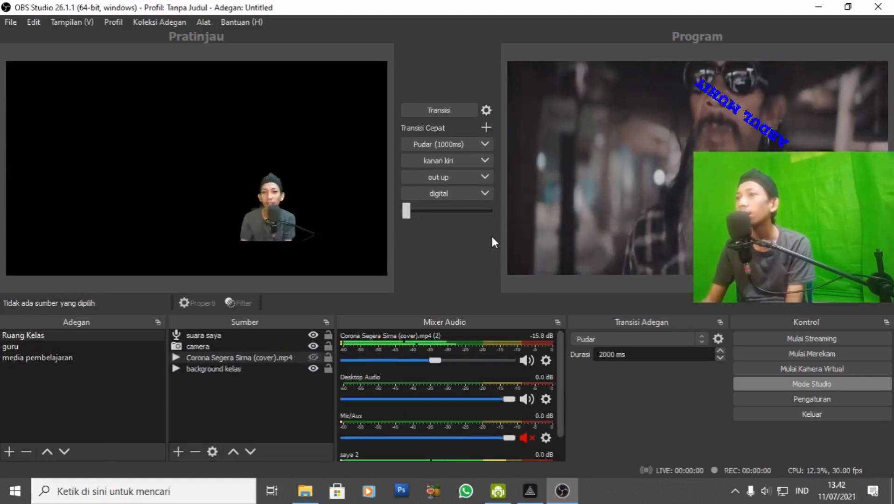
left_click(465, 142)
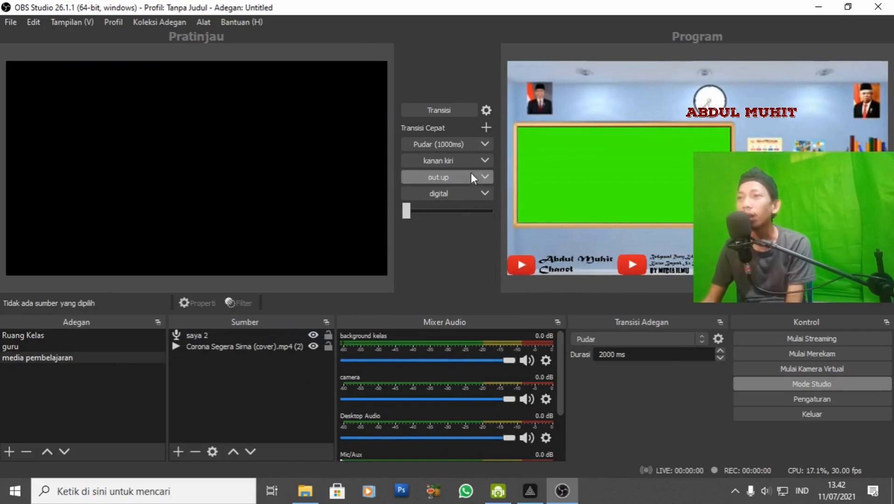
Copy the camera source from Ruang Kelas into the guru scene and enlarge it to the full canvas height
left_click(104, 348)
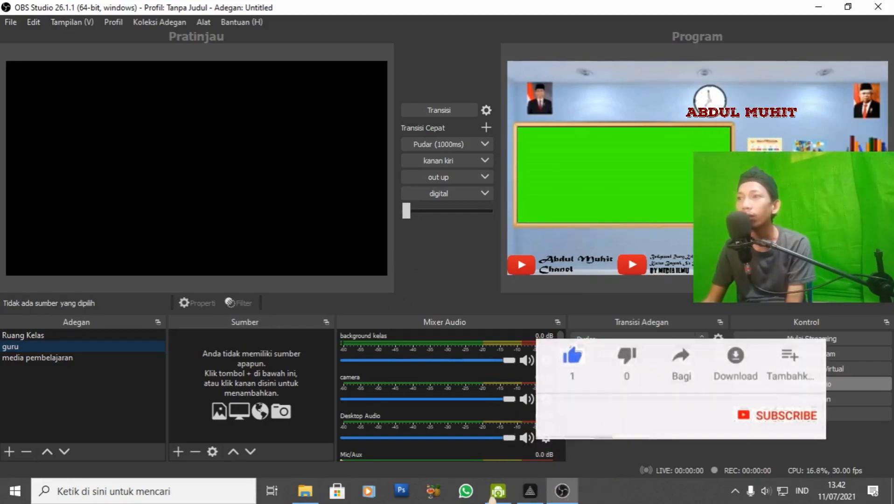
left_click(33, 336)
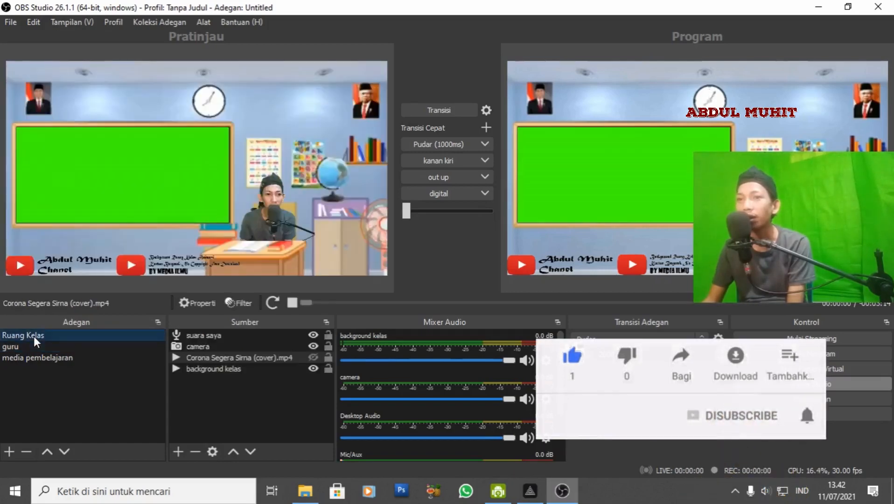
left_click(212, 346)
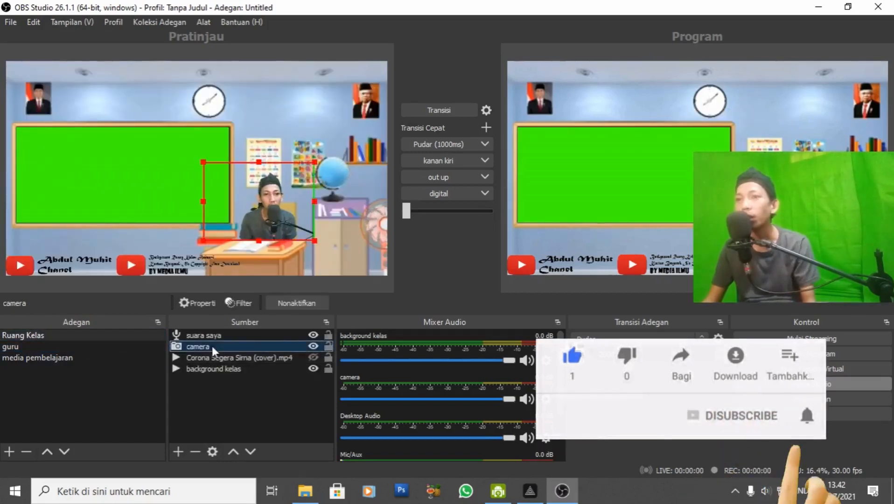
left_click(64, 347)
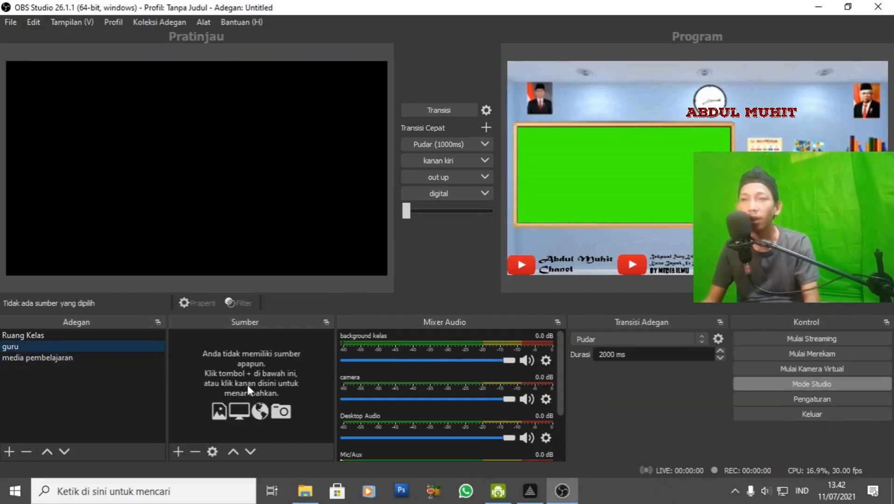
key("ctrl+v")
left_click_drag(271, 224, 311, 276)
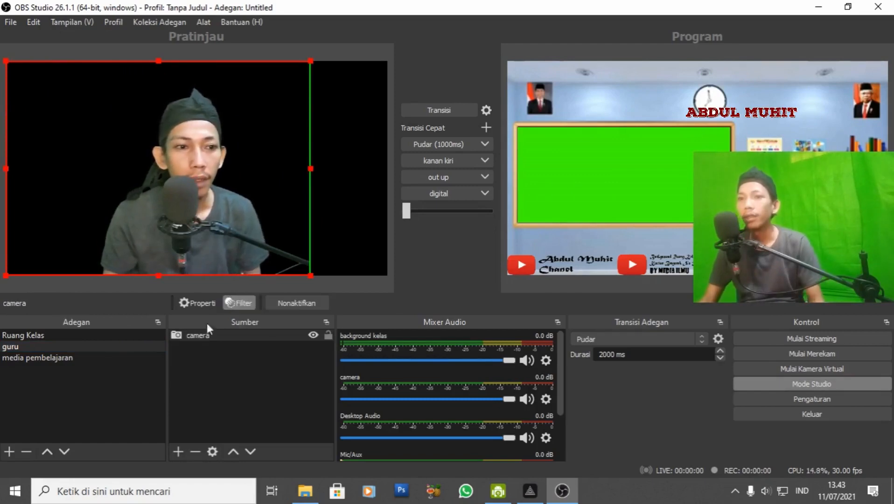
Add the video file ruang 2.mp4 as a source in the guru scene
left_click(67, 340)
left_click(75, 358)
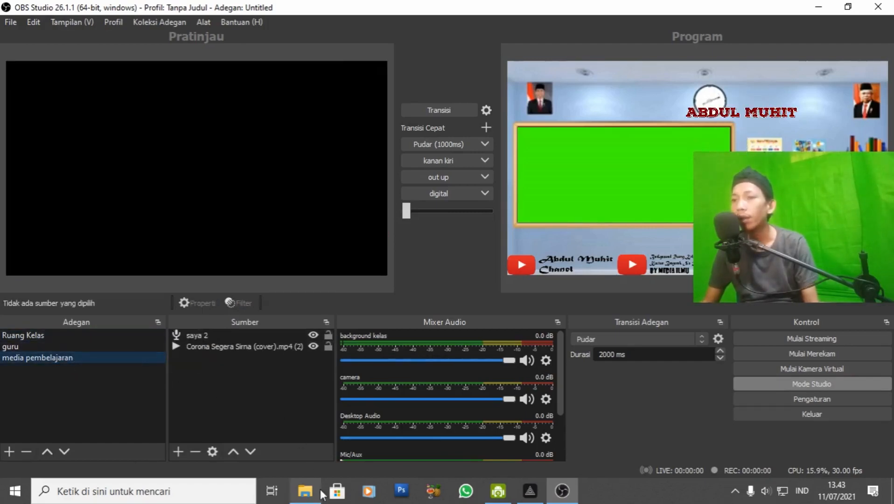
mouse_move(307, 498)
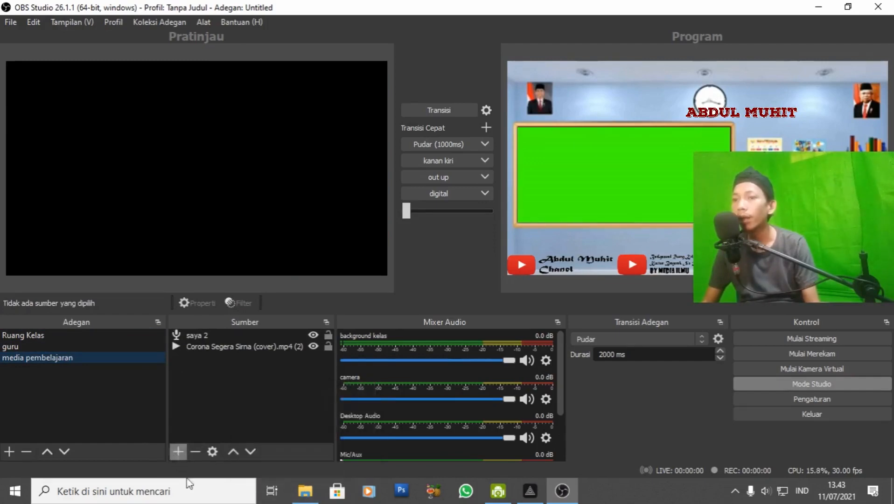
left_click(305, 491)
left_click_drag(211, 165, 231, 396)
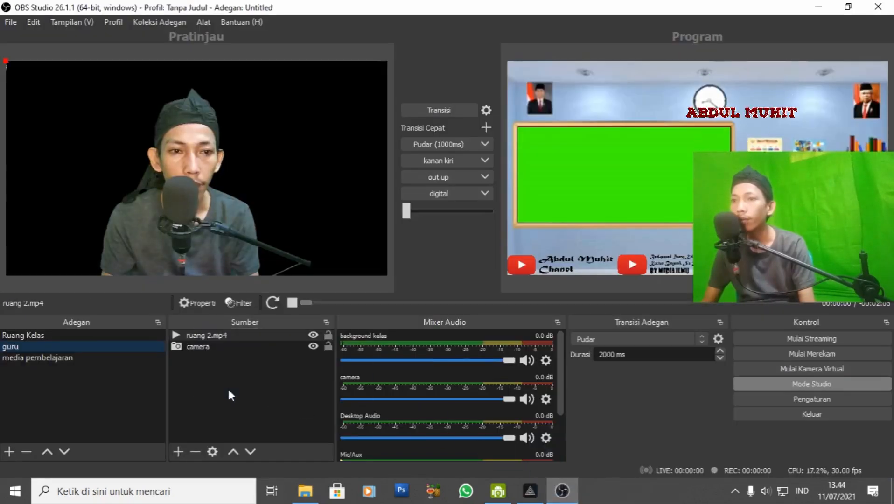
Set the ruang 2.mp4 source to play repeatedly (Berulang)
double_click(247, 333)
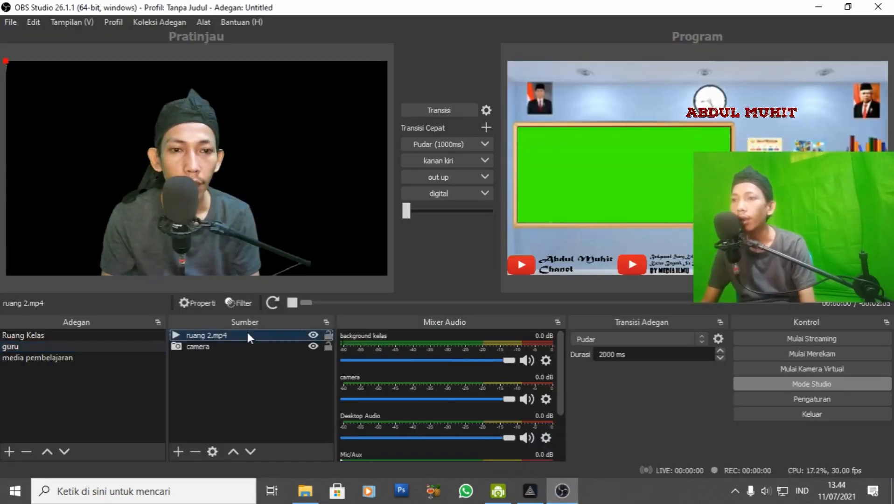
left_click(301, 314)
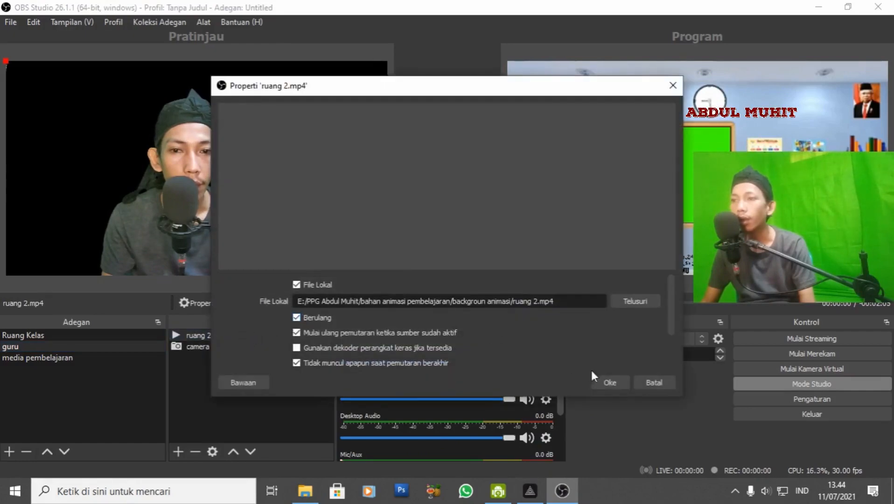
left_click(603, 379)
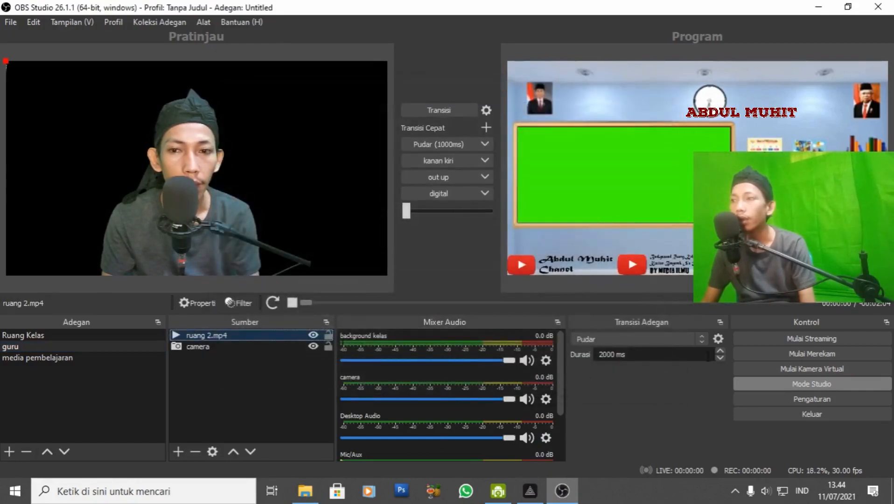
Turn off studio mode and place ruang 2.mp4 behind the camera in the guru scene
left_click(827, 384)
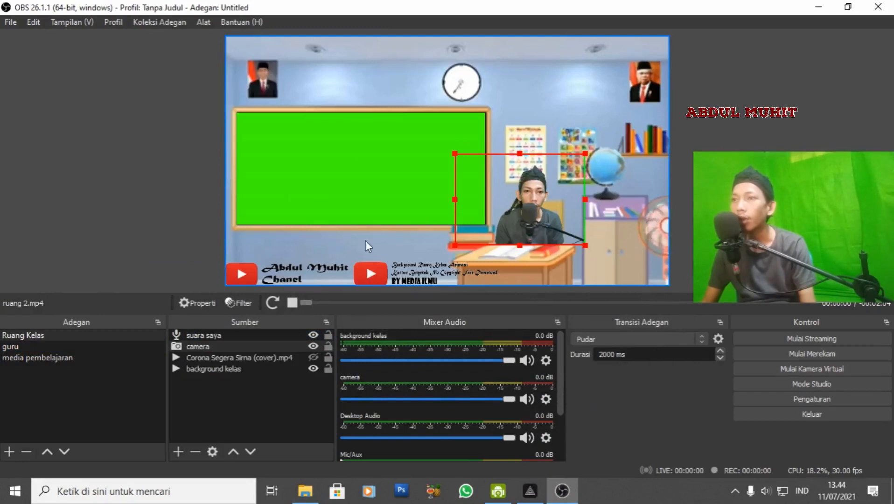
left_click(54, 346)
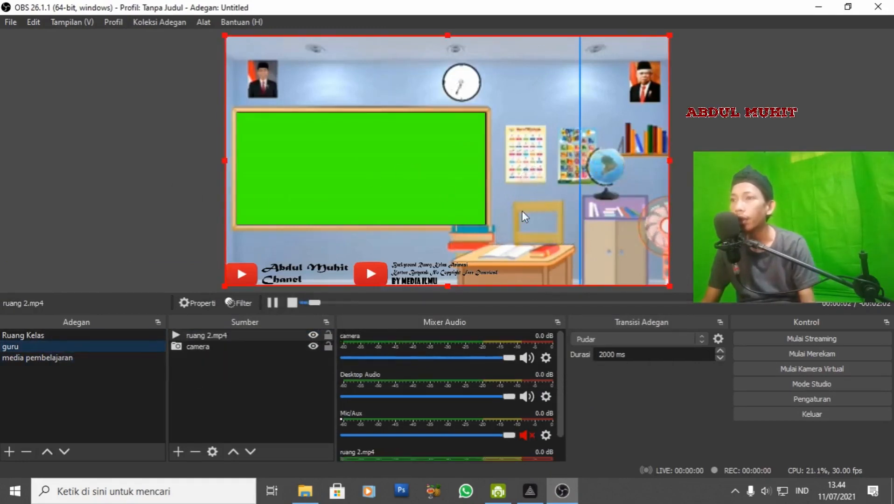
left_click_drag(226, 336, 227, 351)
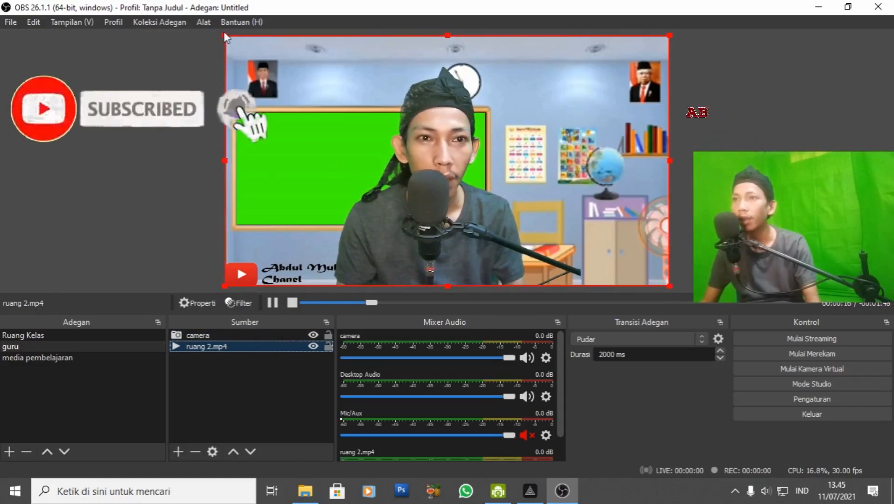
Crop ruang 2.mp4 to the area between the green board and the globe, and enlarge it to fill the canvas behind the camera
left_click_drag(224, 35, 461, 183)
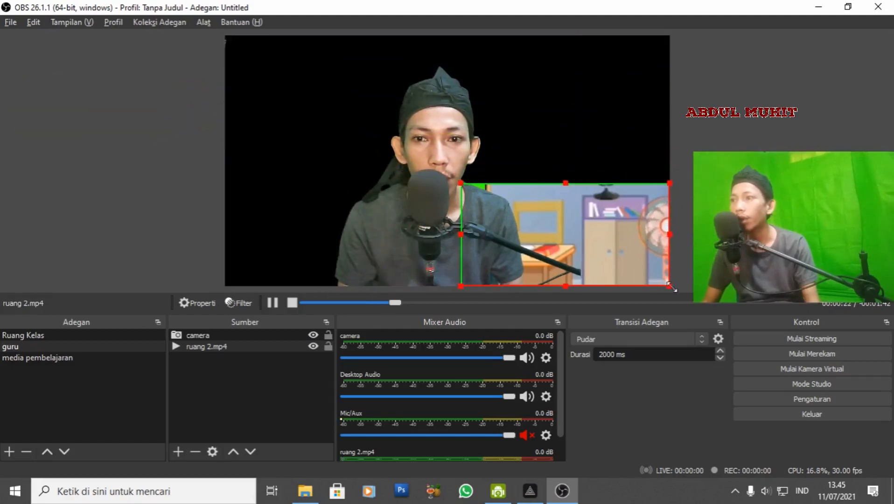
left_click_drag(671, 286, 376, 70)
left_click_drag(522, 286, 524, 186)
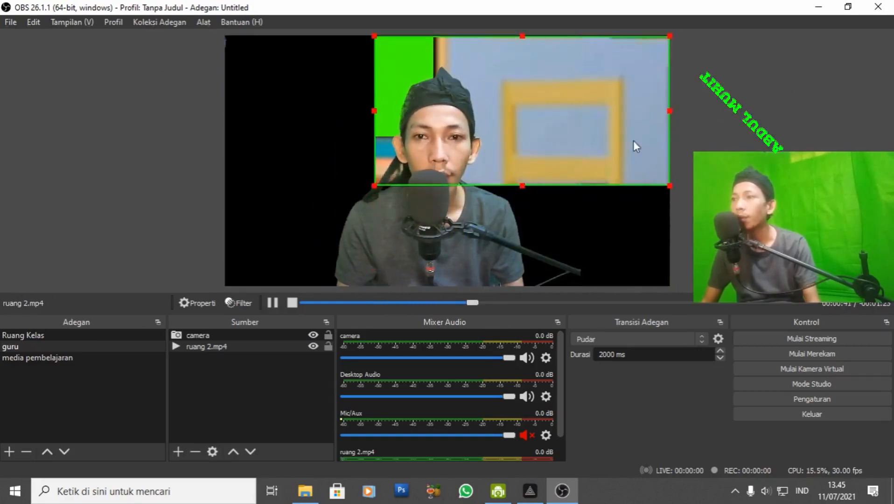
left_click_drag(634, 142, 484, 242)
left_click_drag(519, 135, 662, 61)
left_click_drag(447, 61, 449, 31)
left_click_drag(632, 144, 673, 166)
mouse_move(671, 35)
left_mouse_down()
mouse_move(658, 53)
mouse_move(670, 36)
left_mouse_up()
left_click(677, 37)
left_click(629, 151)
left_click_drag(630, 152, 655, 153)
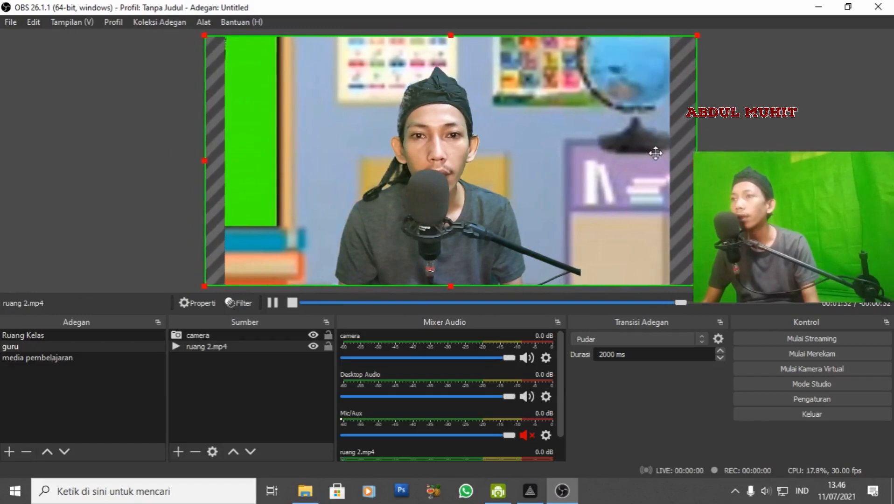
left_click(749, 150)
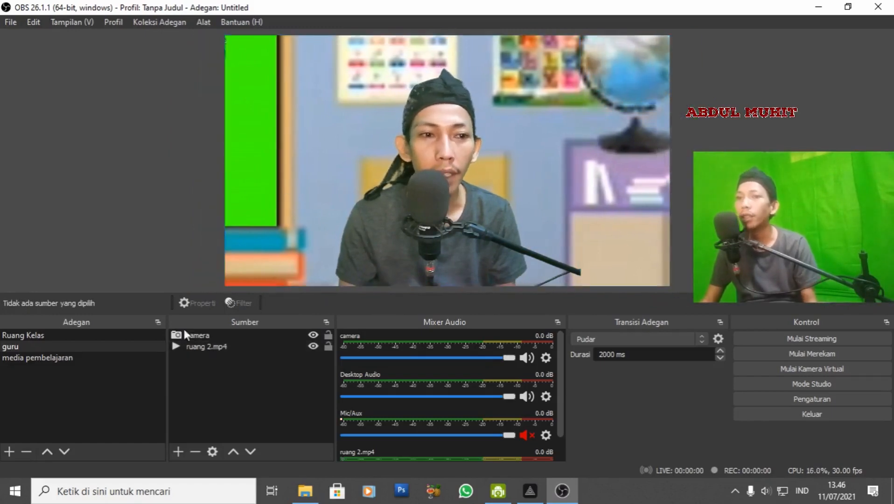
Start recording in the guru scene, switch to Ruang Kelas, and show and play Corona Segera Sirna (cover).mp4 on the board
left_click(784, 356)
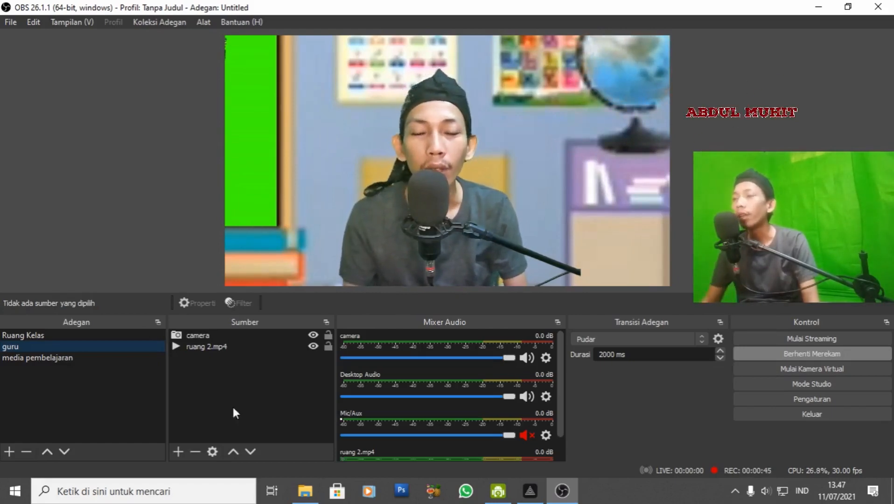
left_click(115, 334)
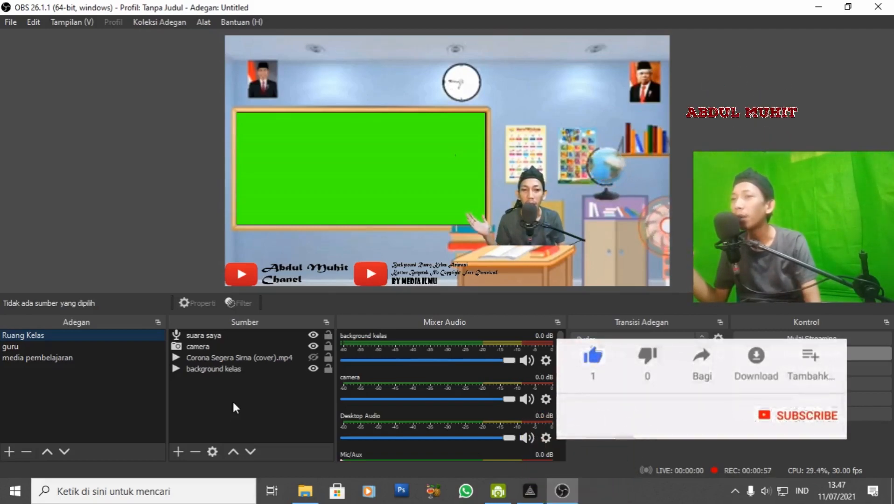
left_click(236, 358)
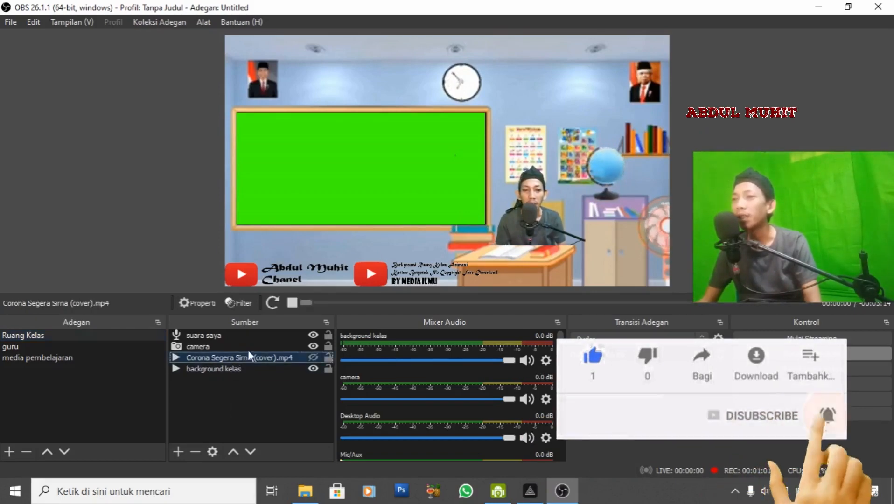
left_click(273, 301)
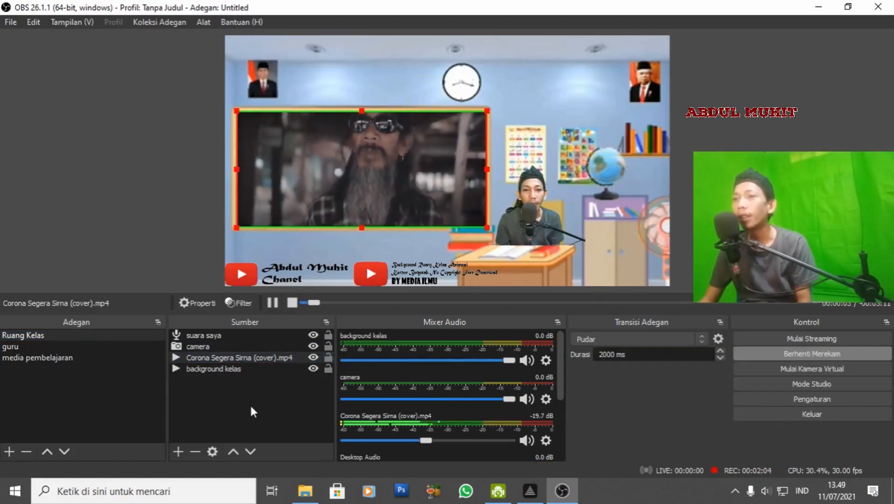
Switch the recording through the media pembelajaran, Ruang Kelas and guru scenes, and stop recording
left_click(114, 357)
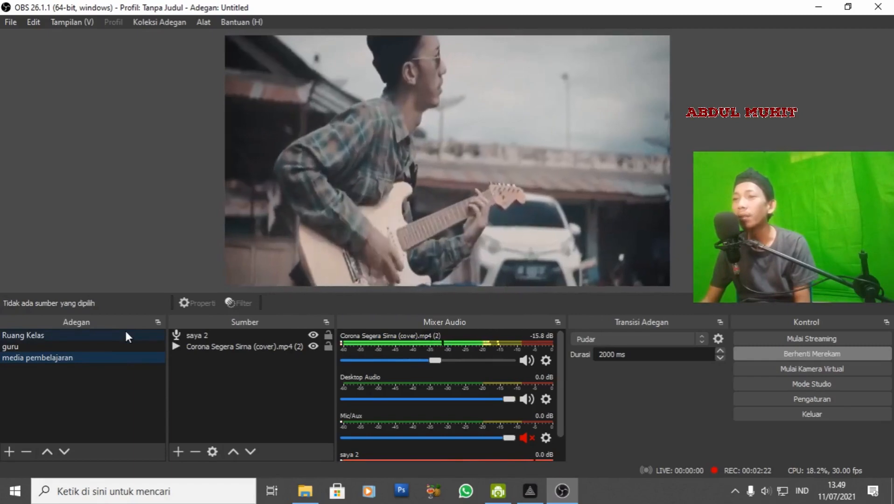
left_click(126, 335)
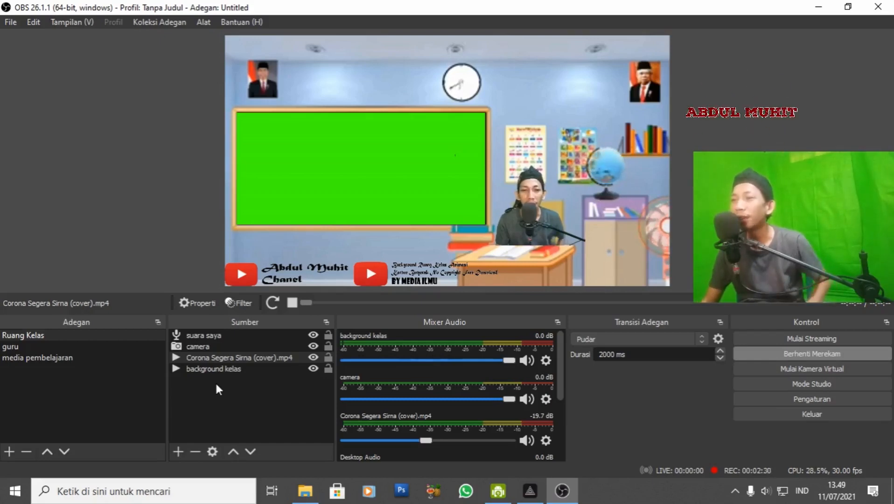
left_click(156, 347)
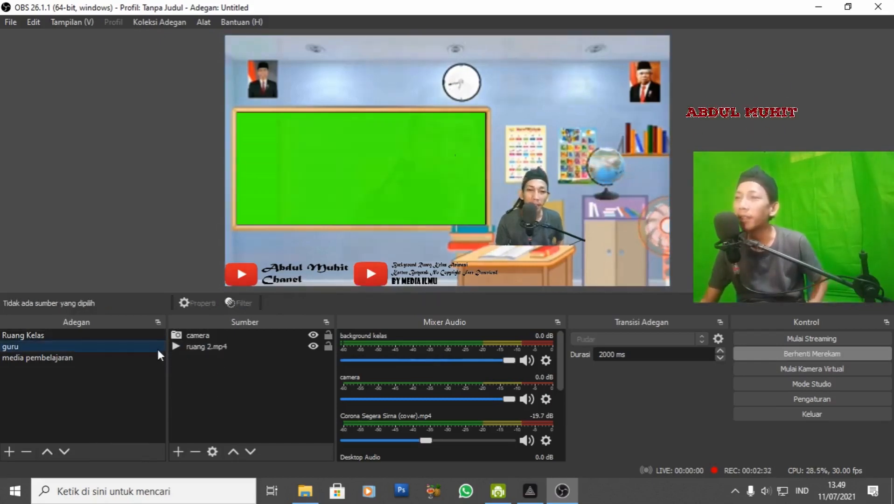
left_click(801, 353)
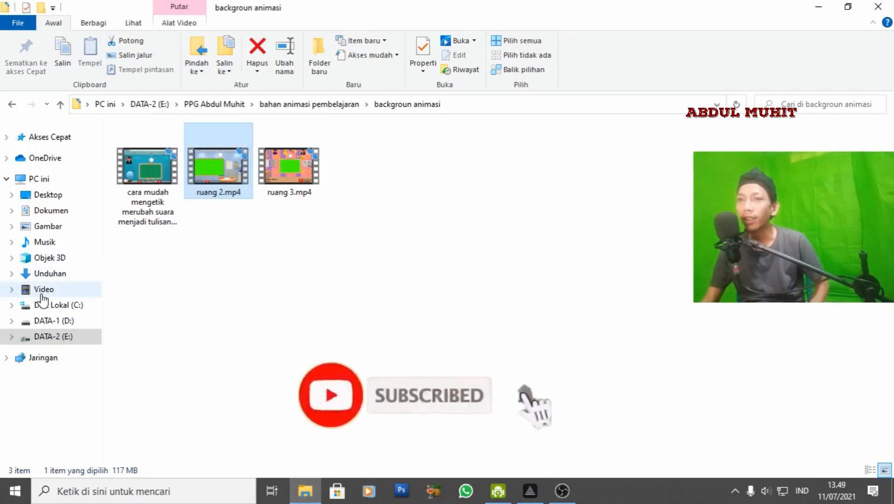
Play the new recording replay pic (8).mp4 from the obs folder in the Video library
left_click(38, 292)
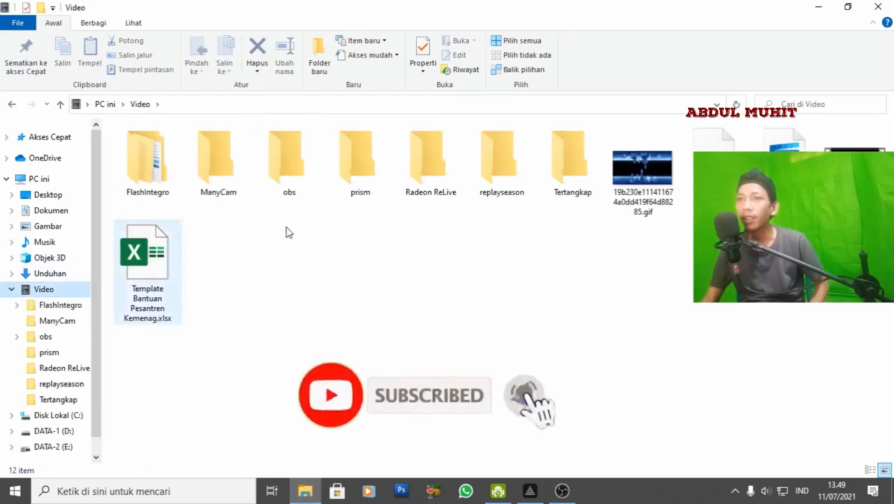
double_click(315, 161)
left_click(217, 178)
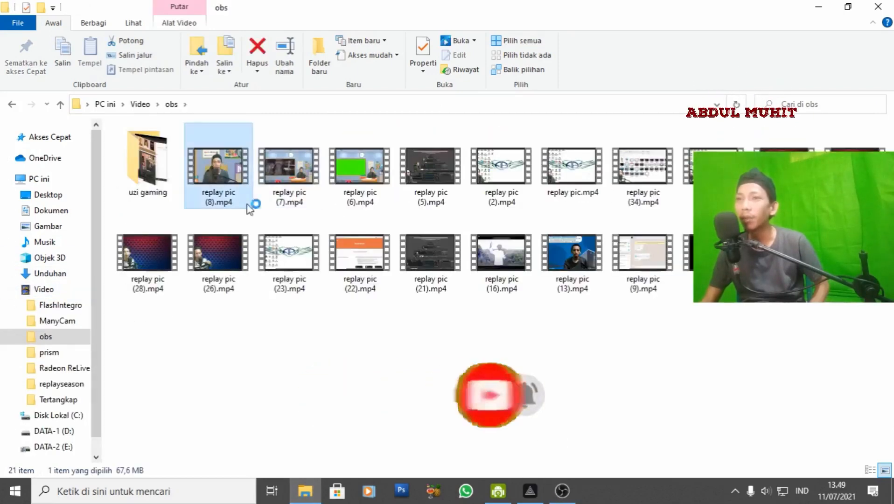
double_click(252, 180)
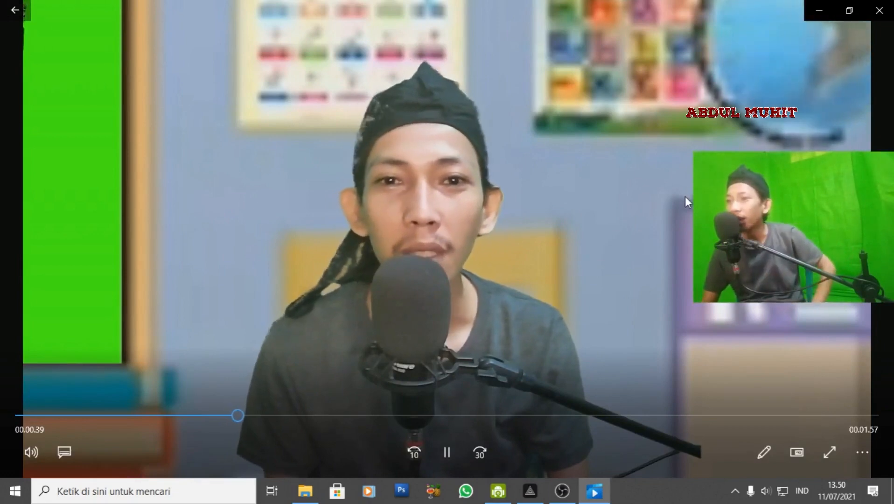
Switch OBS to the guru scene, return to the playing recording to watch it, and close the video player
left_click(563, 491)
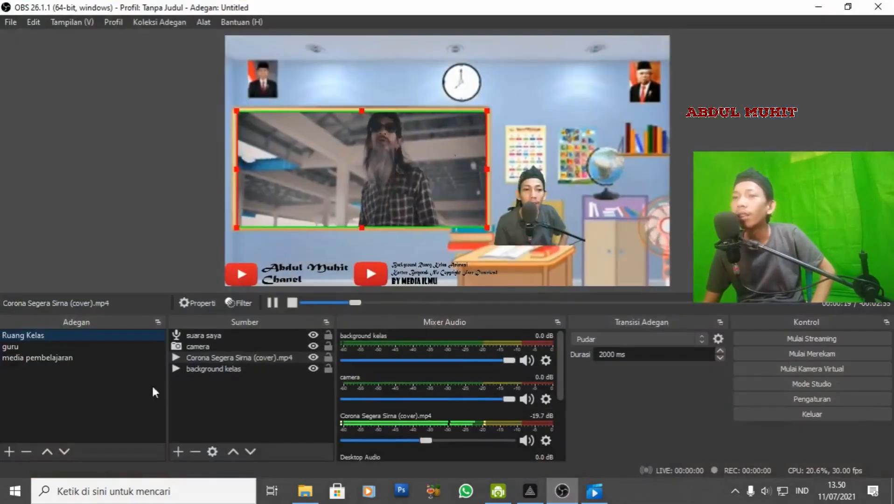
left_click(78, 346)
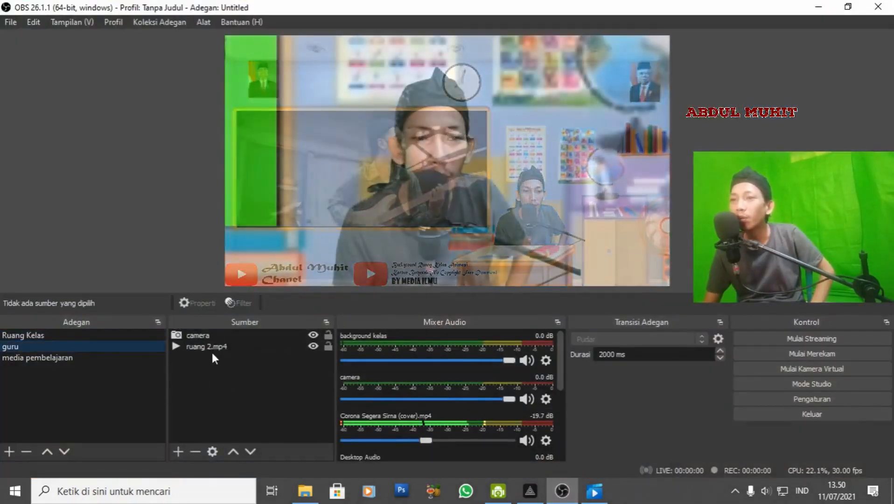
left_click(605, 496)
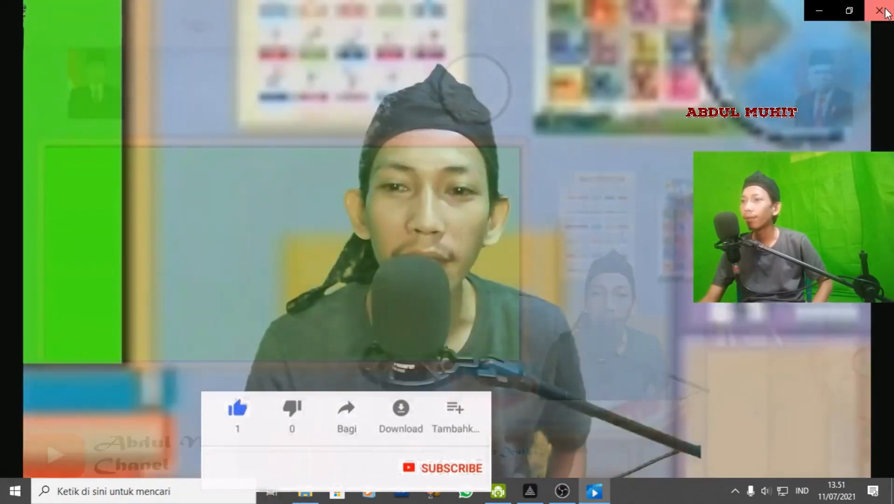
left_click(879, 10)
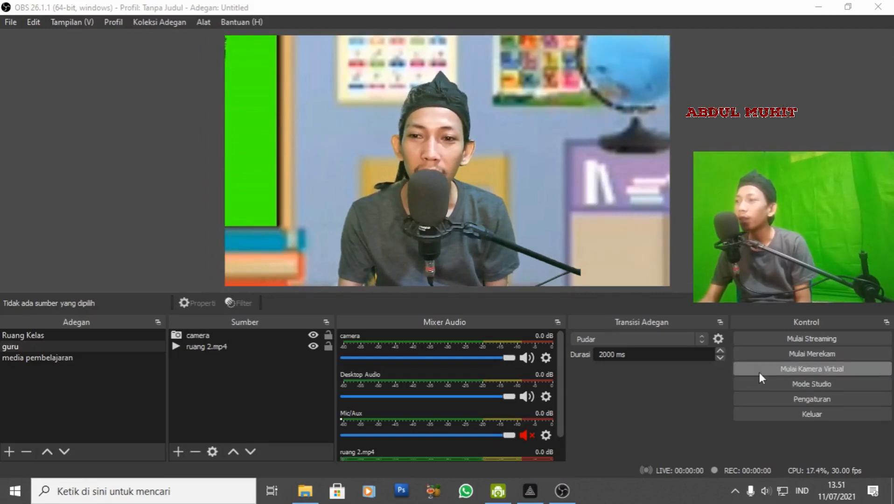
Start the OBS virtual camera, and minimize the OBS and File Explorer windows
left_click(792, 370)
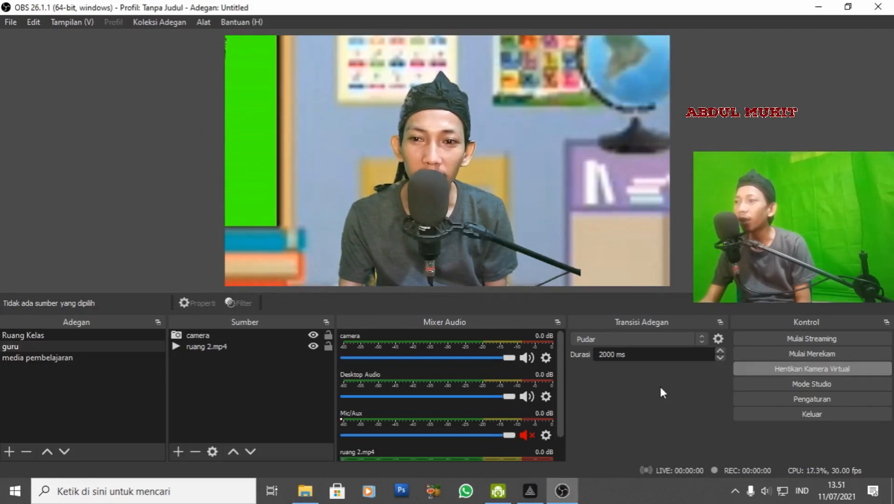
left_click(818, 11)
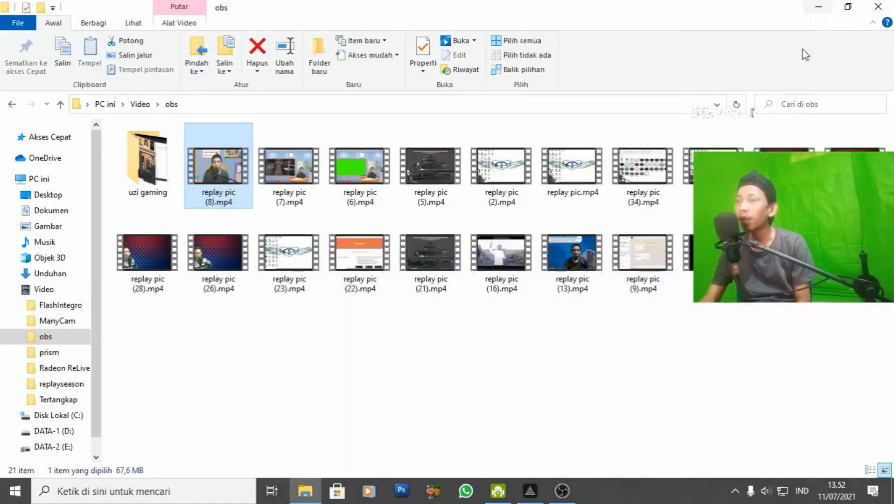
left_click(816, 10)
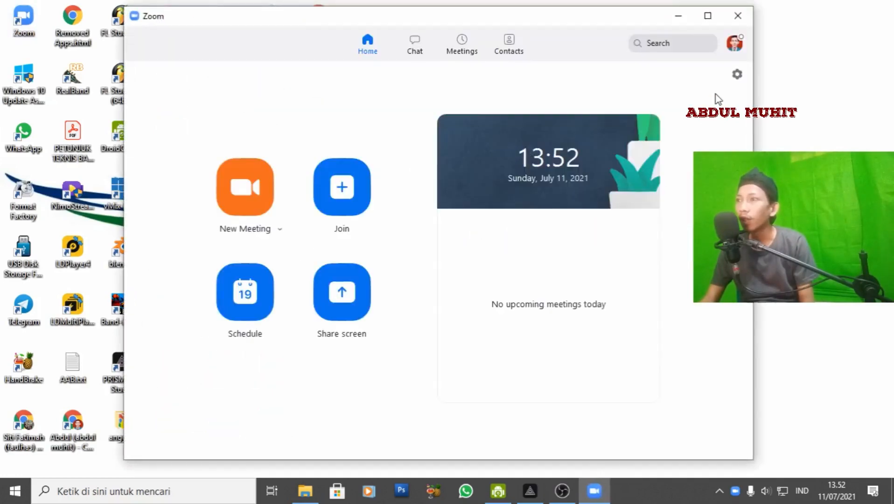
Select OBS Virtual Camera as the camera in Zoom's video settings
left_click(738, 76)
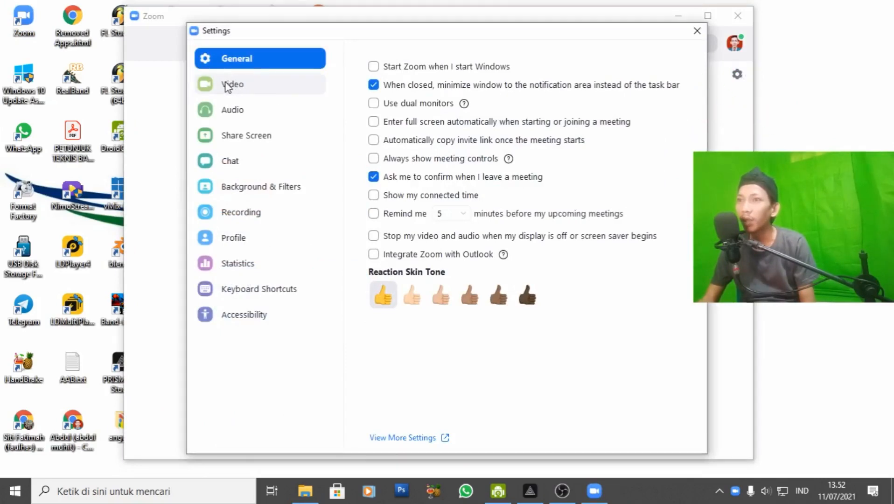
left_click(229, 84)
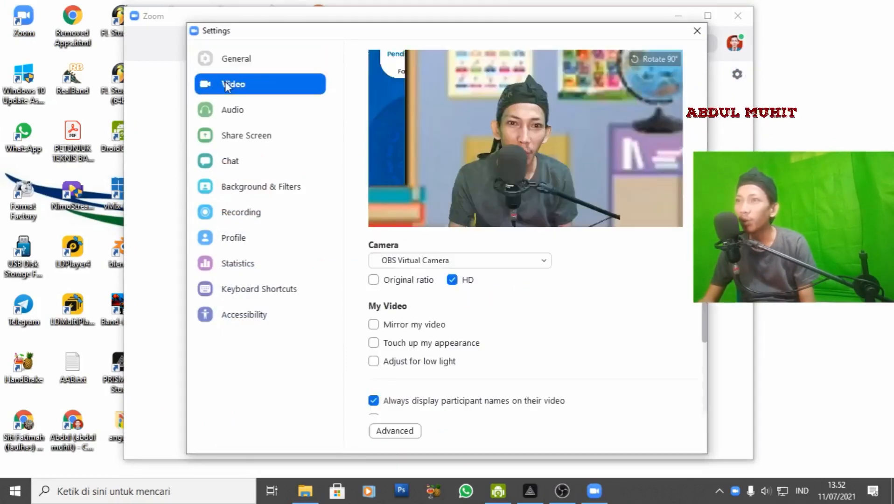
left_click(468, 261)
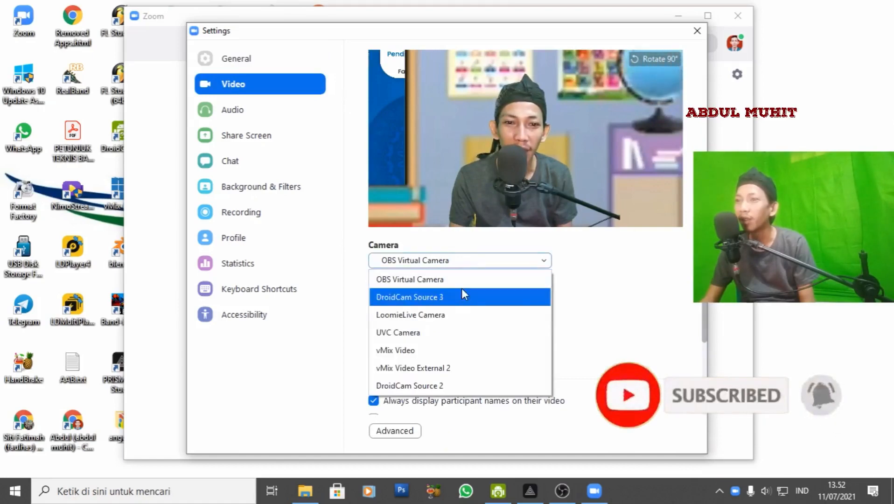
left_click(469, 280)
left_click(455, 261)
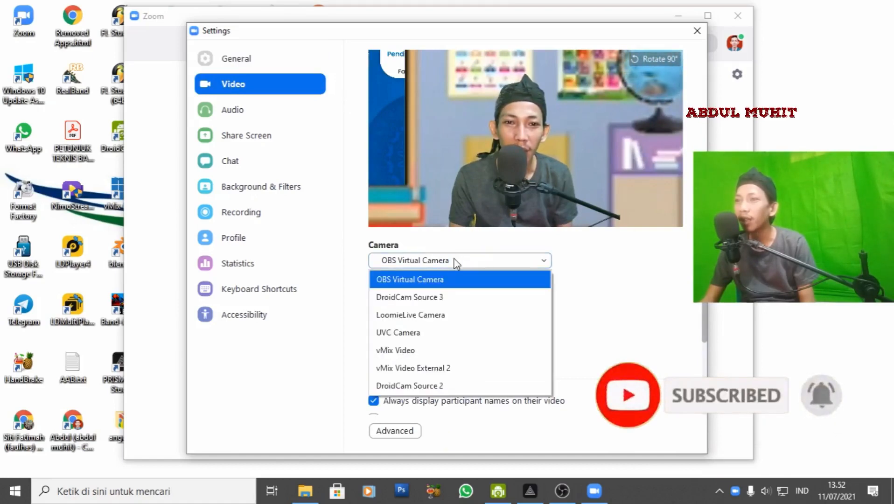
left_click(521, 260)
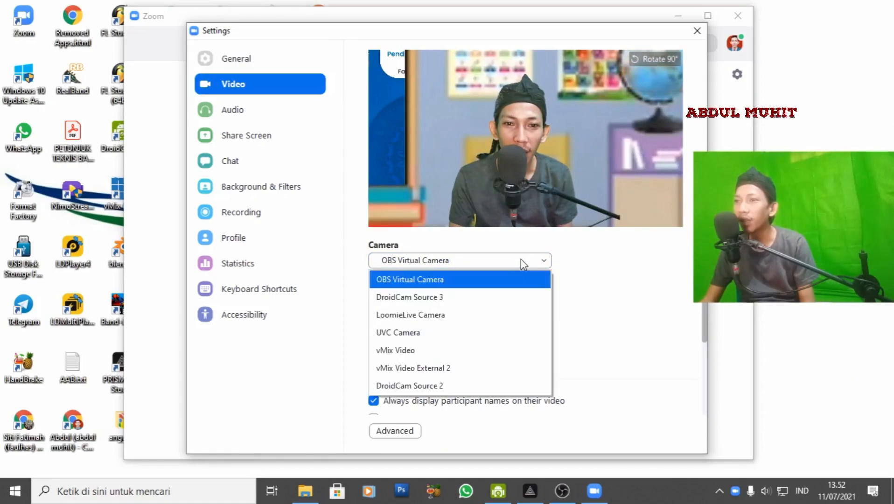
left_click(473, 283)
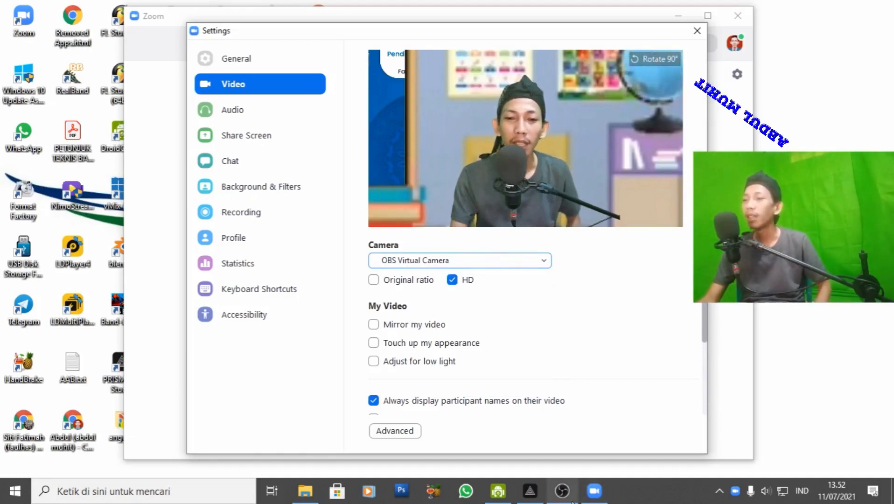
Bring up OBS in a smaller window and arrange it side by side with the Zoom settings window
left_click(562, 491)
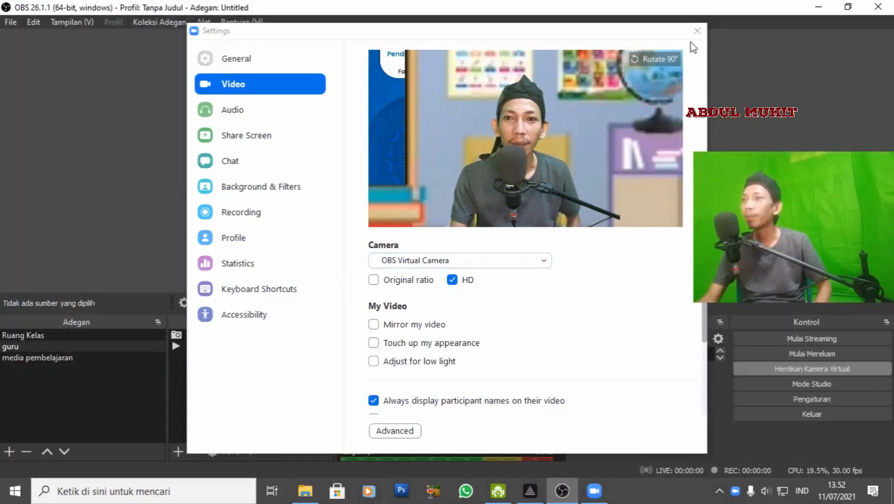
left_click_drag(654, 37, 823, 122)
left_click_drag(741, 121, 764, 98)
left_click(842, 8)
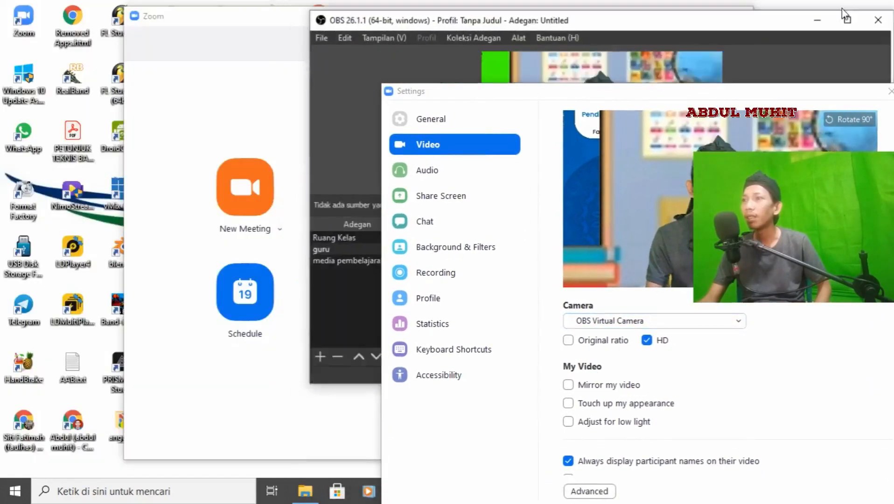
left_click_drag(629, 33, 322, 34)
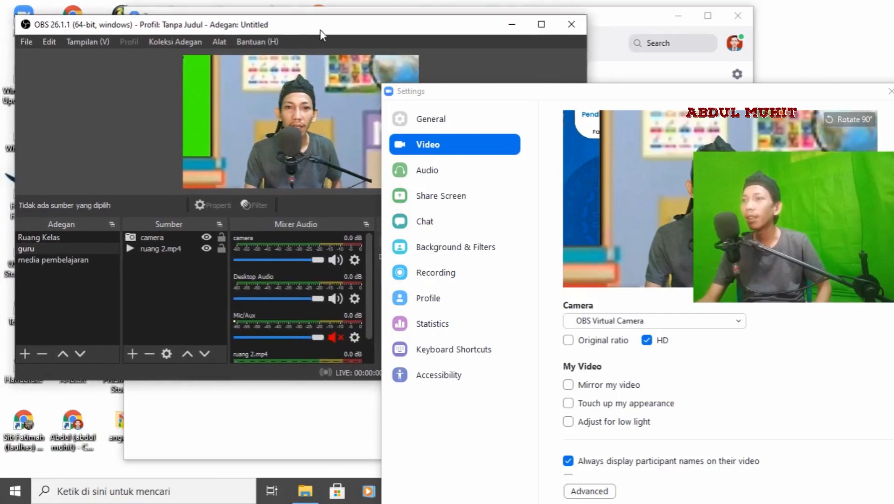
left_click(579, 90)
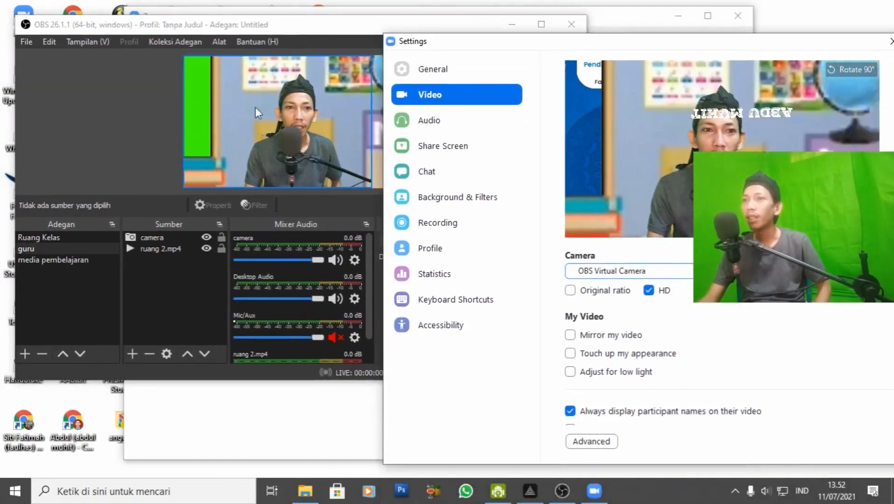
left_click(284, 31)
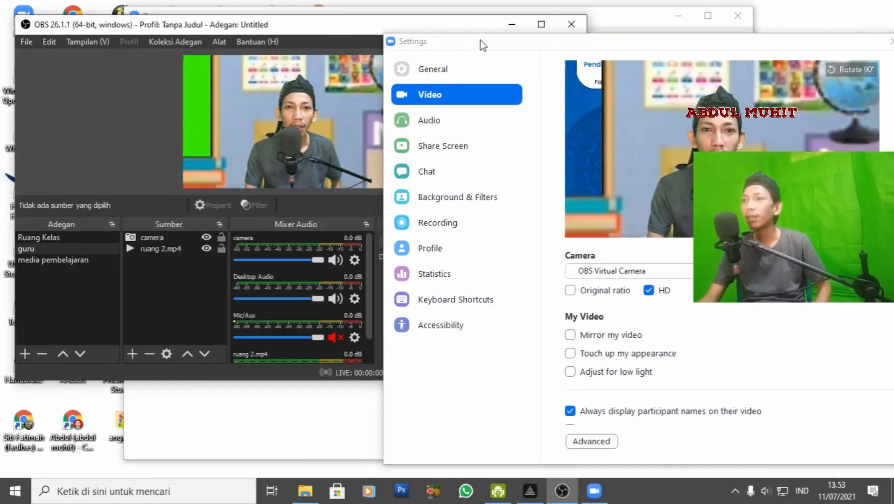
Switch between the Ruang Kelas, media pembelajaran and guru scenes, ending on Ruang Kelas, and check each in Zoom's camera preview
left_click(80, 240)
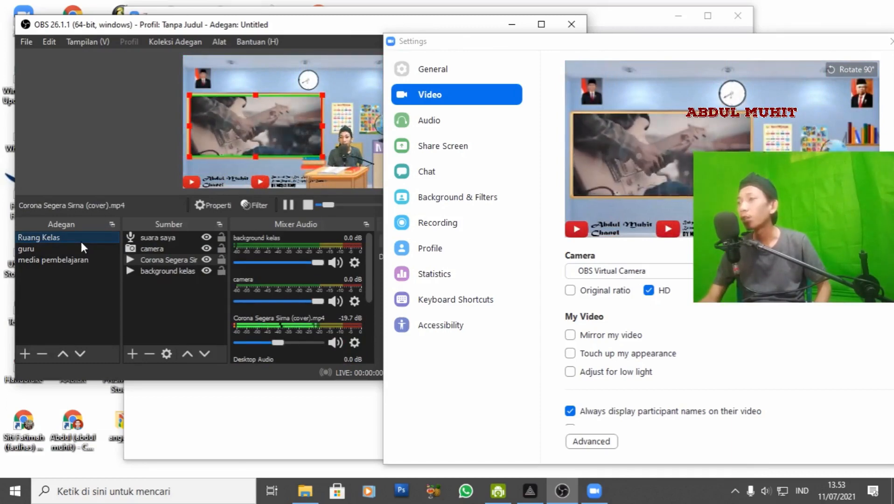
left_click(84, 261)
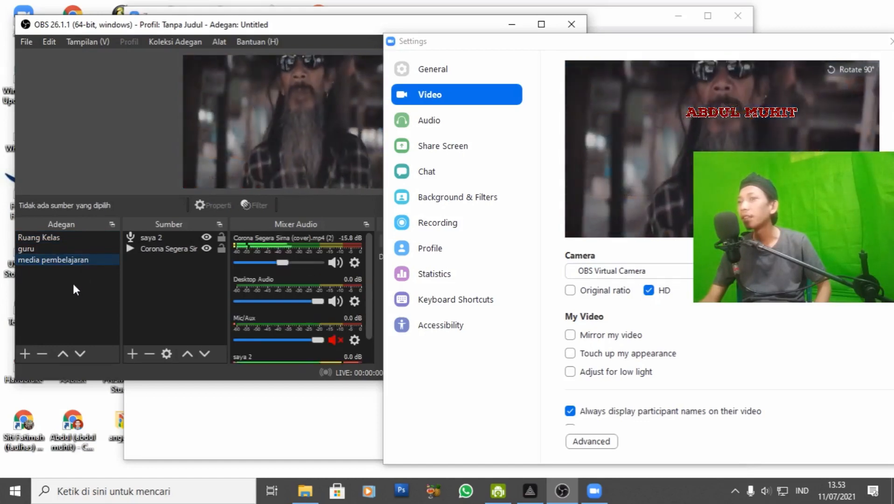
left_click(79, 252)
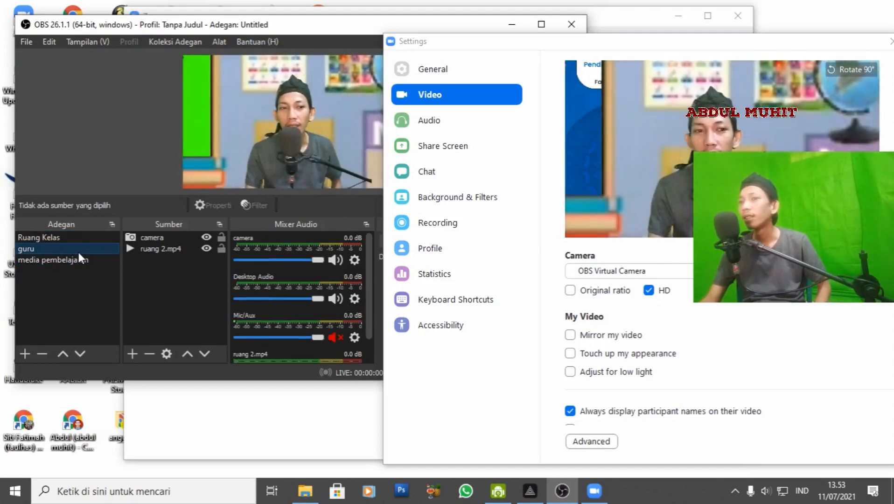
left_click(83, 240)
left_click(82, 247)
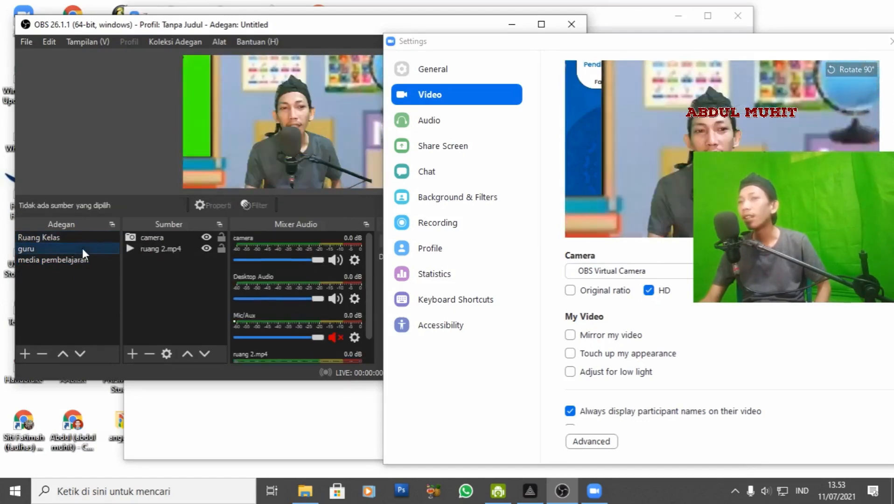
left_click(81, 260)
left_click(81, 252)
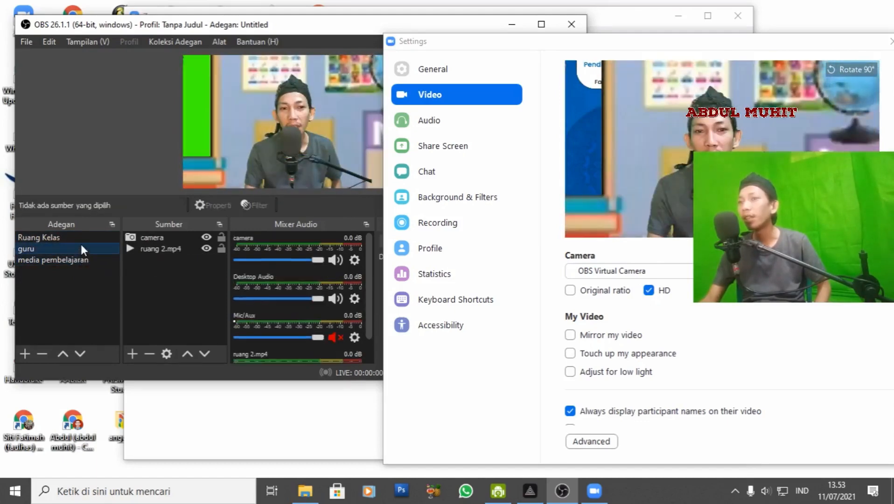
left_click(83, 236)
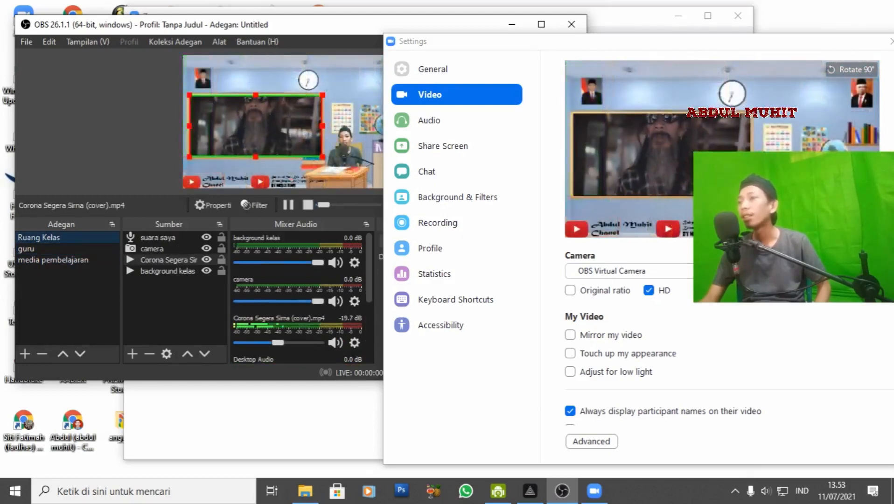
left_click_drag(750, 41, 633, 19)
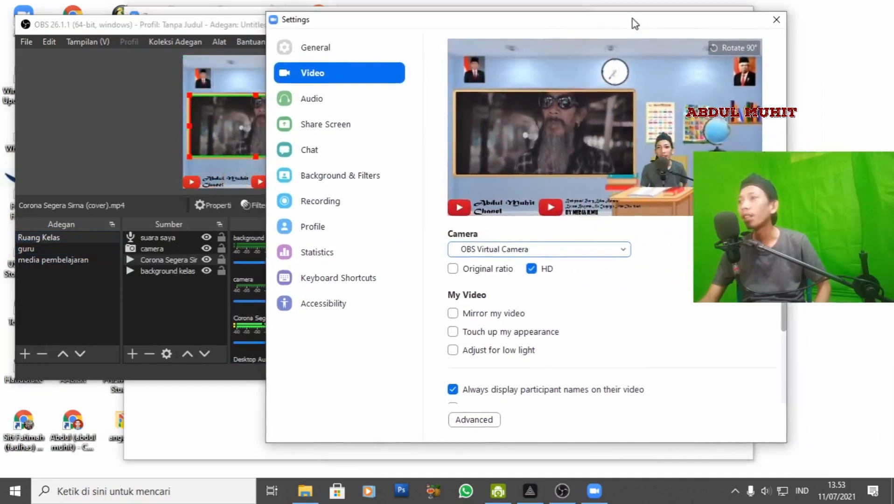
left_click_drag(451, 26, 564, 28)
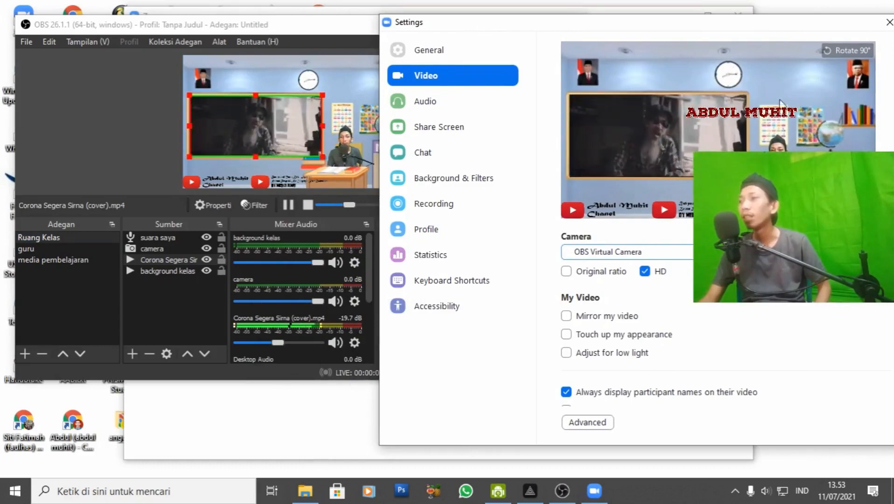
Close the Zoom settings and main window, and maximize the OBS window
left_click(889, 22)
left_click(740, 19)
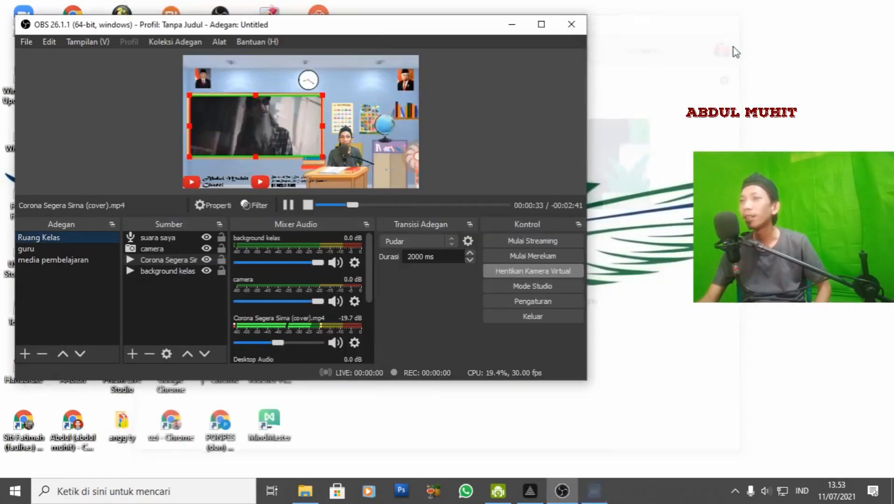
left_click(542, 25)
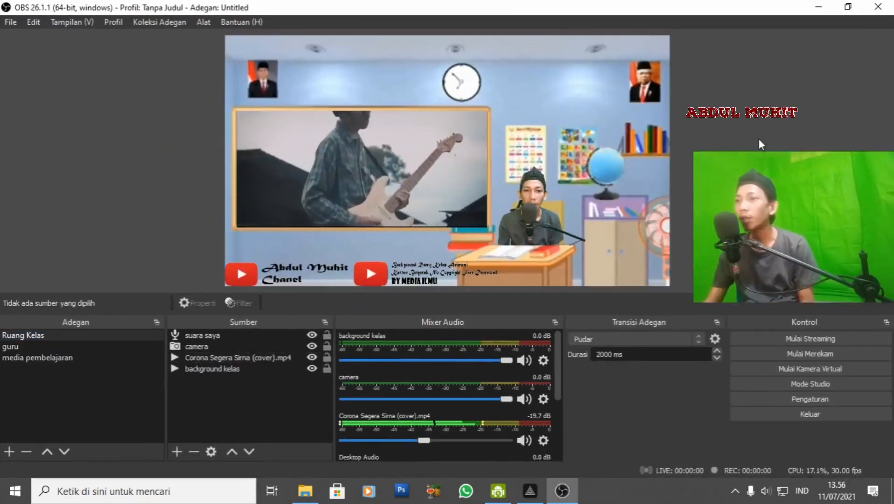
Minimize OBS, switch to LoomieLive and set its microphone to Microphone (6- USB Audio CODEC)
left_click(545, 224)
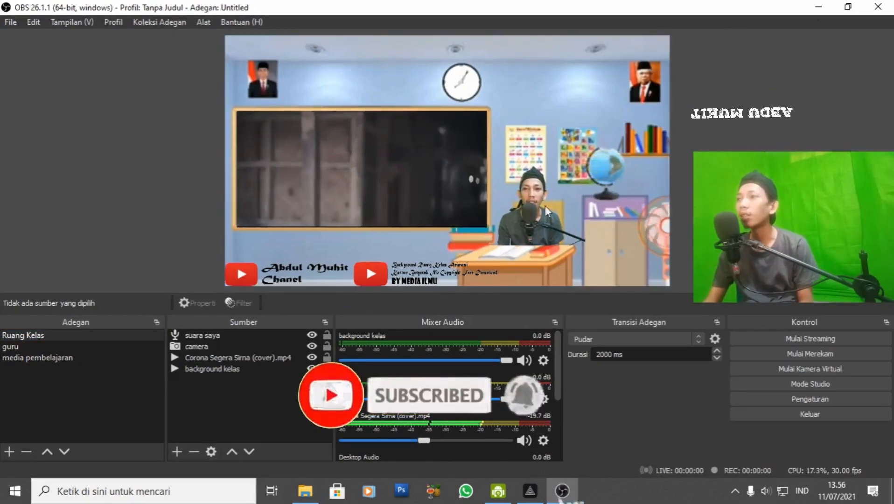
left_click(524, 232)
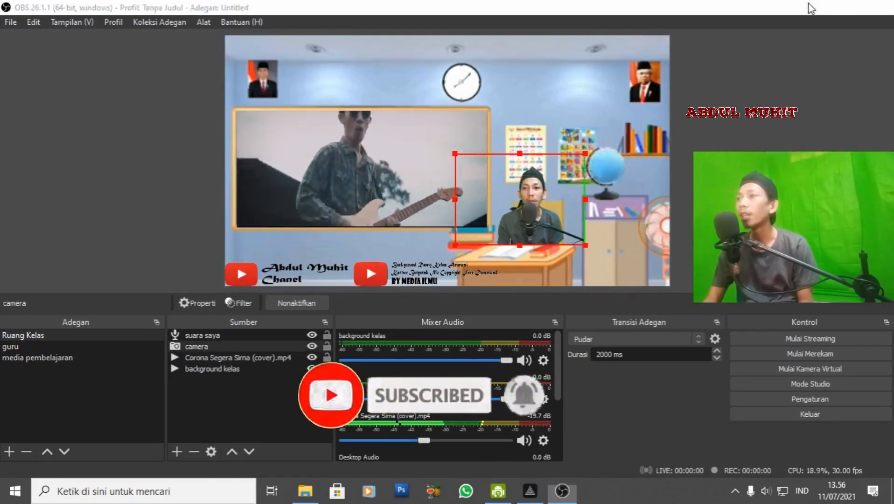
left_click(818, 6)
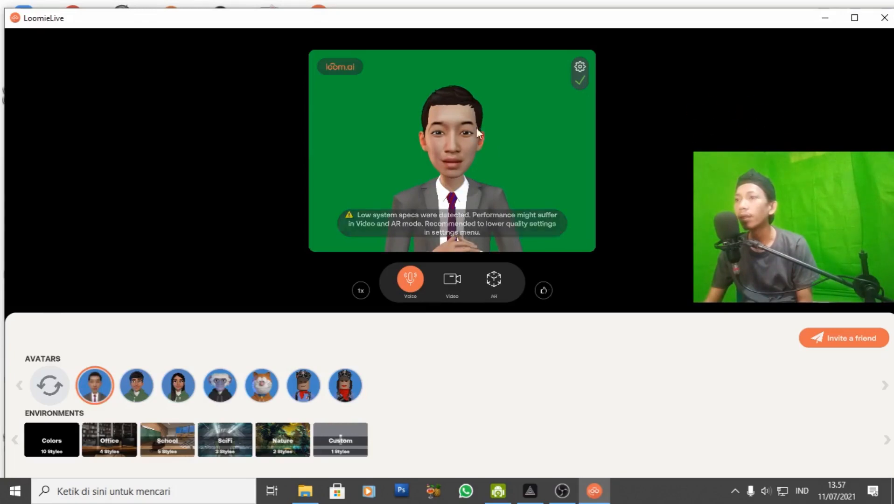
left_click(580, 67)
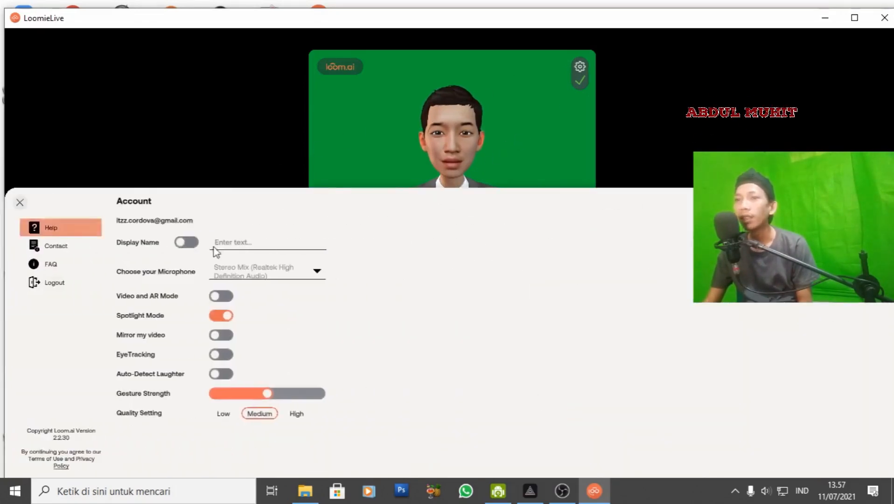
left_click(276, 273)
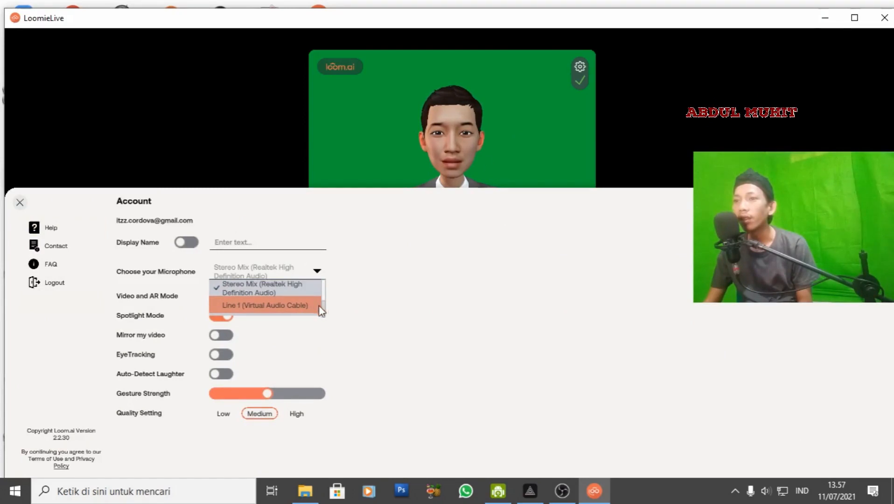
mouse_move(324, 307)
left_mouse_down()
mouse_move(326, 289)
mouse_move(324, 322)
left_mouse_up()
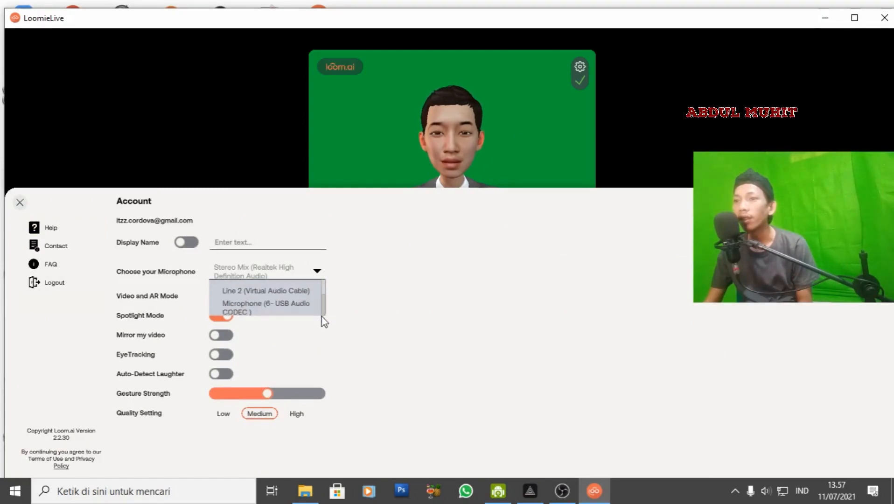
left_click(285, 310)
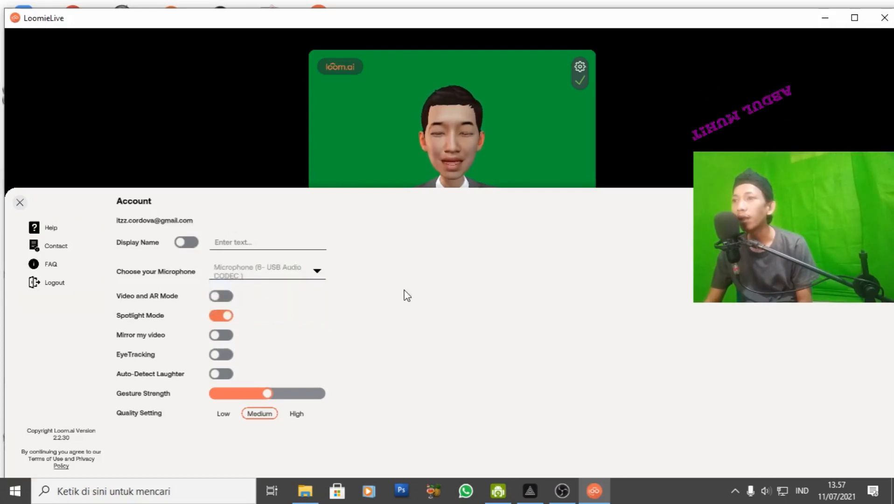
left_click(20, 203)
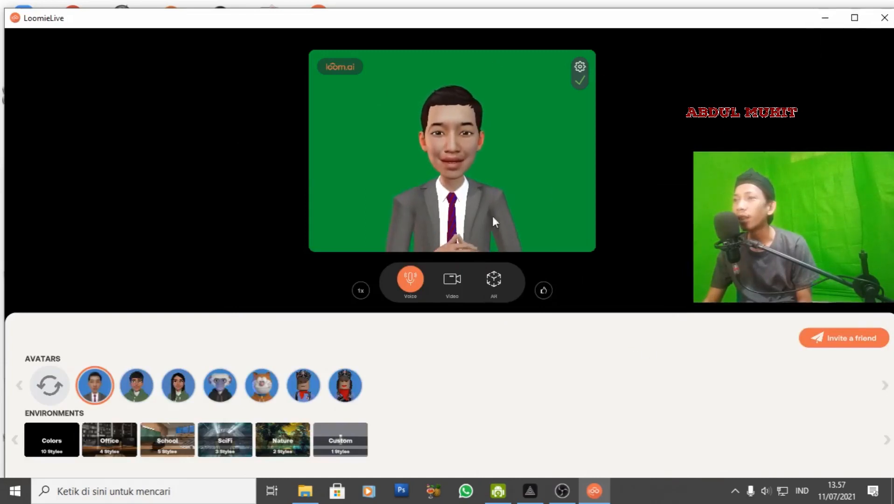
Return to OBS and add a video capture device source named "karakter guru" to Ruang Kelas, using LoomieLive Camera as the device
left_click(562, 490)
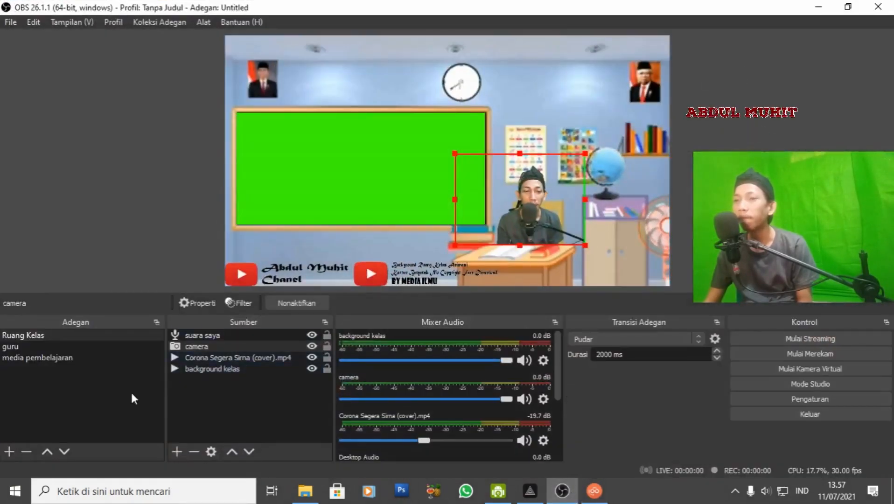
left_click(177, 451)
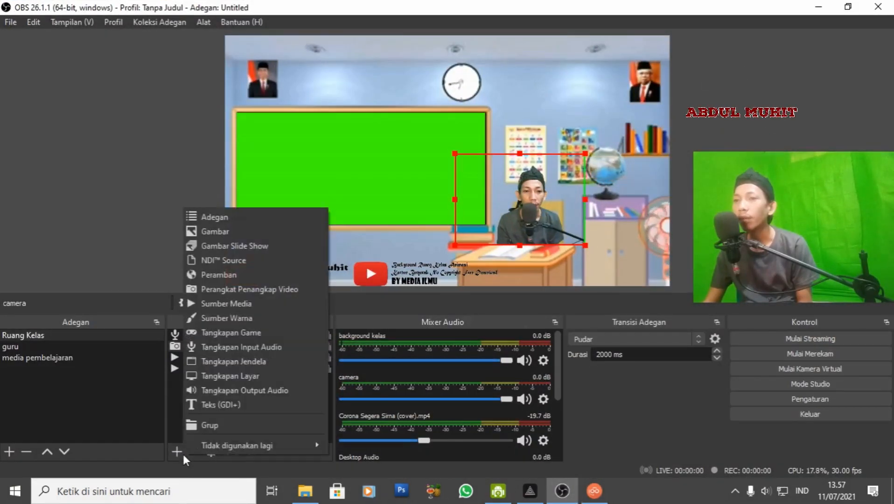
left_click(267, 287)
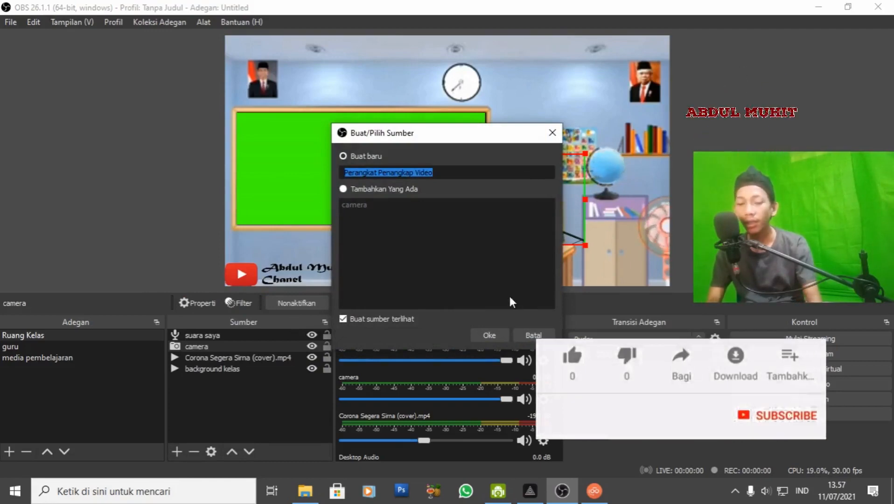
type("kar")
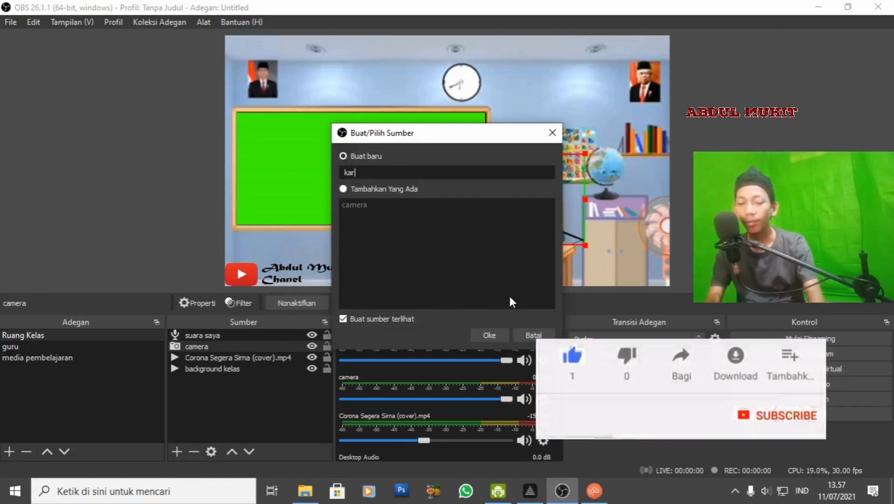
type("akter guru")
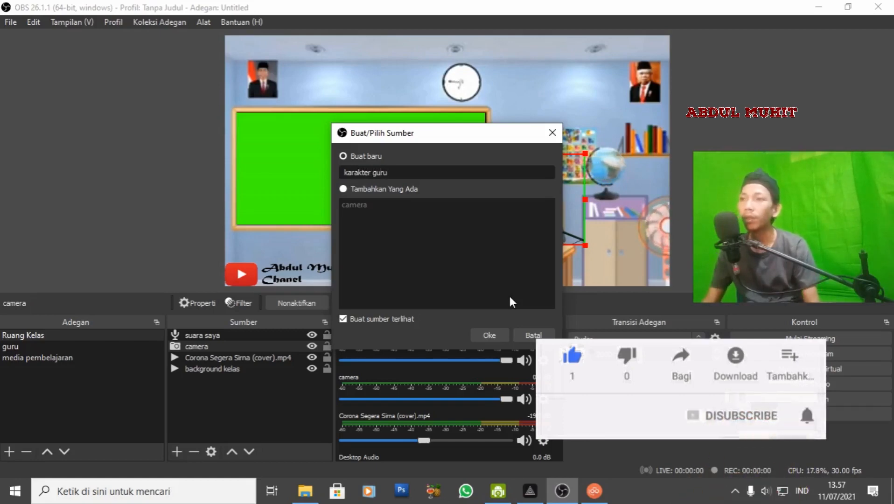
left_click(502, 335)
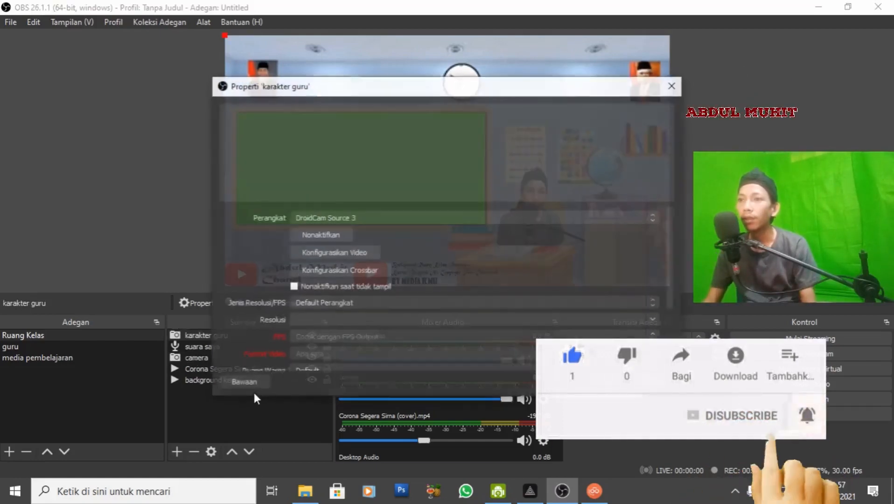
left_click(414, 216)
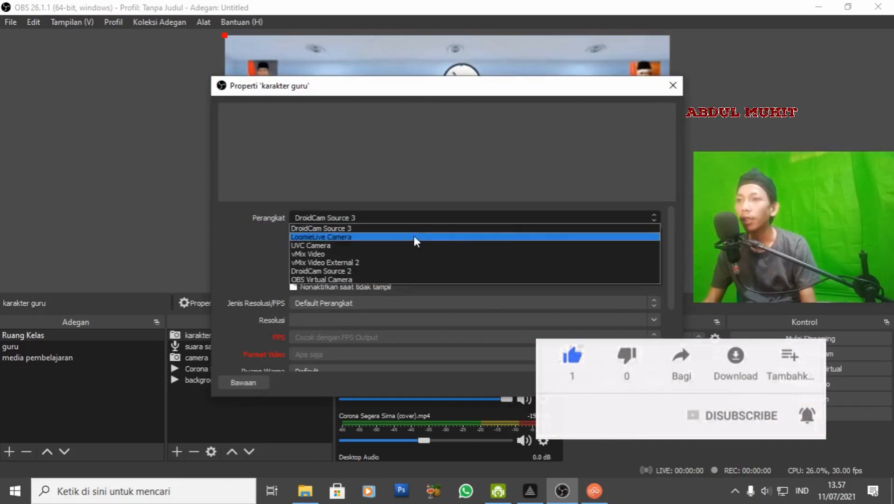
left_click(413, 237)
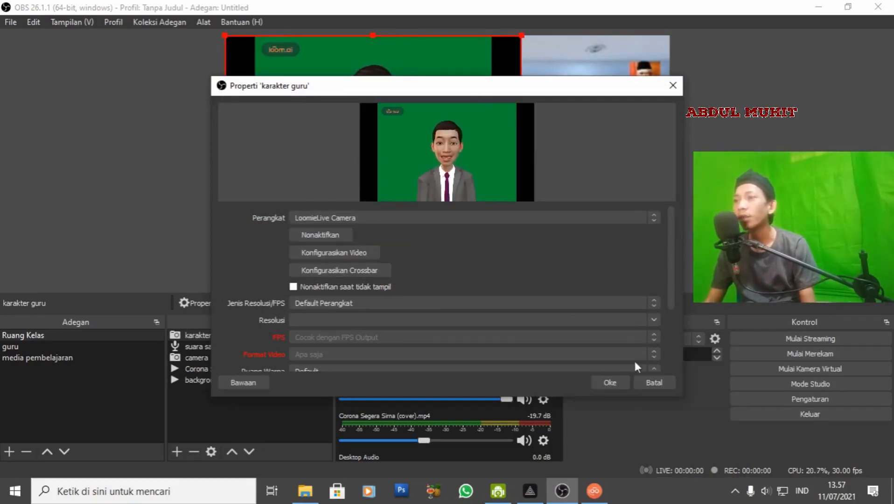
left_click(622, 381)
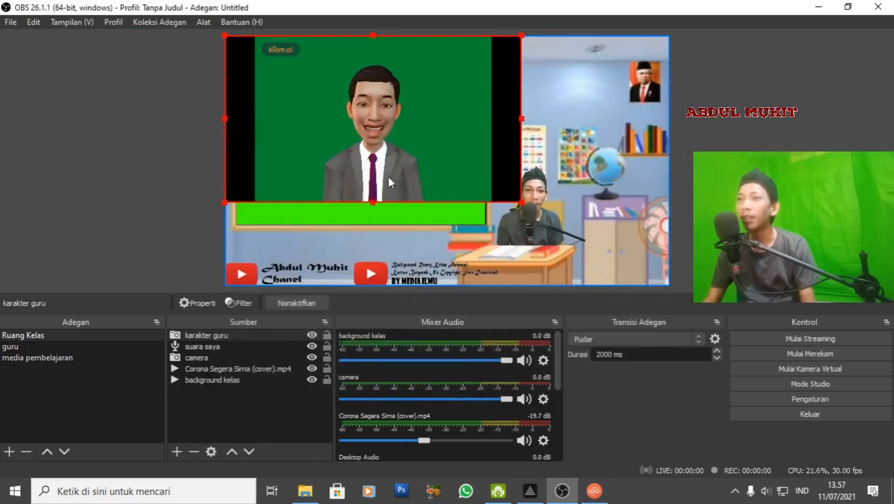
Move the karakter guru avatar over the teacher's desk and crop its black side bars and the strip with the loom.ai logo
left_click_drag(388, 177, 535, 223)
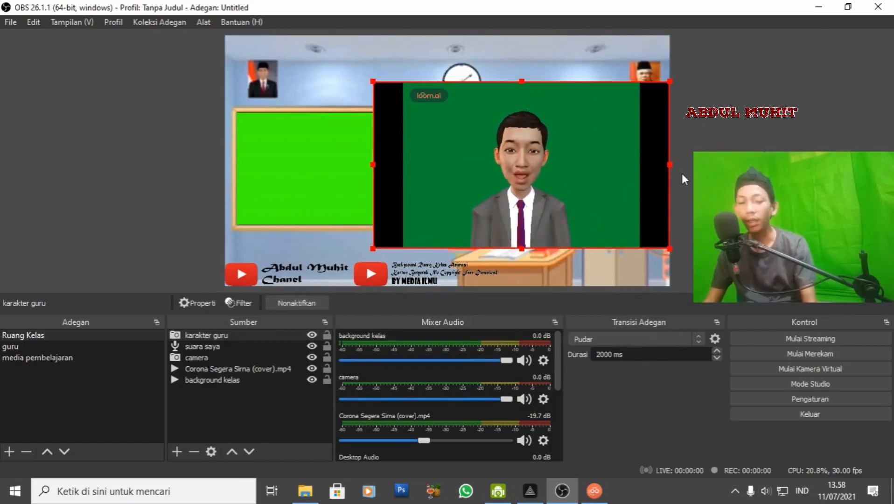
left_click_drag(670, 165, 628, 165)
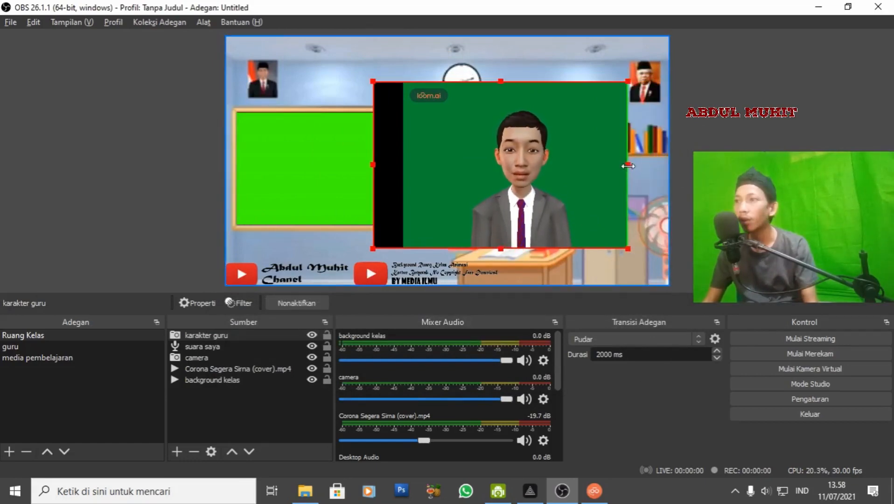
left_click_drag(372, 163, 403, 163)
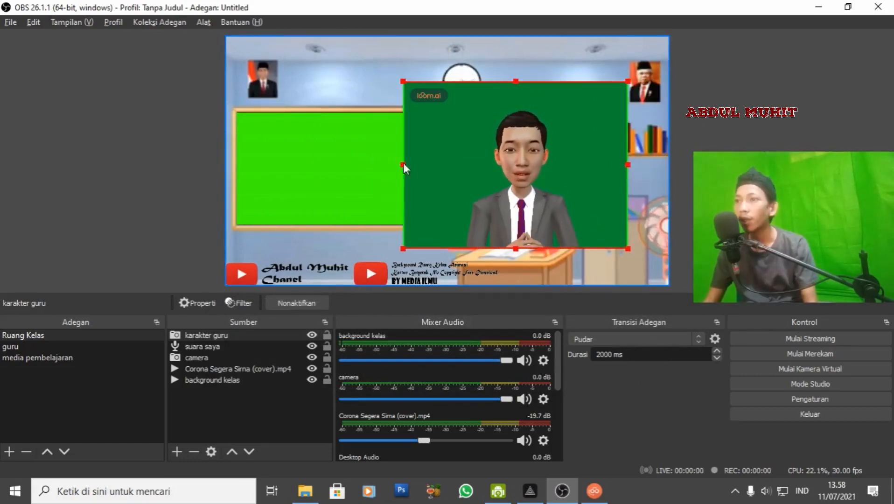
left_click_drag(516, 81, 516, 102)
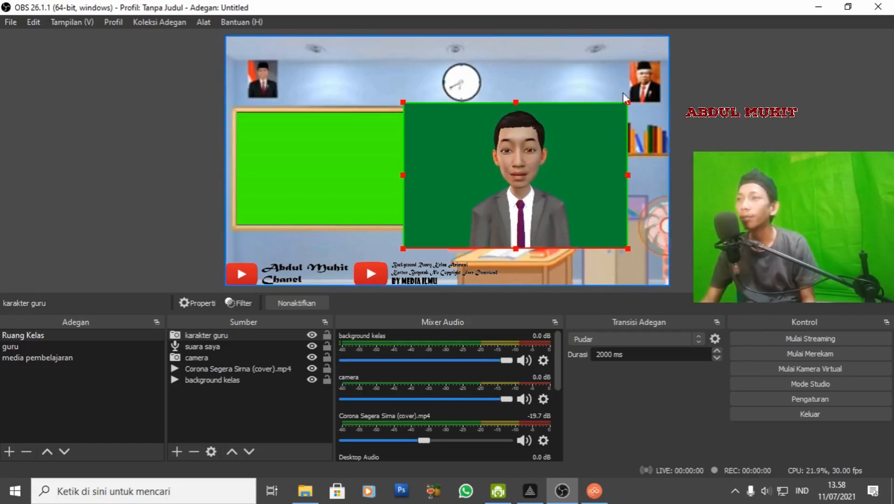
Add a Chroma Key effect filter with the default green key to the karakter guru source
right_click(245, 337)
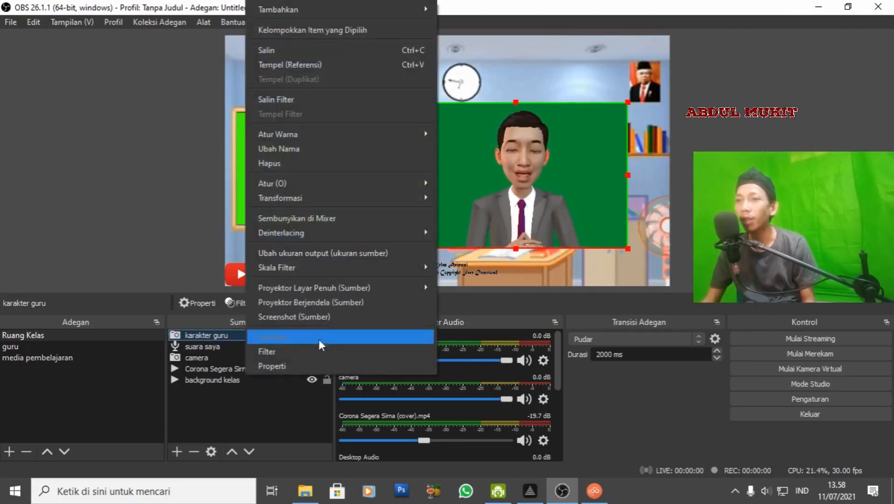
left_click(317, 350)
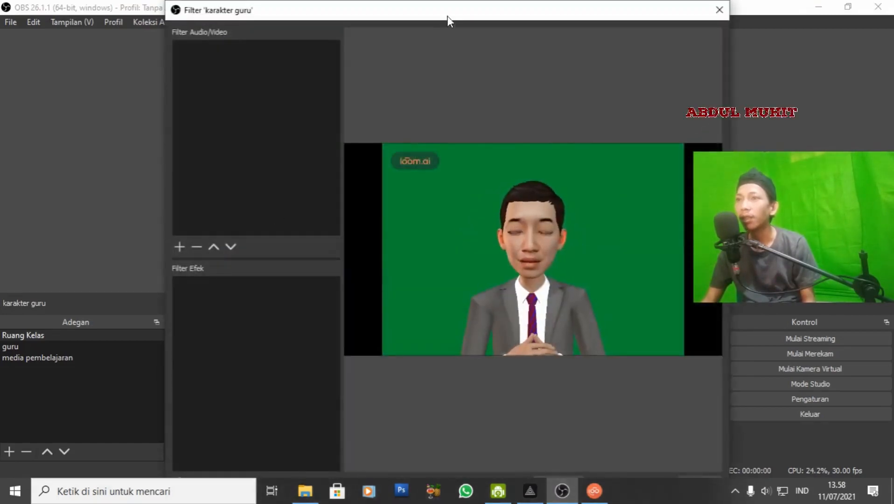
mouse_move(447, 6)
left_mouse_down()
mouse_move(455, 77)
mouse_move(431, 44)
mouse_move(441, 1)
left_mouse_up()
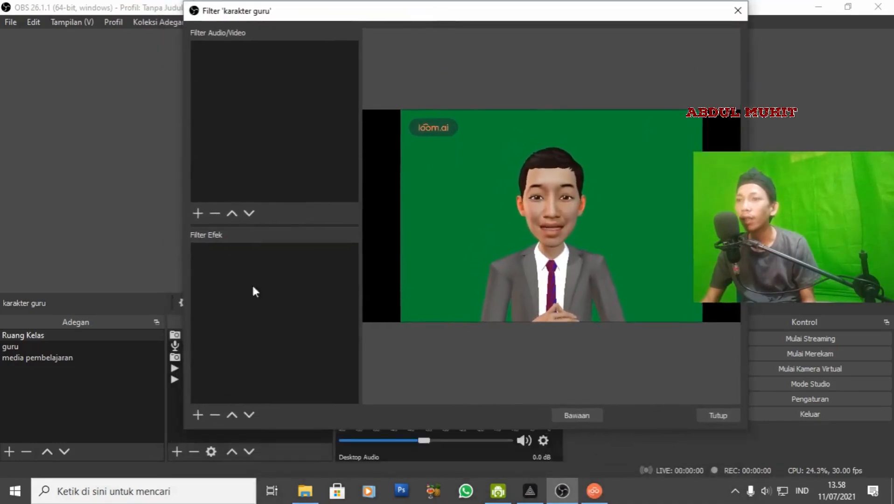
left_click(198, 413)
left_click(280, 232)
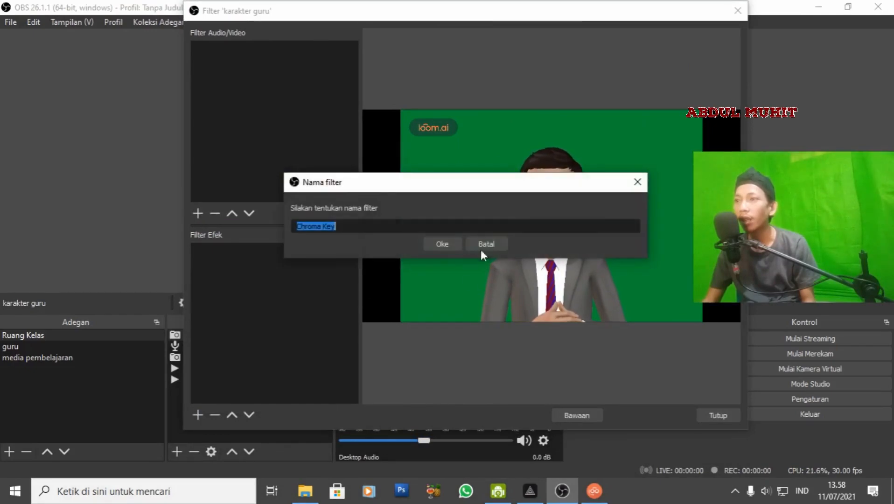
left_click(456, 242)
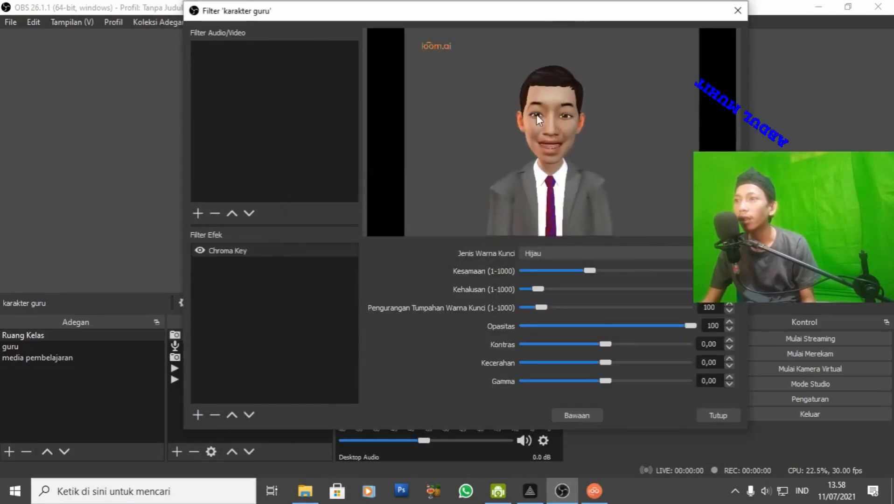
left_click(699, 415)
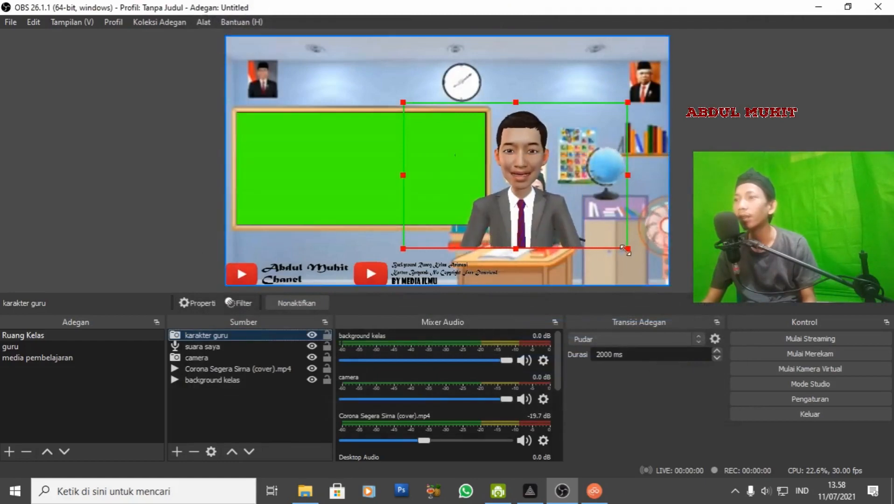
Scale the karakter guru avatar down and place it over the teacher's camera image behind the desk
left_click_drag(625, 248, 528, 215)
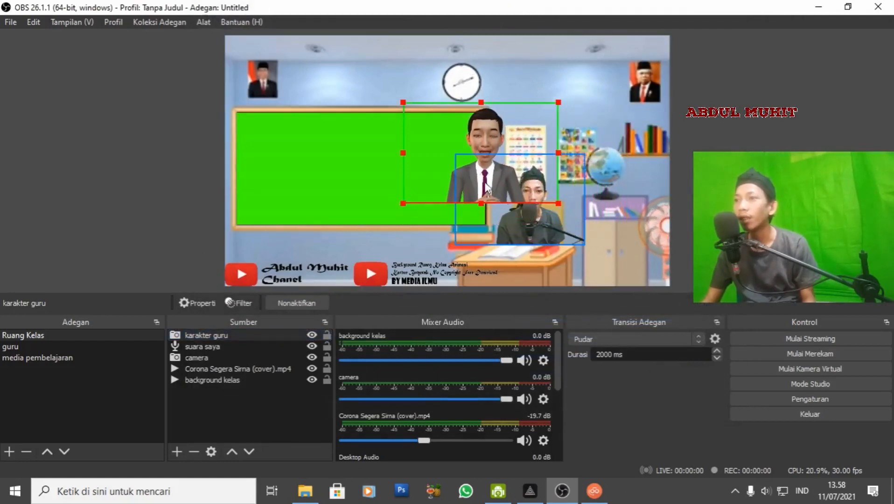
left_click_drag(479, 132, 530, 173)
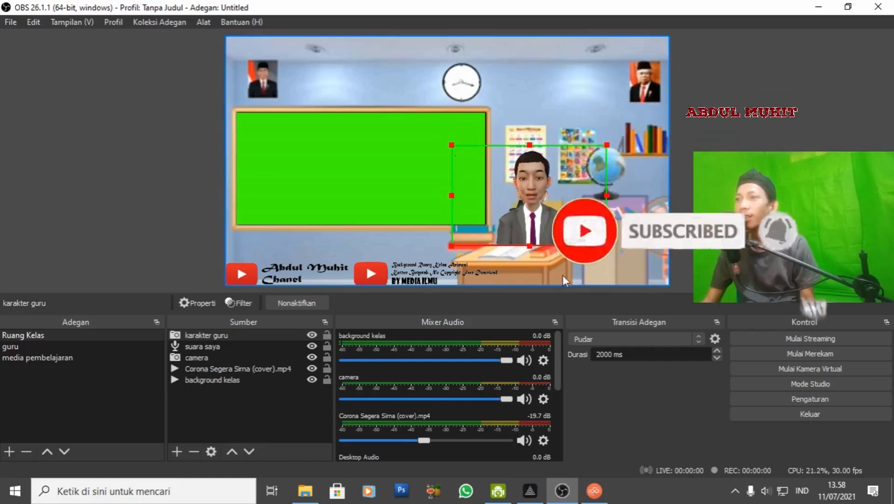
left_click_drag(452, 143, 486, 168)
left_click_drag(551, 230, 533, 225)
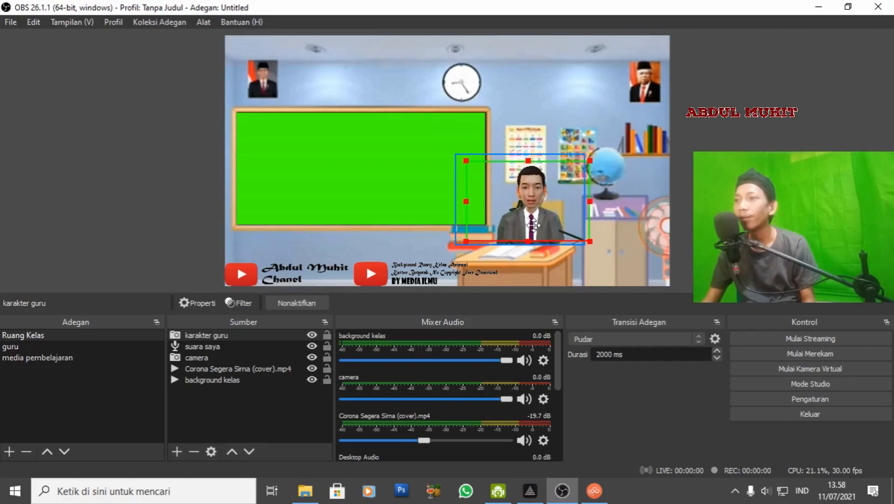
Hide the camera source, and lower and slightly enlarge the karakter guru avatar so it meets the desk's edge
left_click(255, 359)
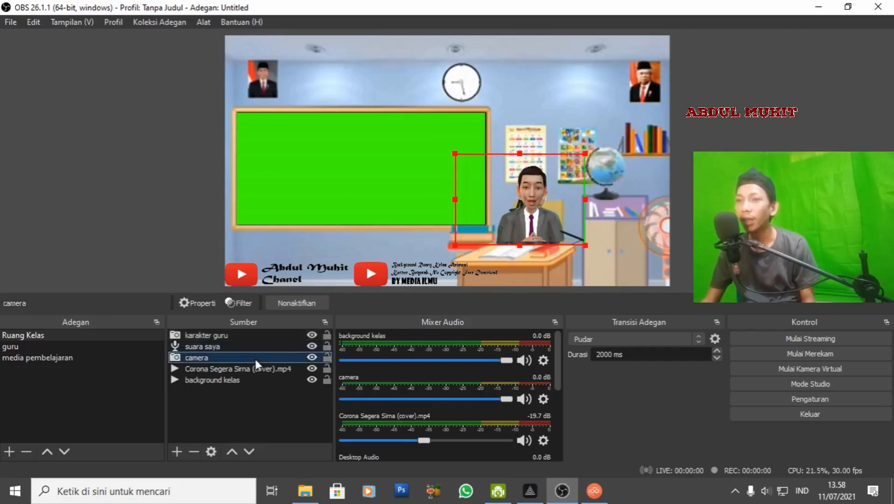
left_click(312, 357)
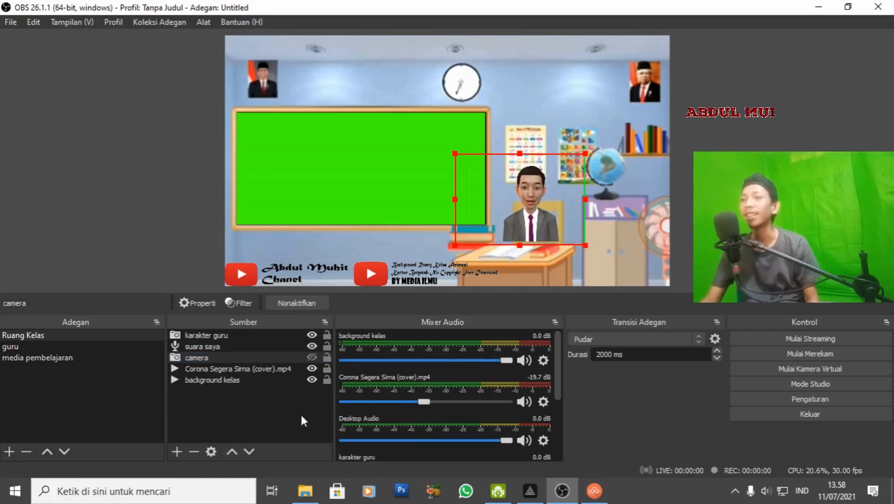
left_click(274, 336)
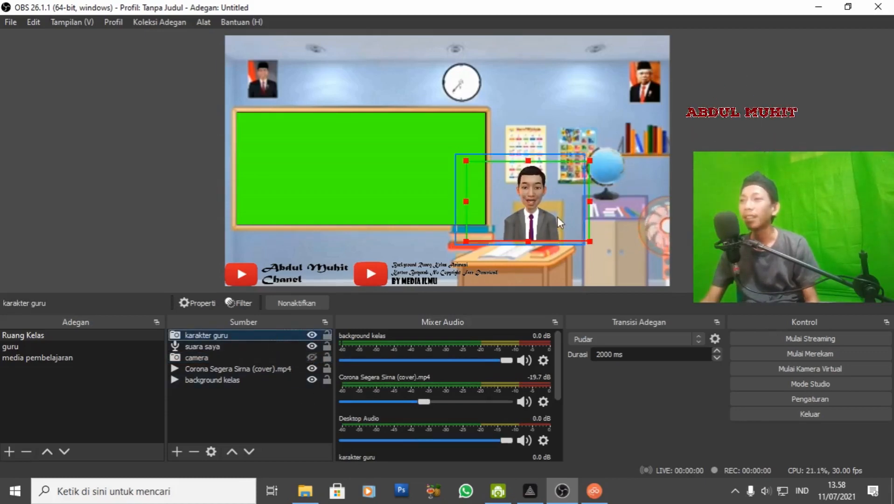
left_click_drag(589, 237, 592, 240)
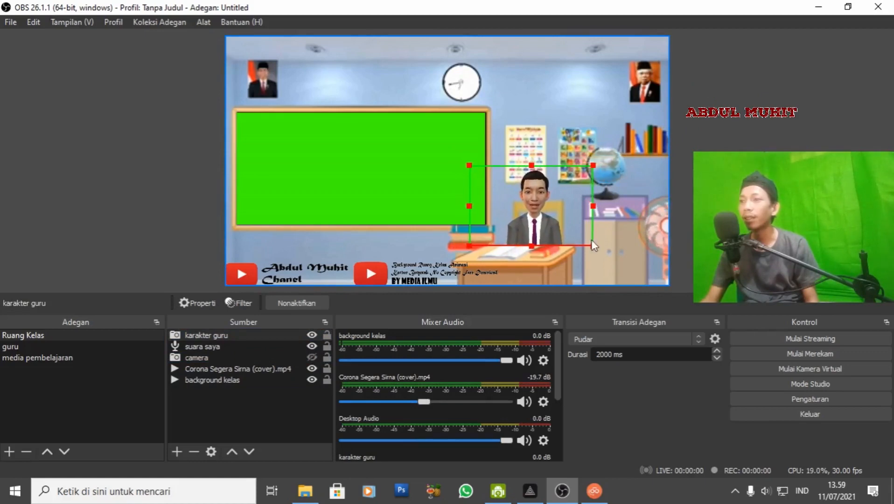
left_click_drag(593, 165, 595, 164)
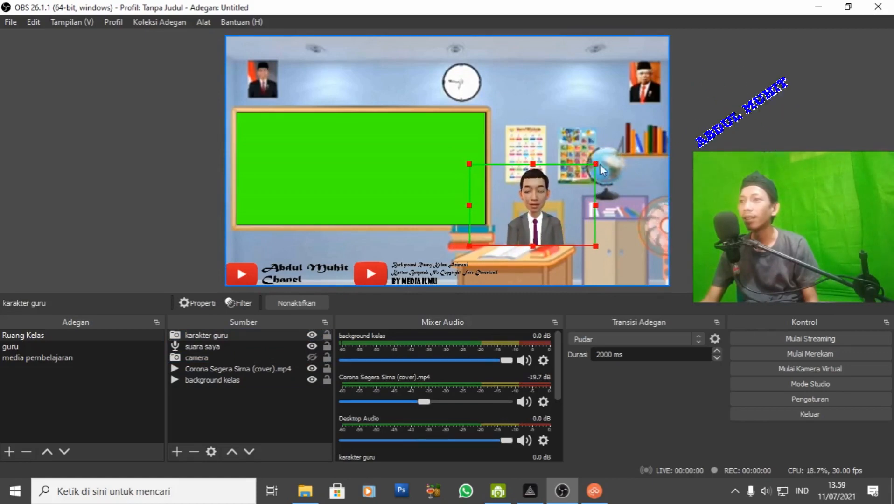
Shift the karakter guru avatar slightly toward the blackboard so it sits centred behind the teacher's desk
left_click(683, 177)
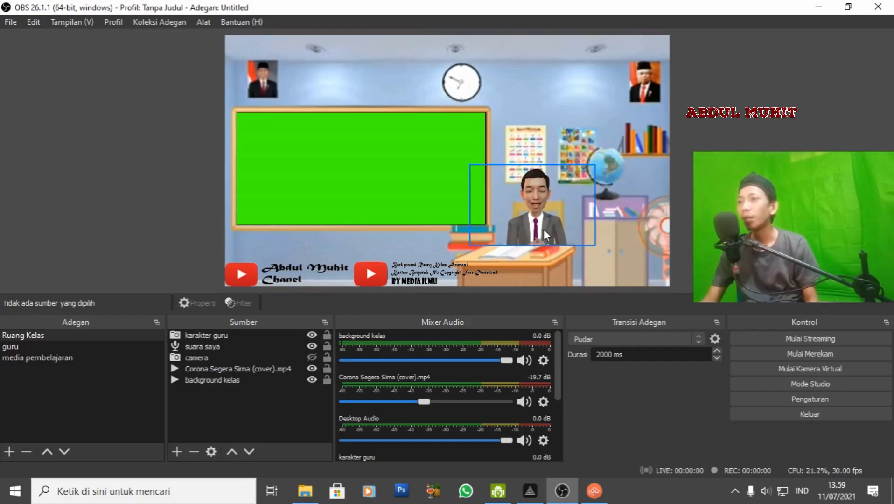
left_click(543, 229)
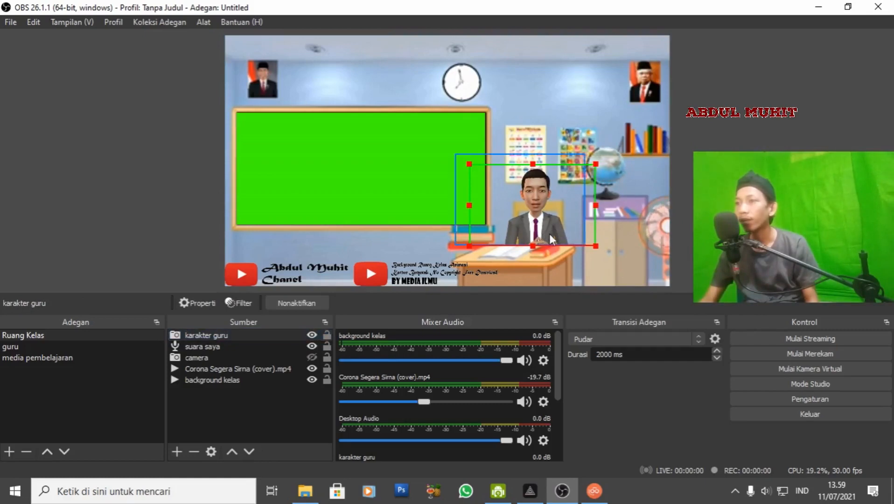
left_click_drag(543, 234, 546, 234)
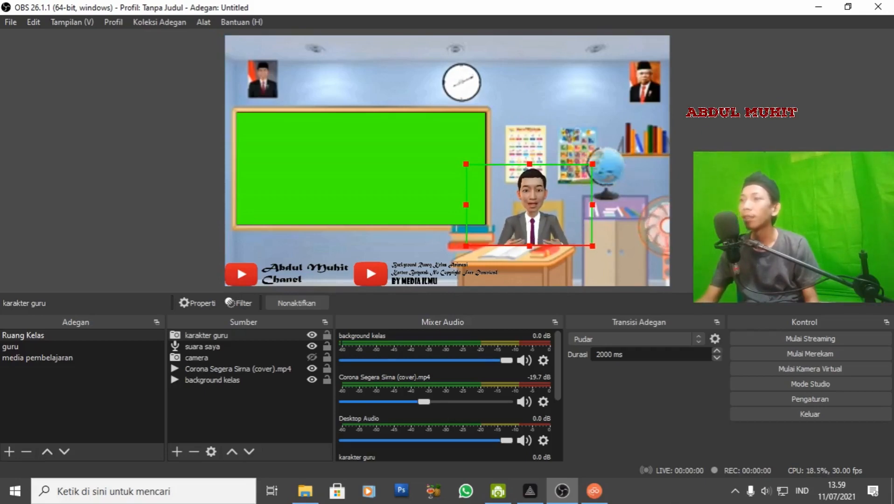
key("Escape")
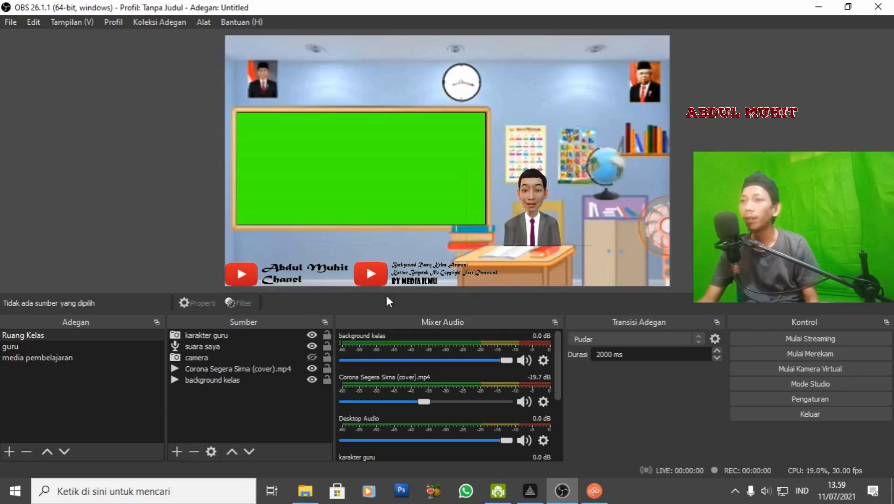
Crop a thin strip off the left and bottom edges of the karakter guru source to remove the leftover line above the desk
left_click(498, 227)
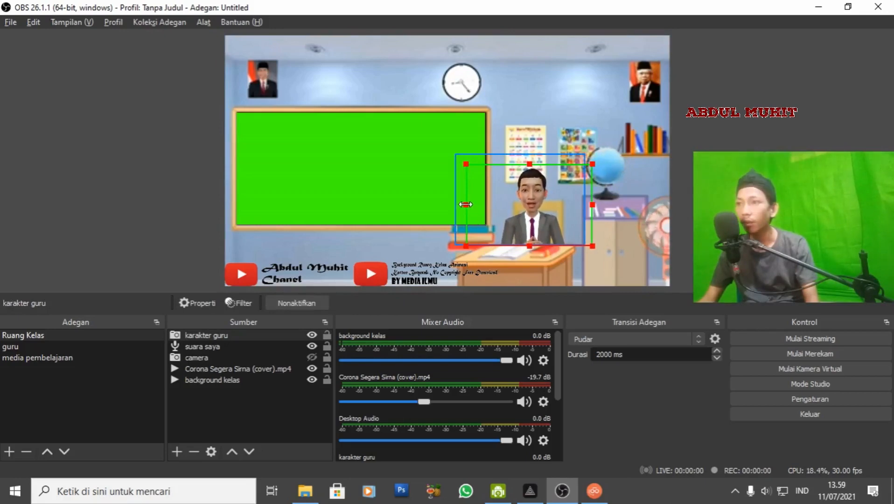
left_click_drag(467, 205, 470, 204)
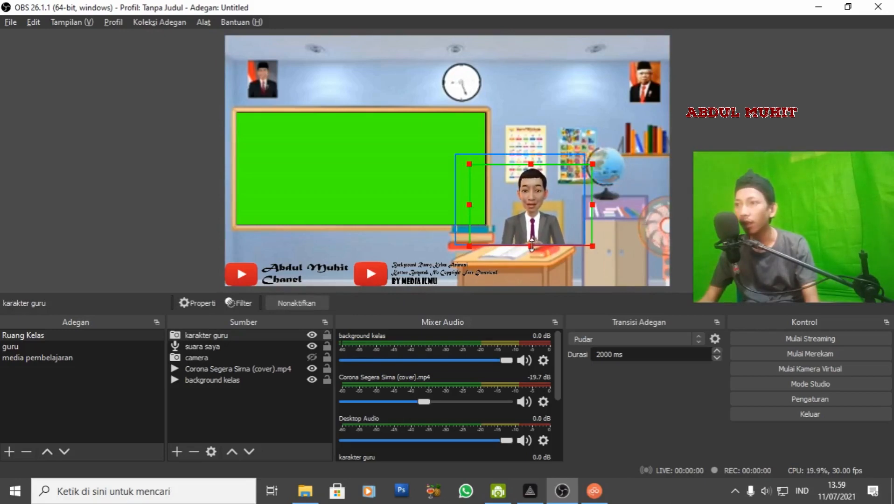
left_click_drag(532, 245, 532, 243)
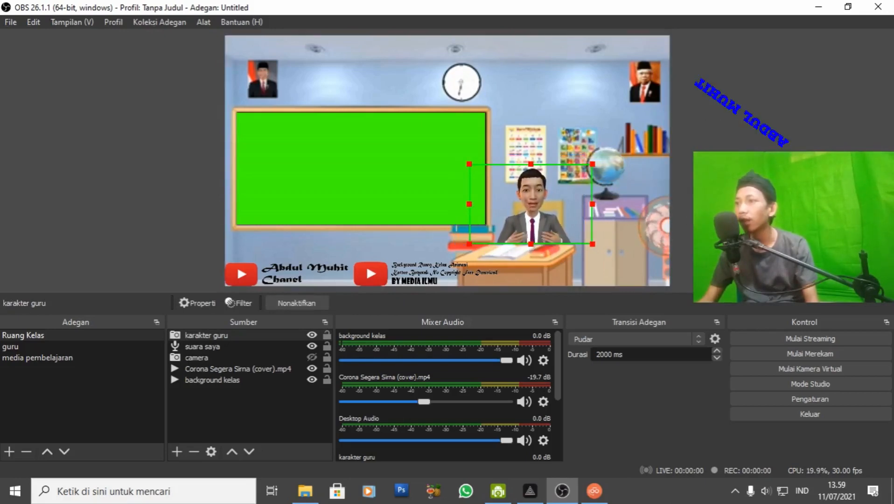
left_click(683, 223)
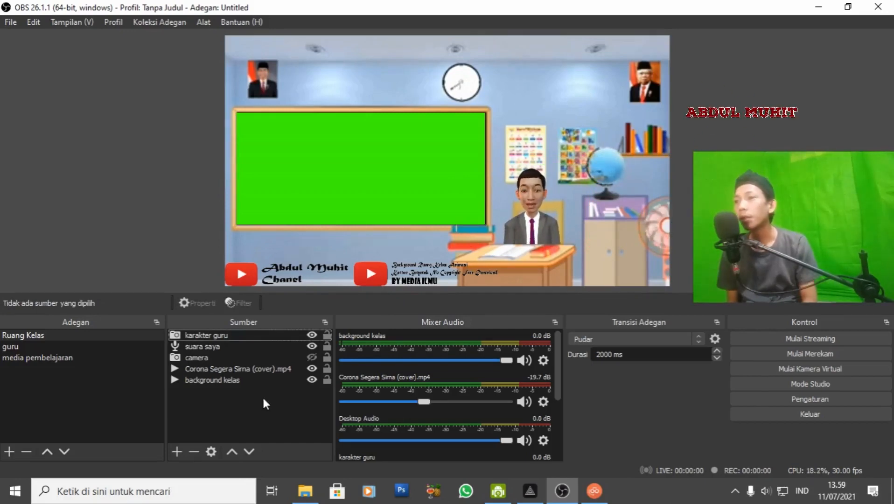